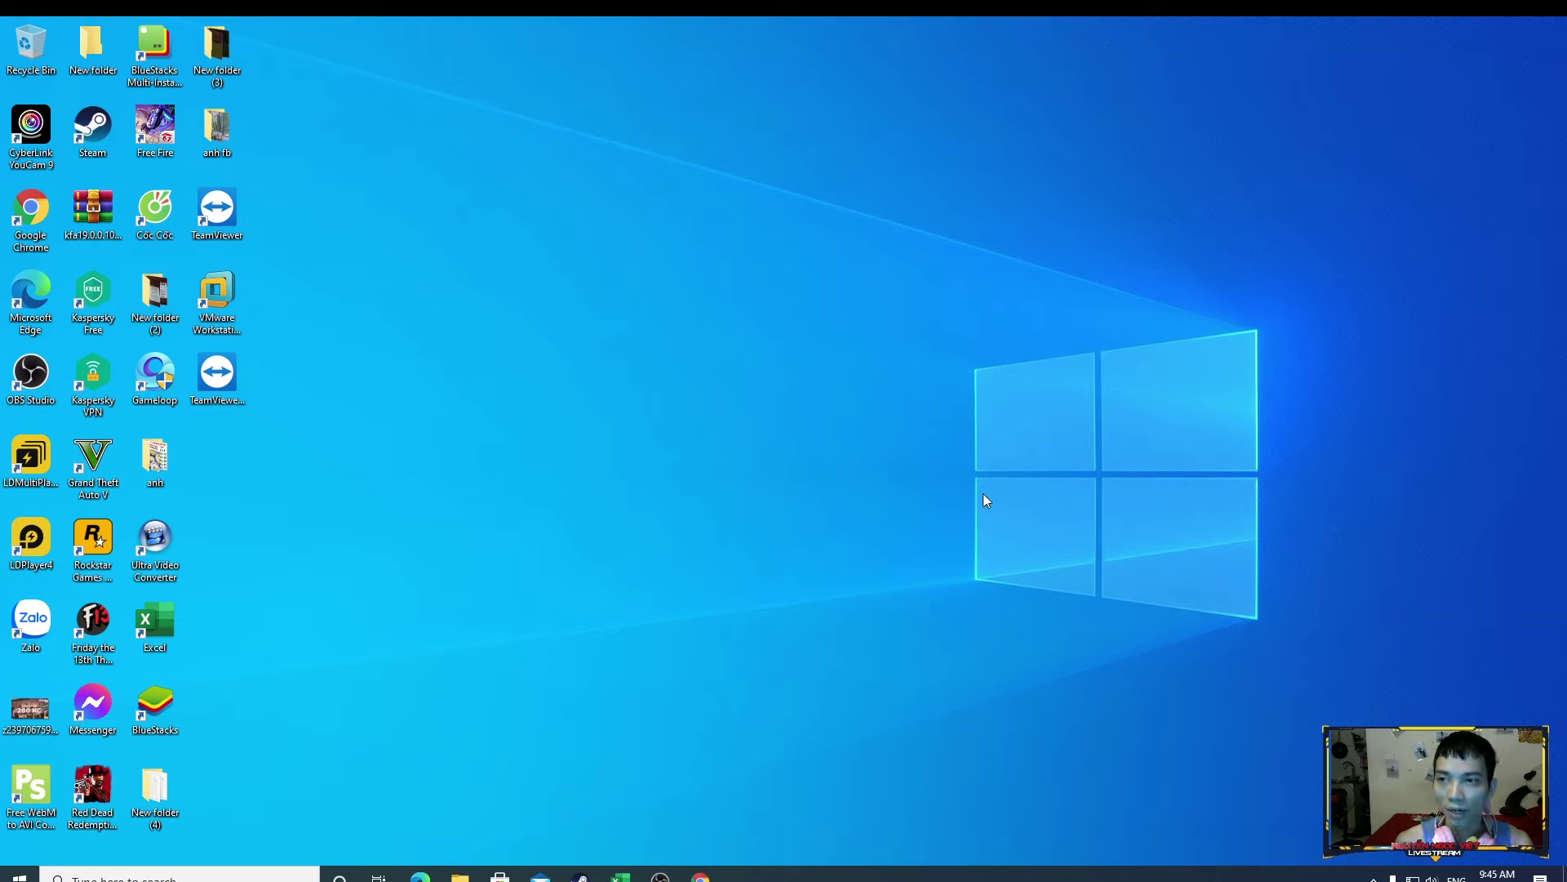
Open a new tab in Chrome and search Google for "tai driver main gigabyte h61m-ds2".
left_click(700, 876)
key("ctrl+t")
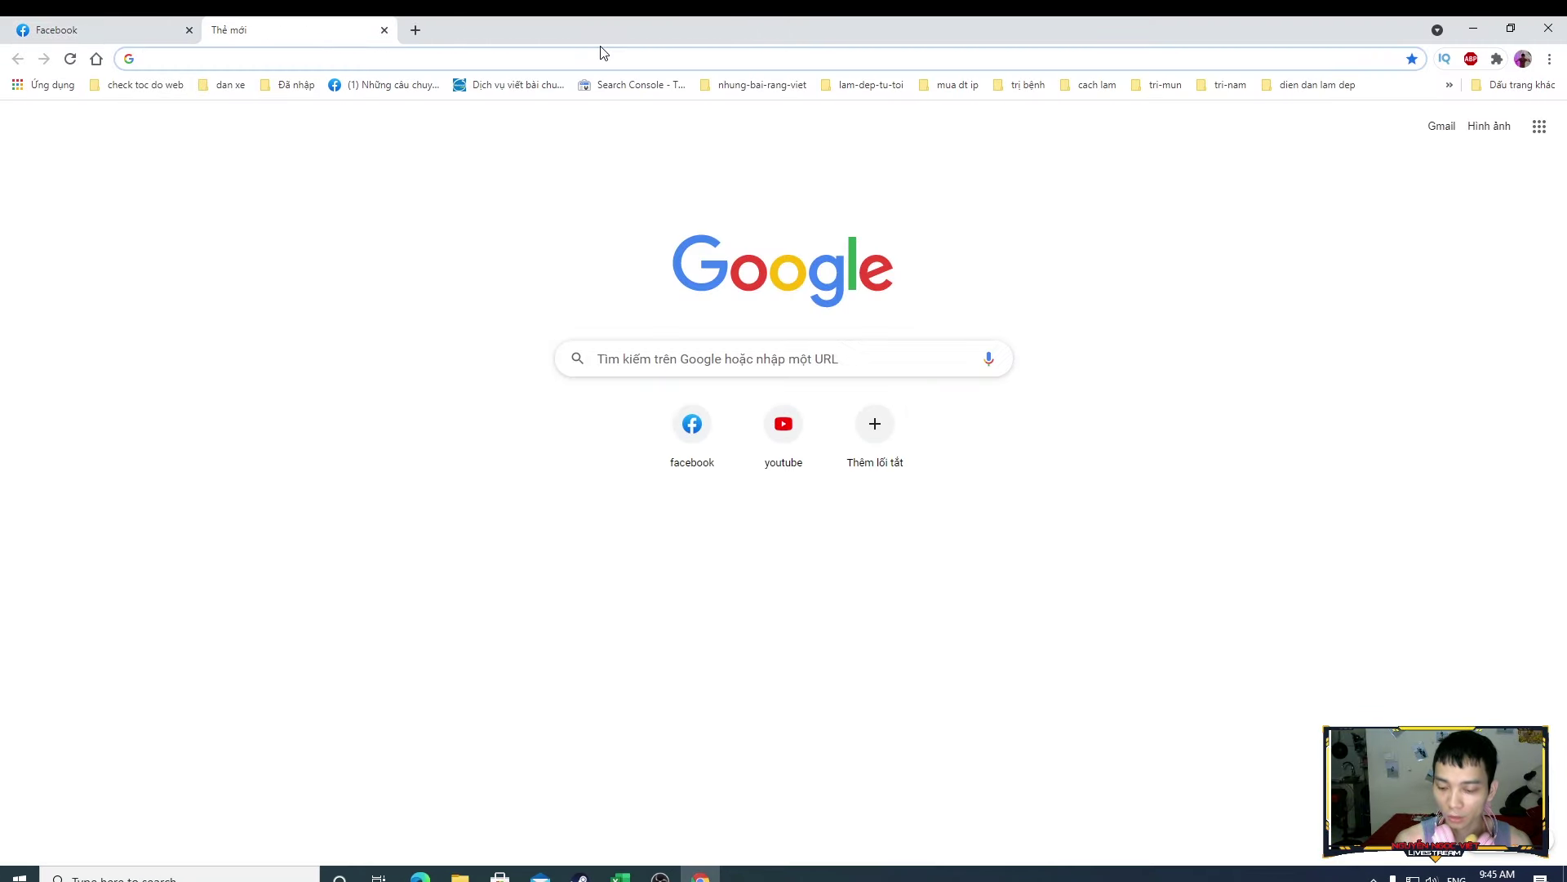
type("tai driver")
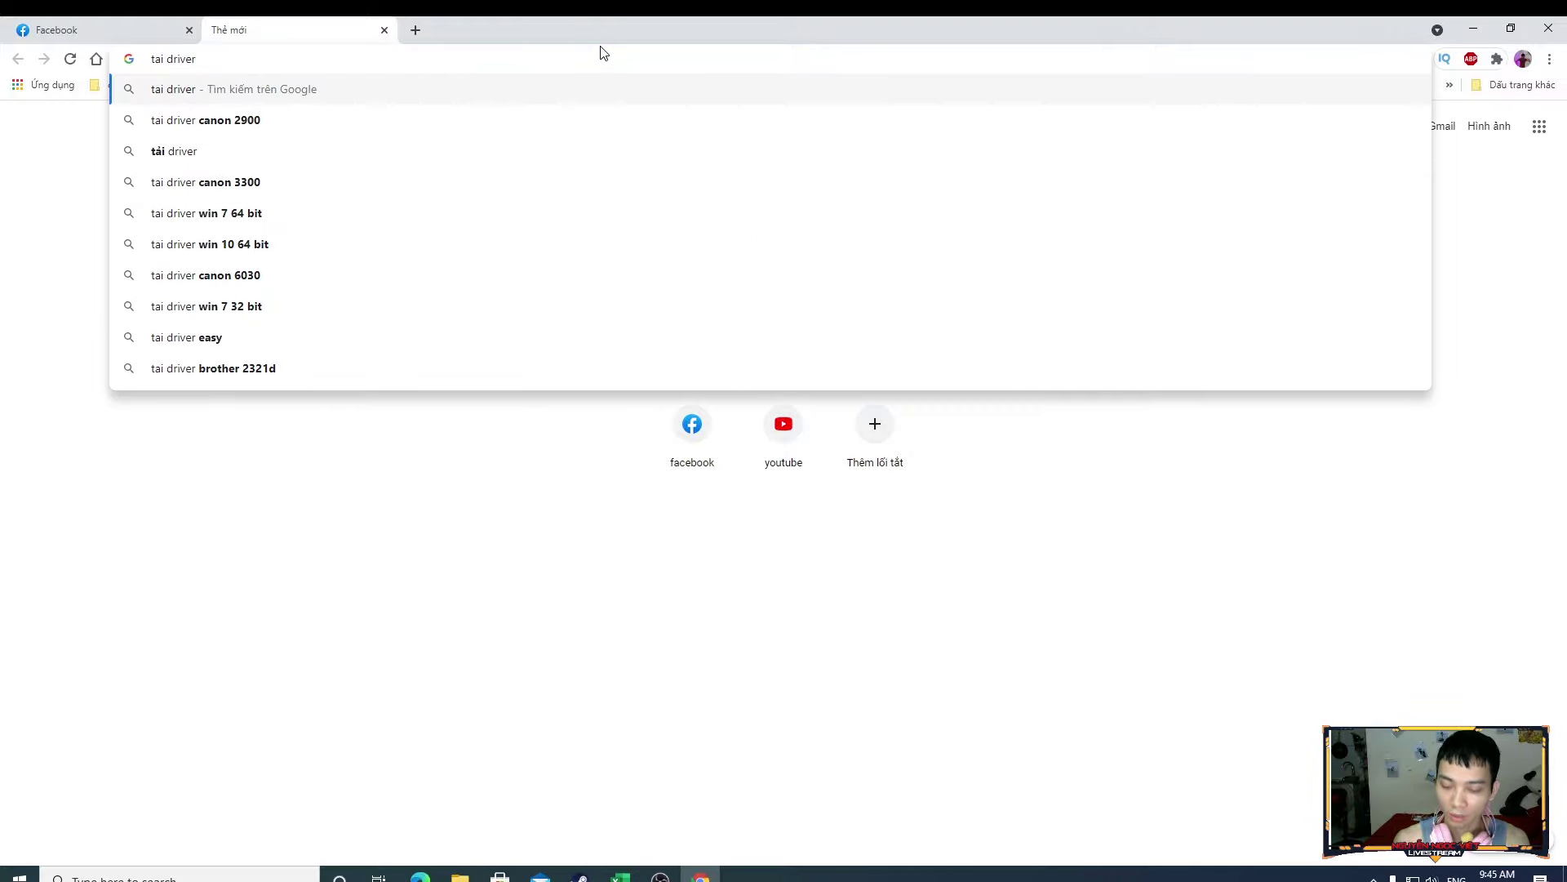
type(" +")
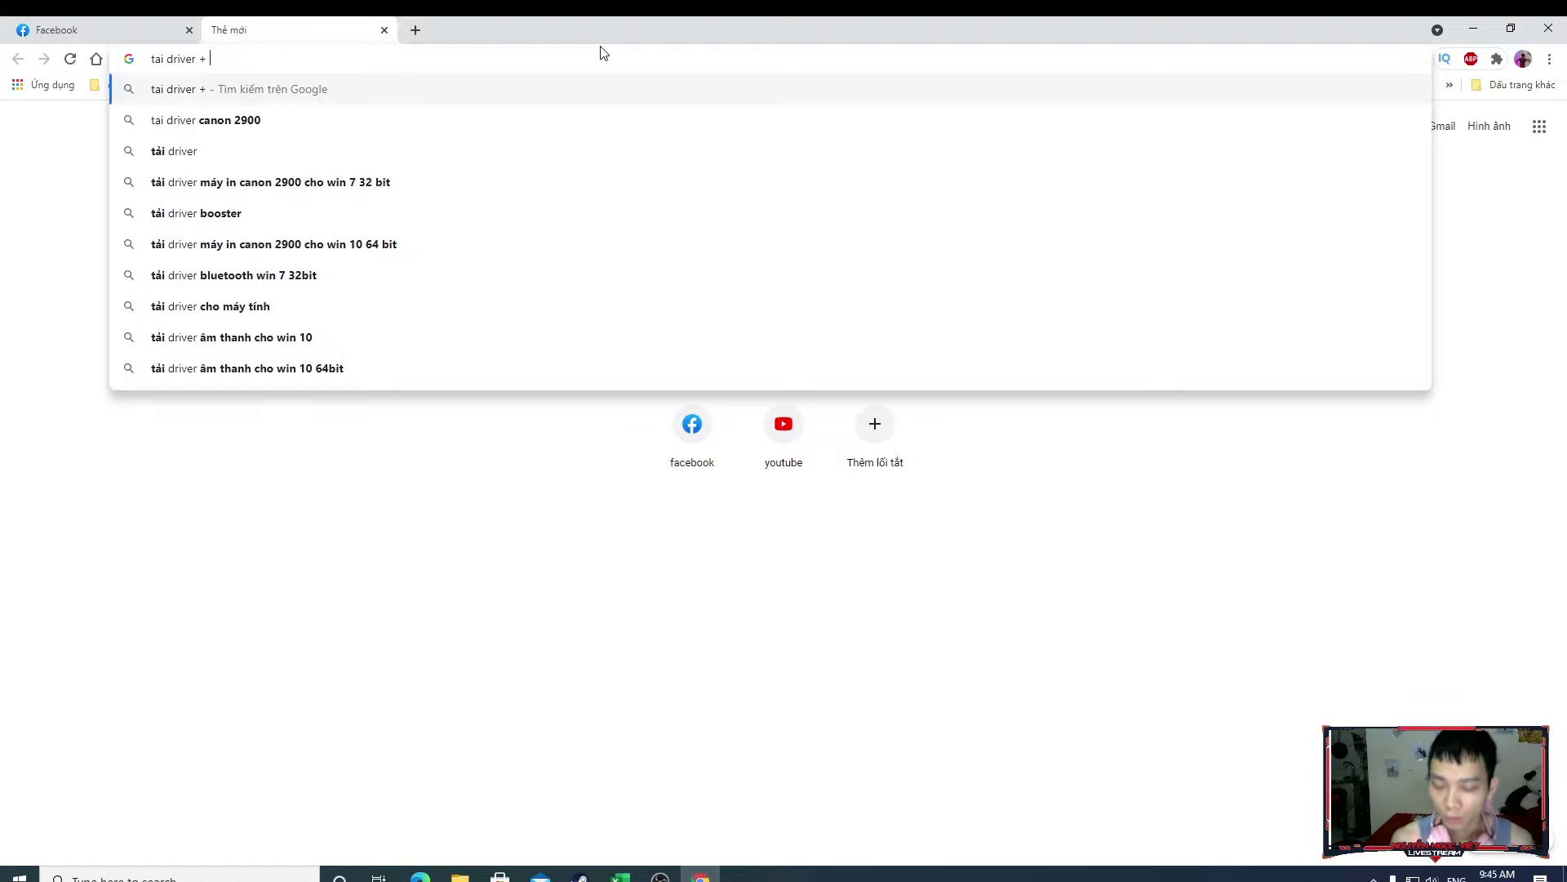
type("main")
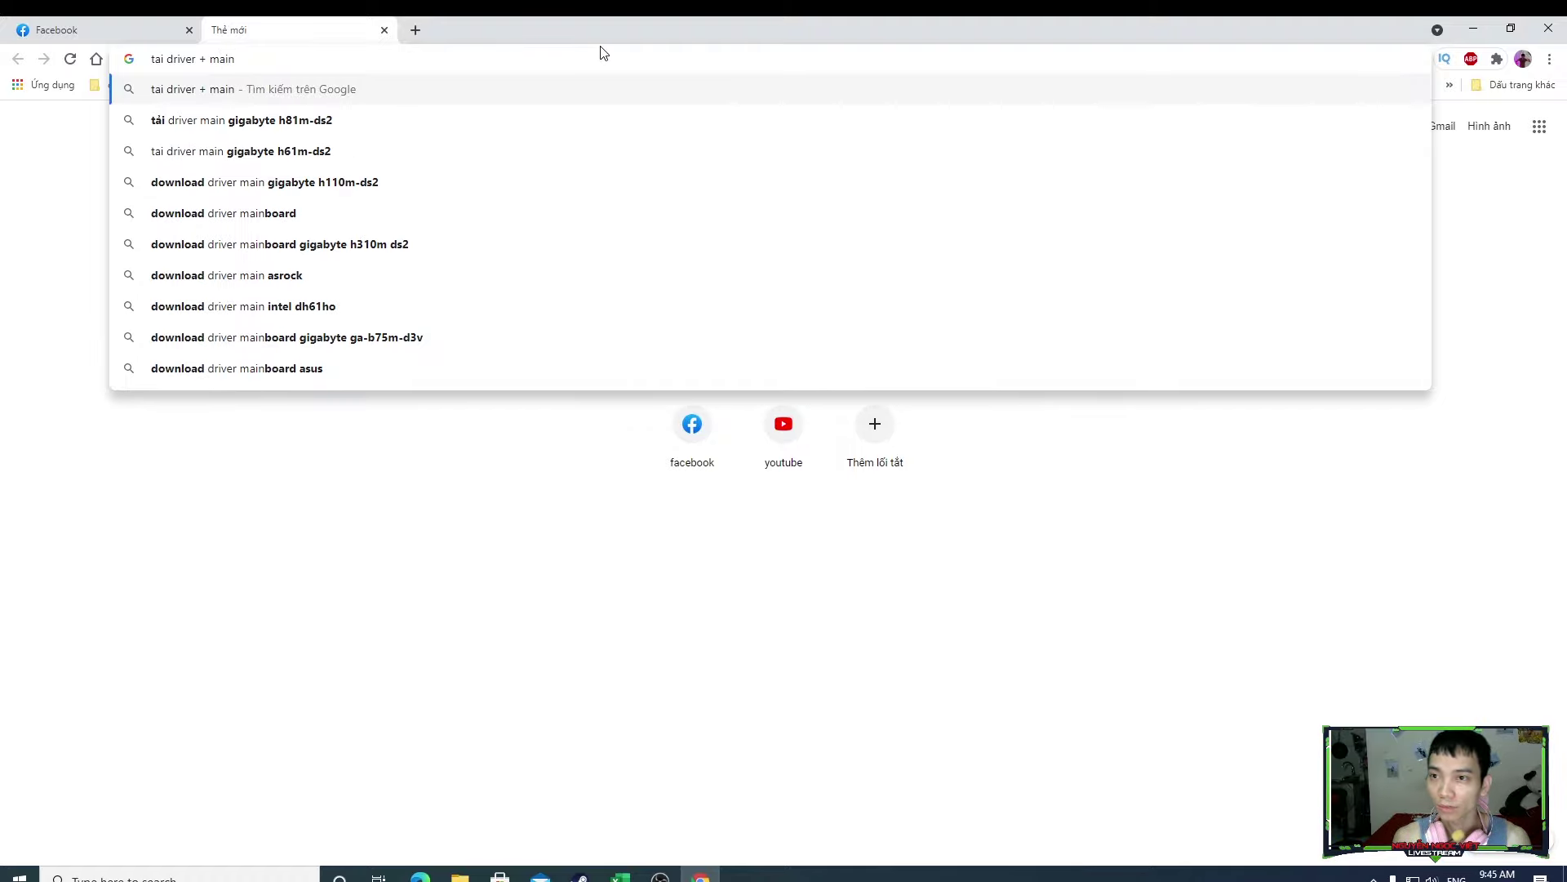
left_click(241, 151)
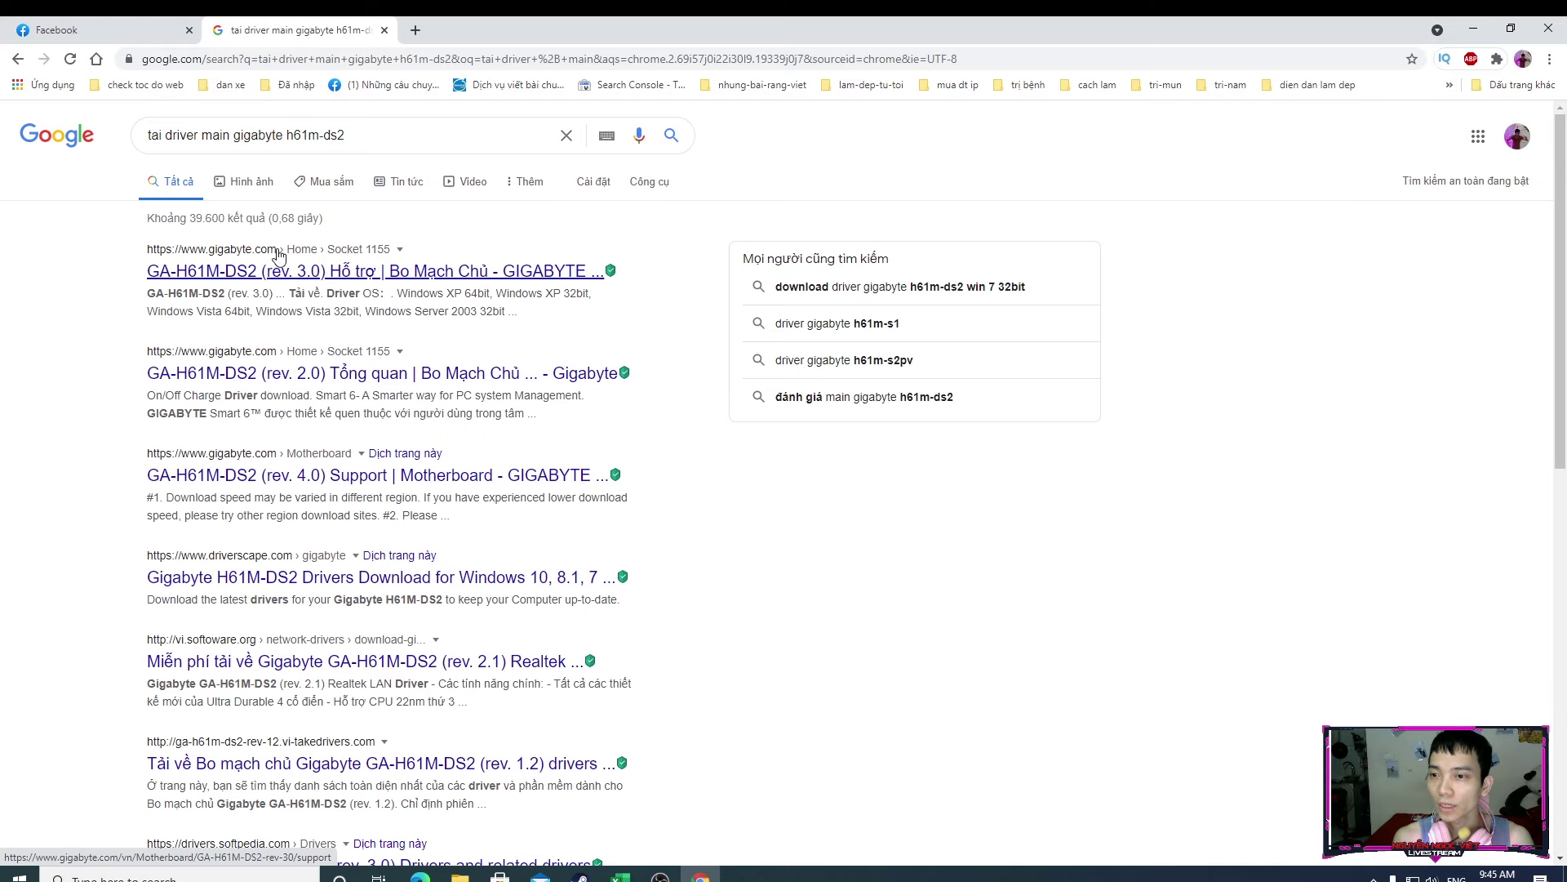
Open Gigabyte's GA-H61M-DS2 (rev. 3.0) support page and expand the LAN driver list to review its downloads.
left_click(331, 273)
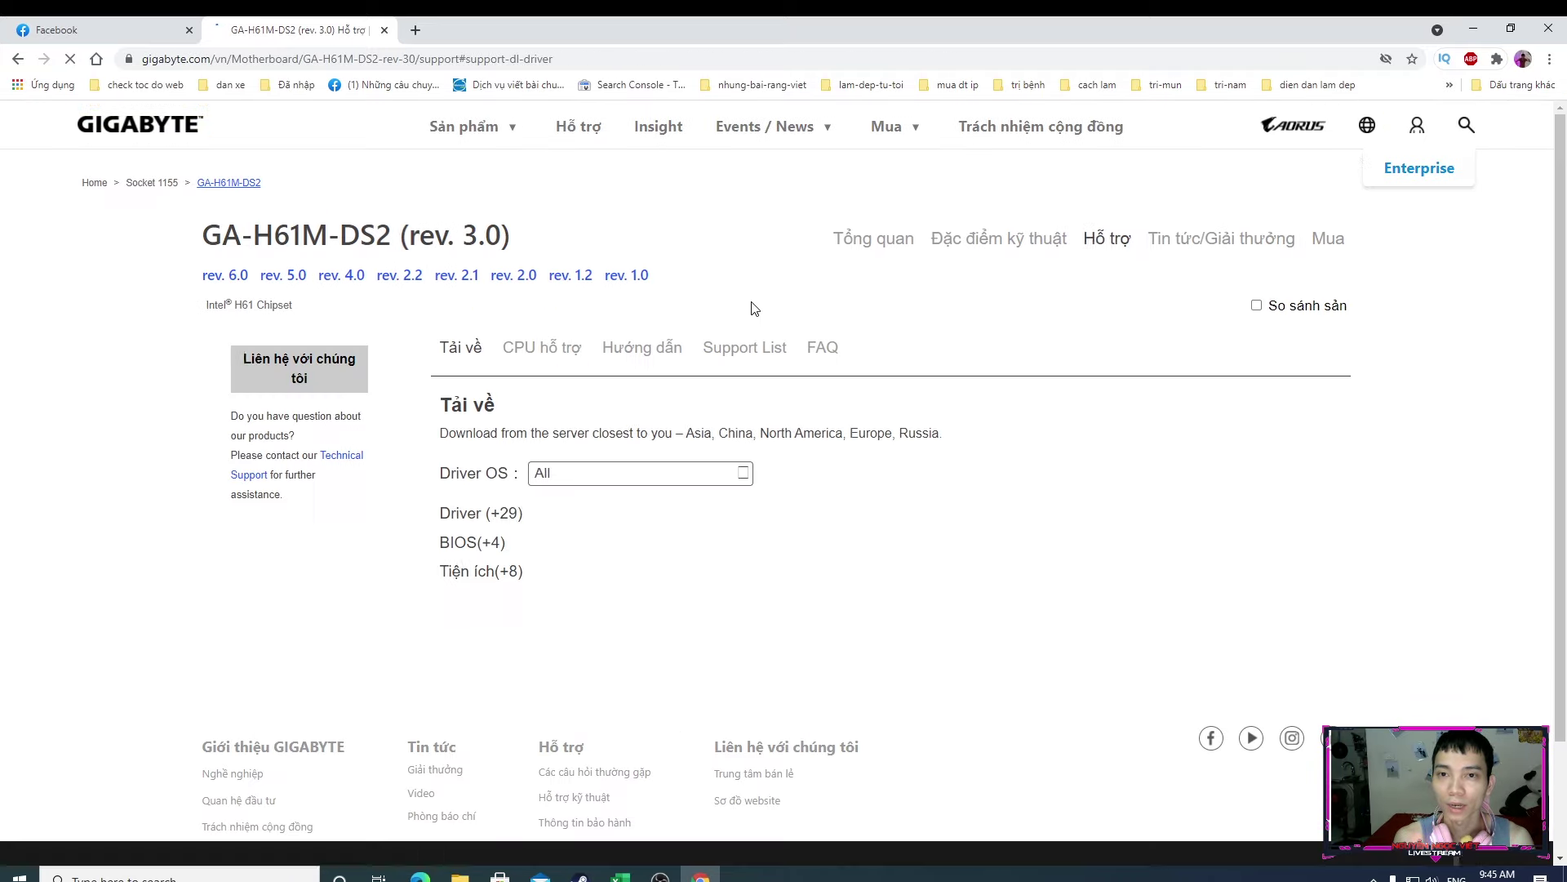
scroll(808, 391, "down", 4)
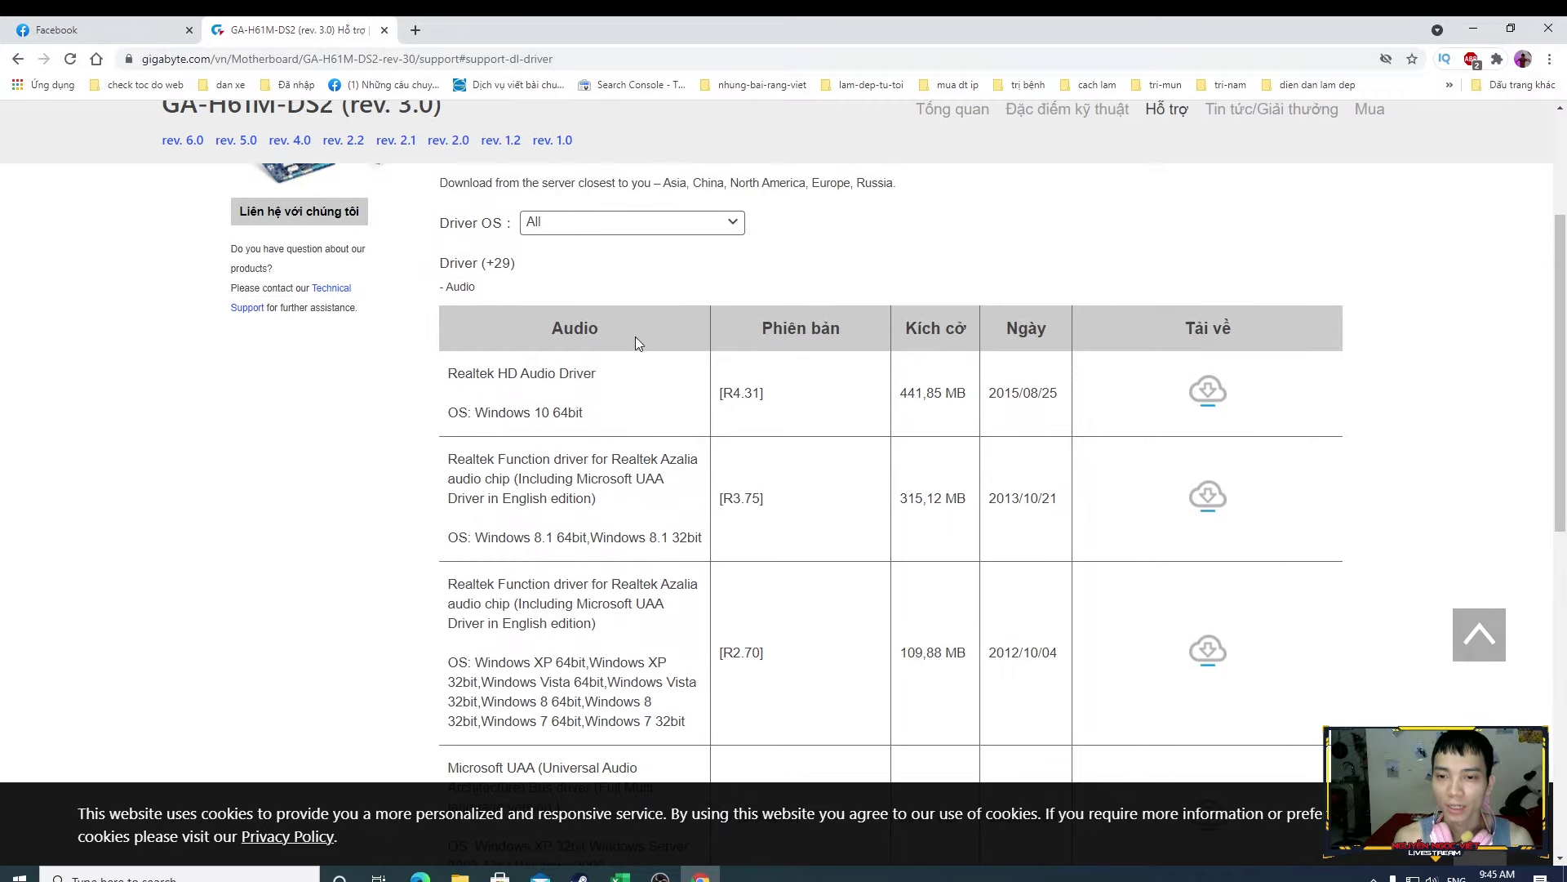
scroll(807, 445, "down", 5)
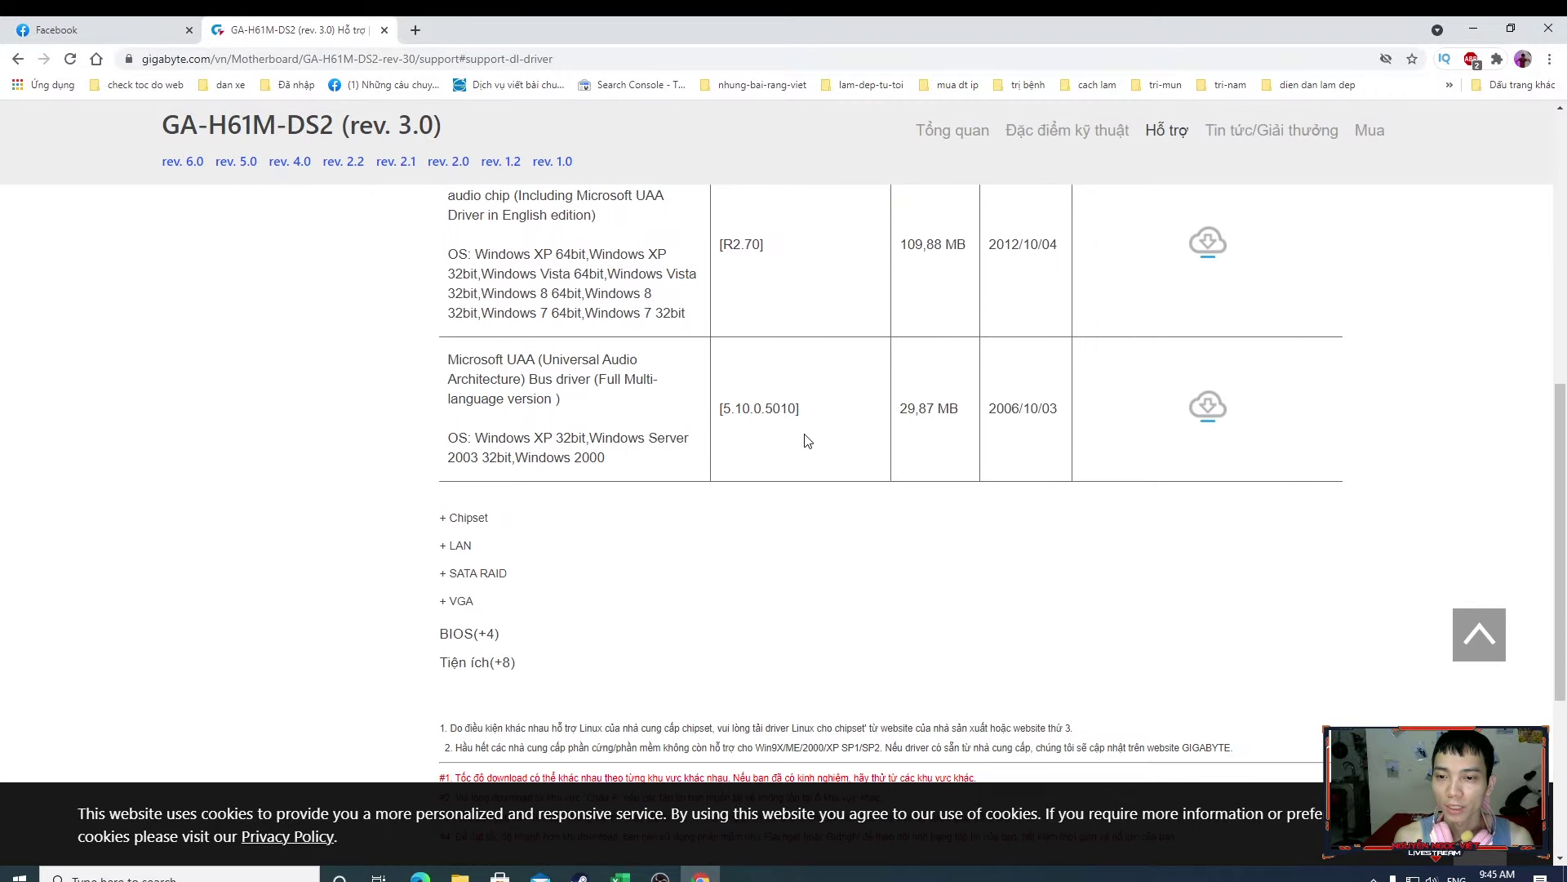
left_click(444, 551)
scroll(870, 570, "down", 3)
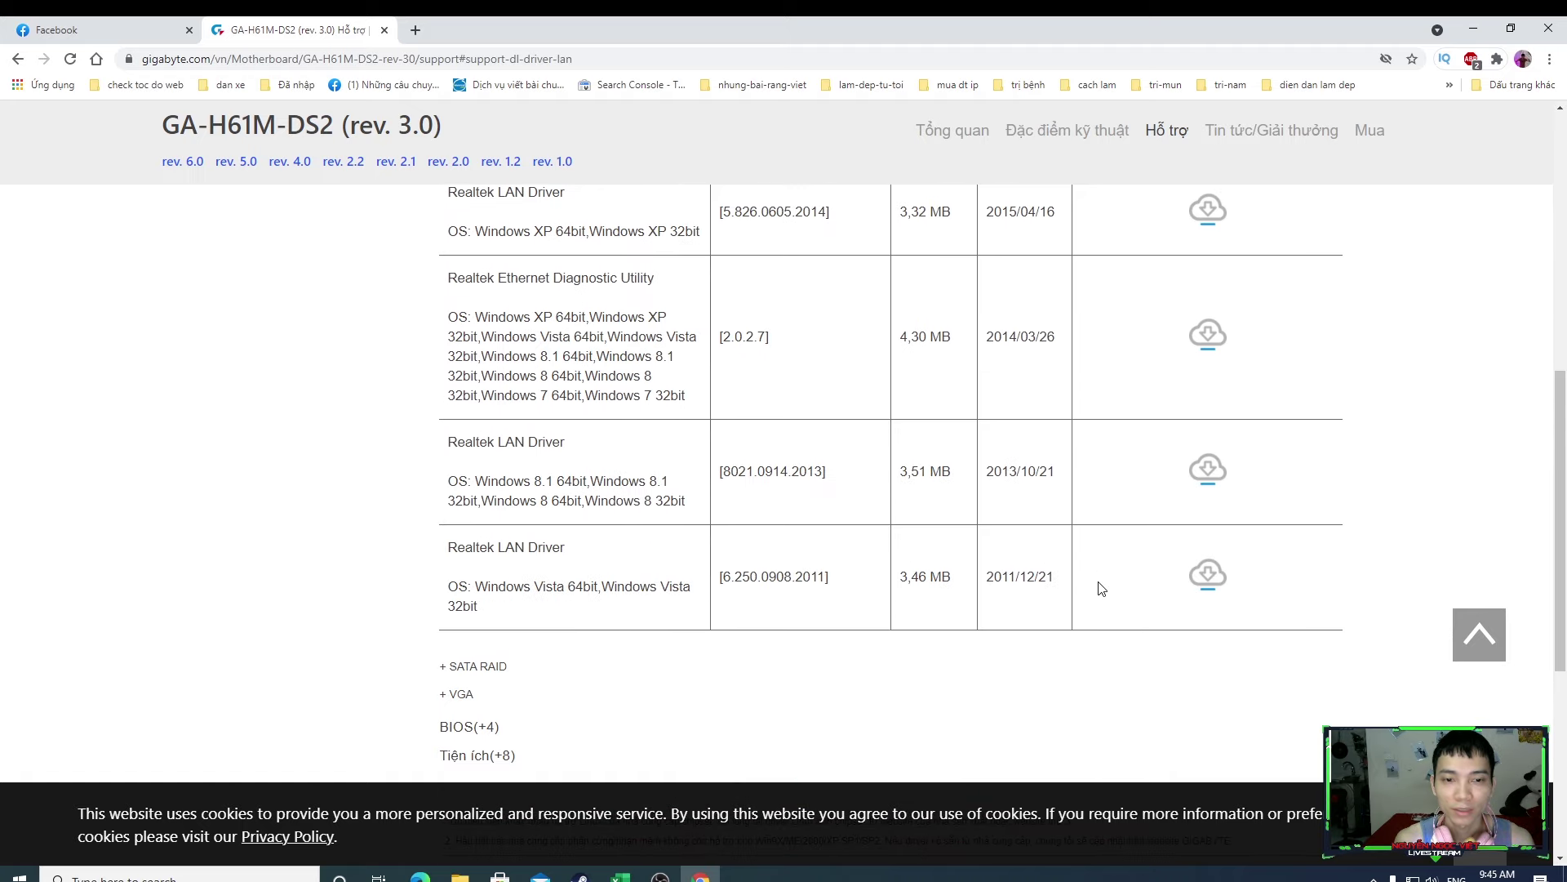
scroll(1101, 587, "up", 4)
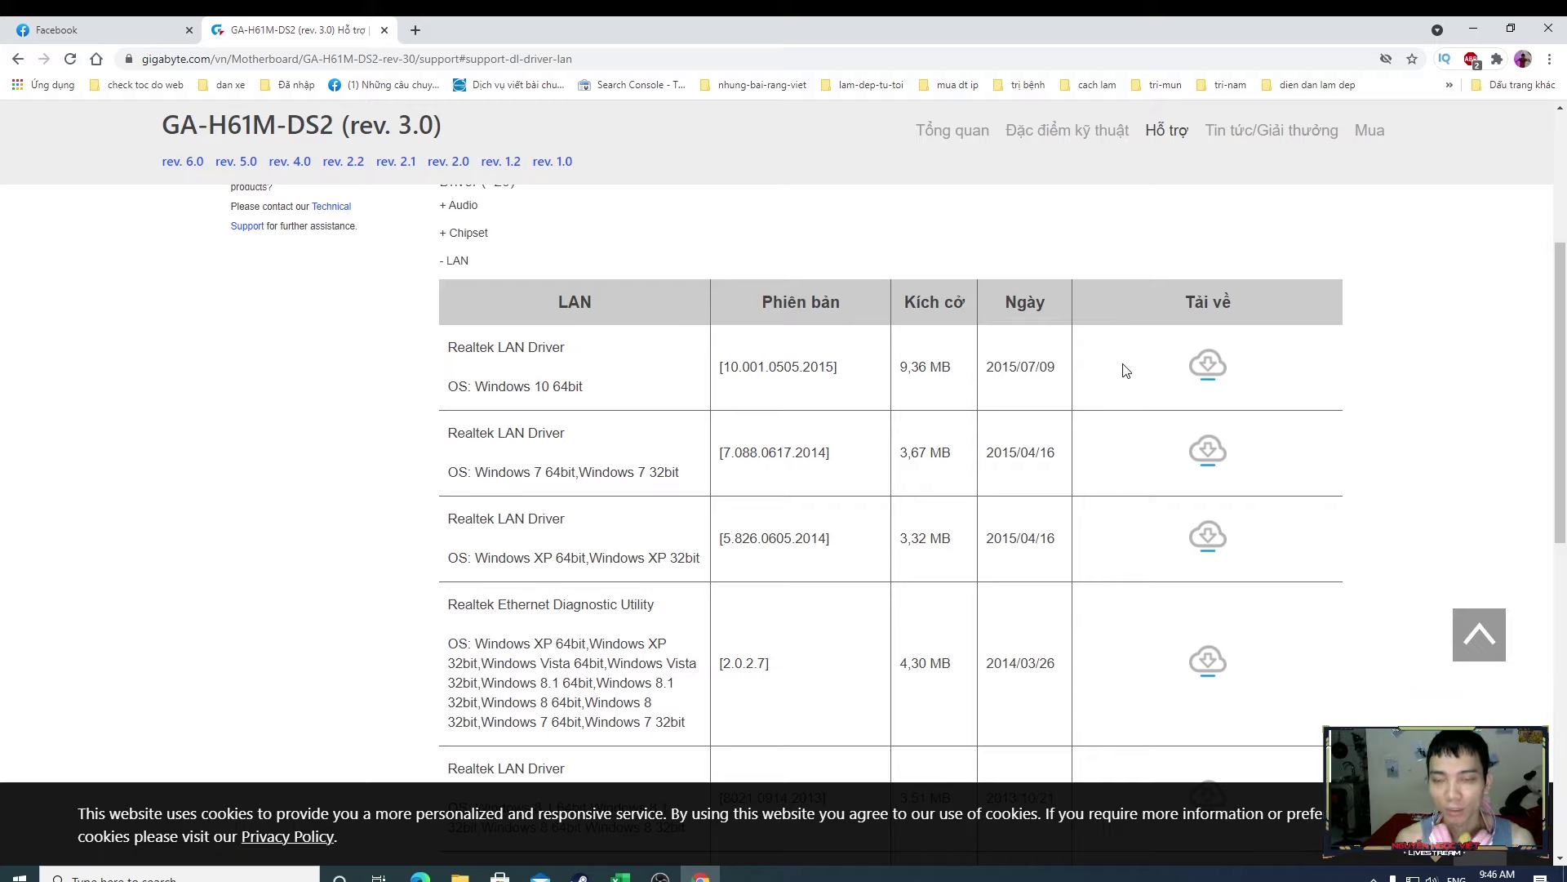
scroll(1118, 363, "up", 4)
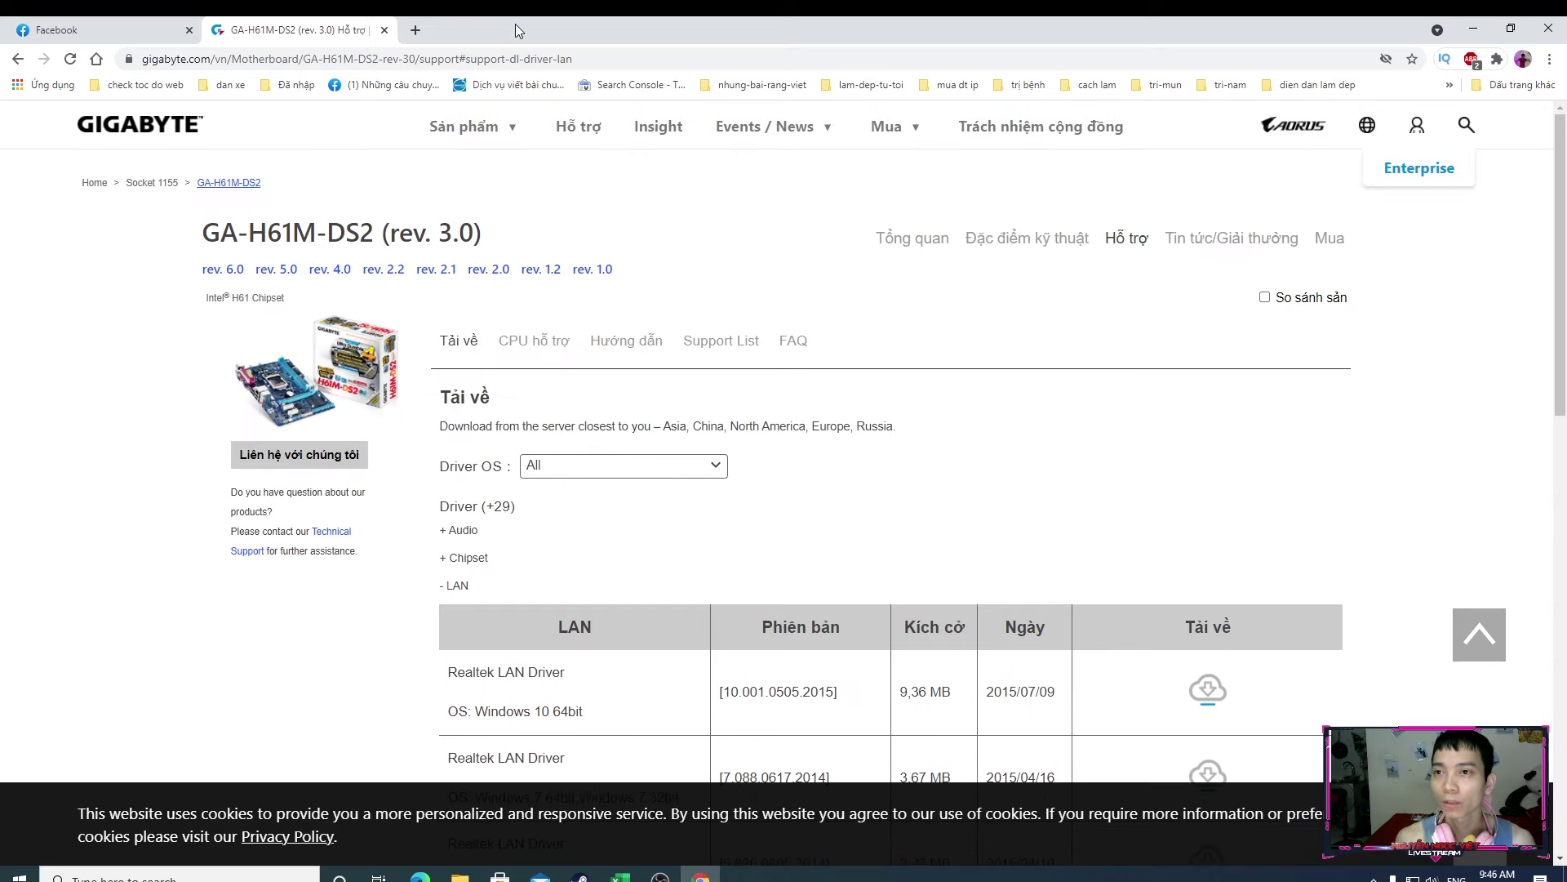
Go back to the blank new tab page and search Google for "tai driver dell inspiron 15 3000".
left_click(372, 53)
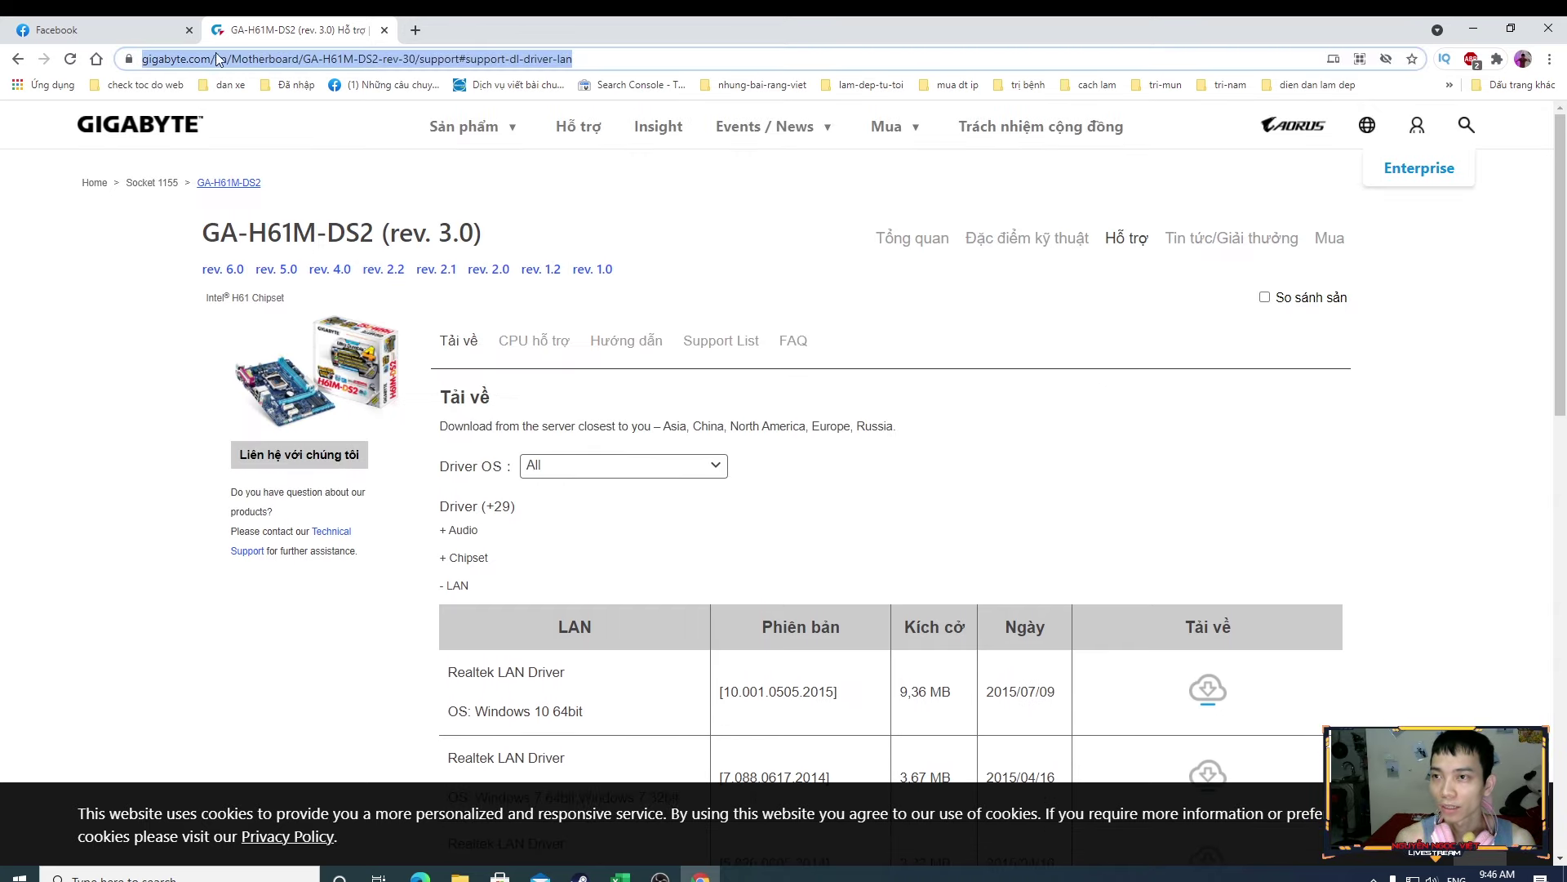
left_click(16, 58)
left_click(16, 59)
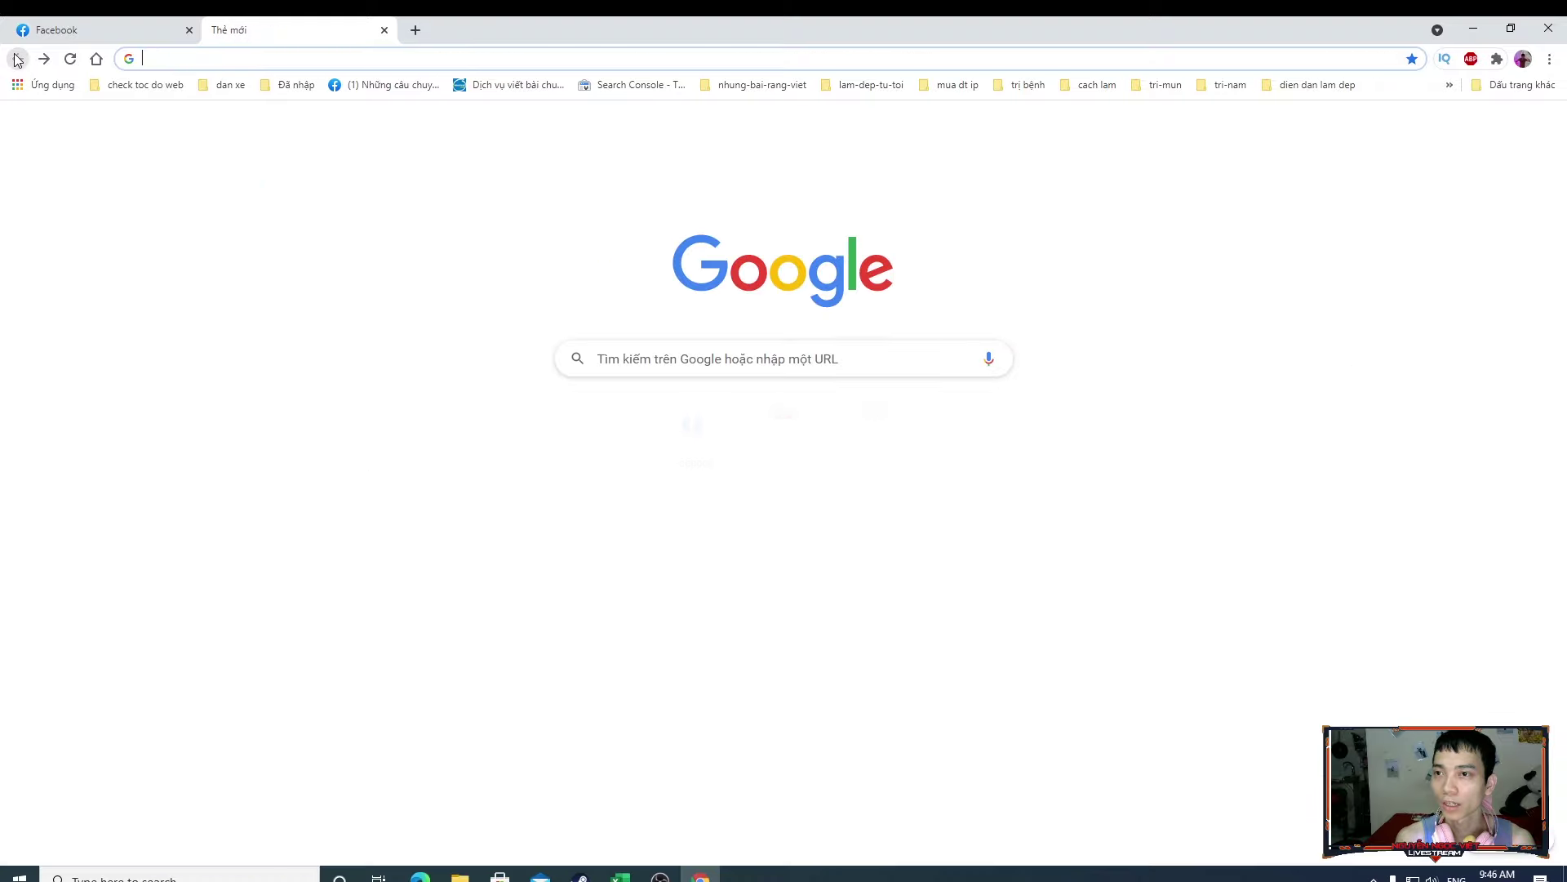
left_click(216, 59)
type("tai driver")
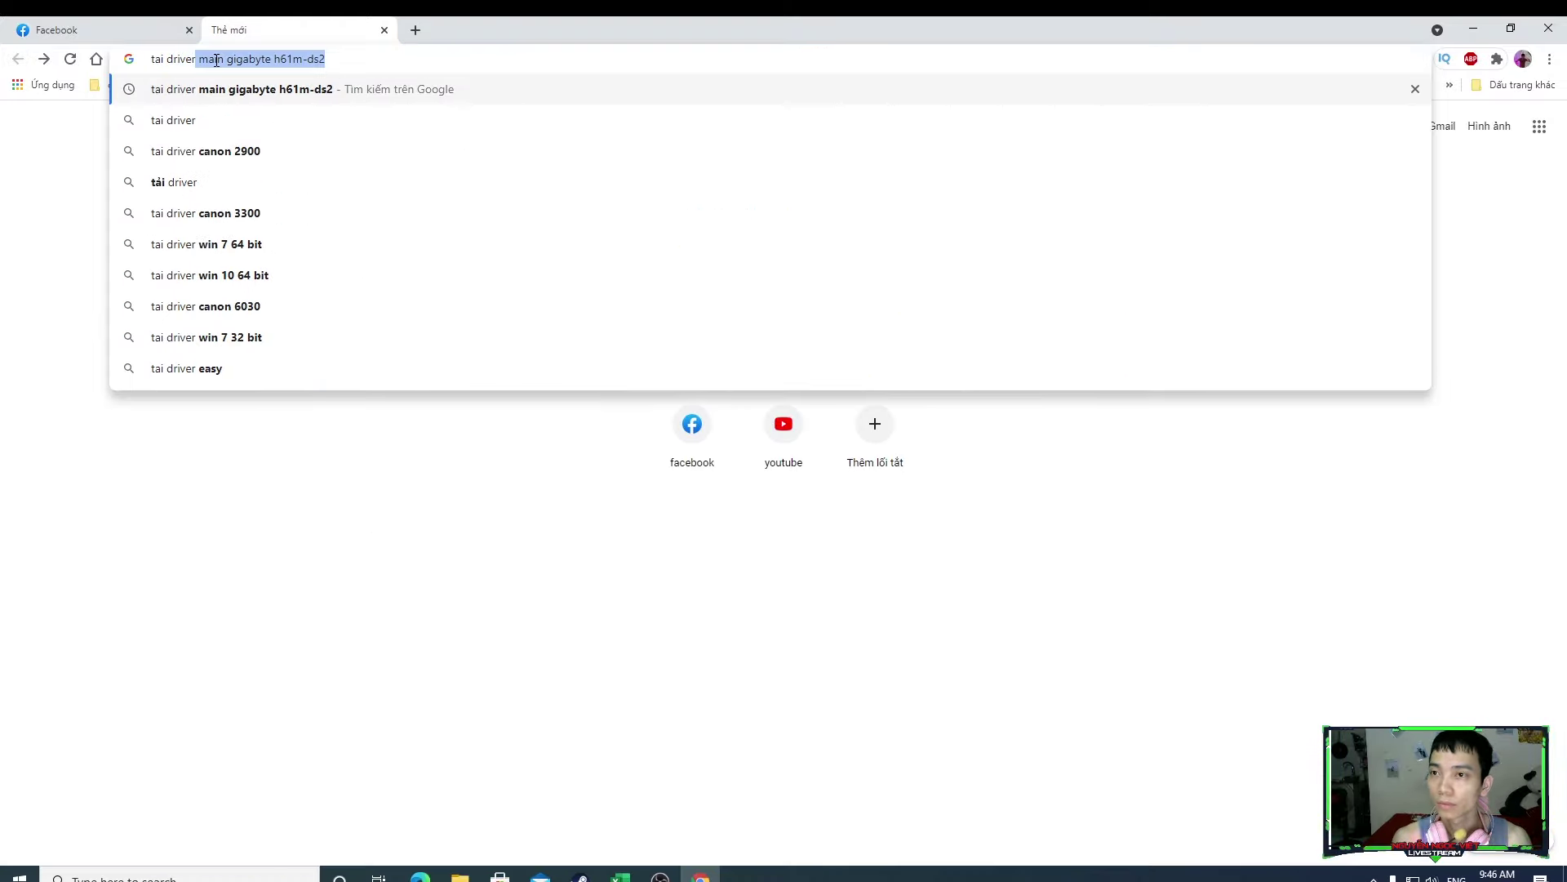
key("Right")
key("BackSpace")
key("BackSpace")
key("BackSpace")
key("BackSpace")
key("BackSpace")
key("BackSpace")
key("BackSpace")
key("BackSpace")
key("BackSpace")
key("BackSpace")
key("BackSpace")
key("BackSpace")
key("BackSpace")
key("BackSpace")
key("BackSpace")
key("BackSpace")
key("BackSpace")
key("BackSpace")
key("BackSpace")
key("BackSpace")
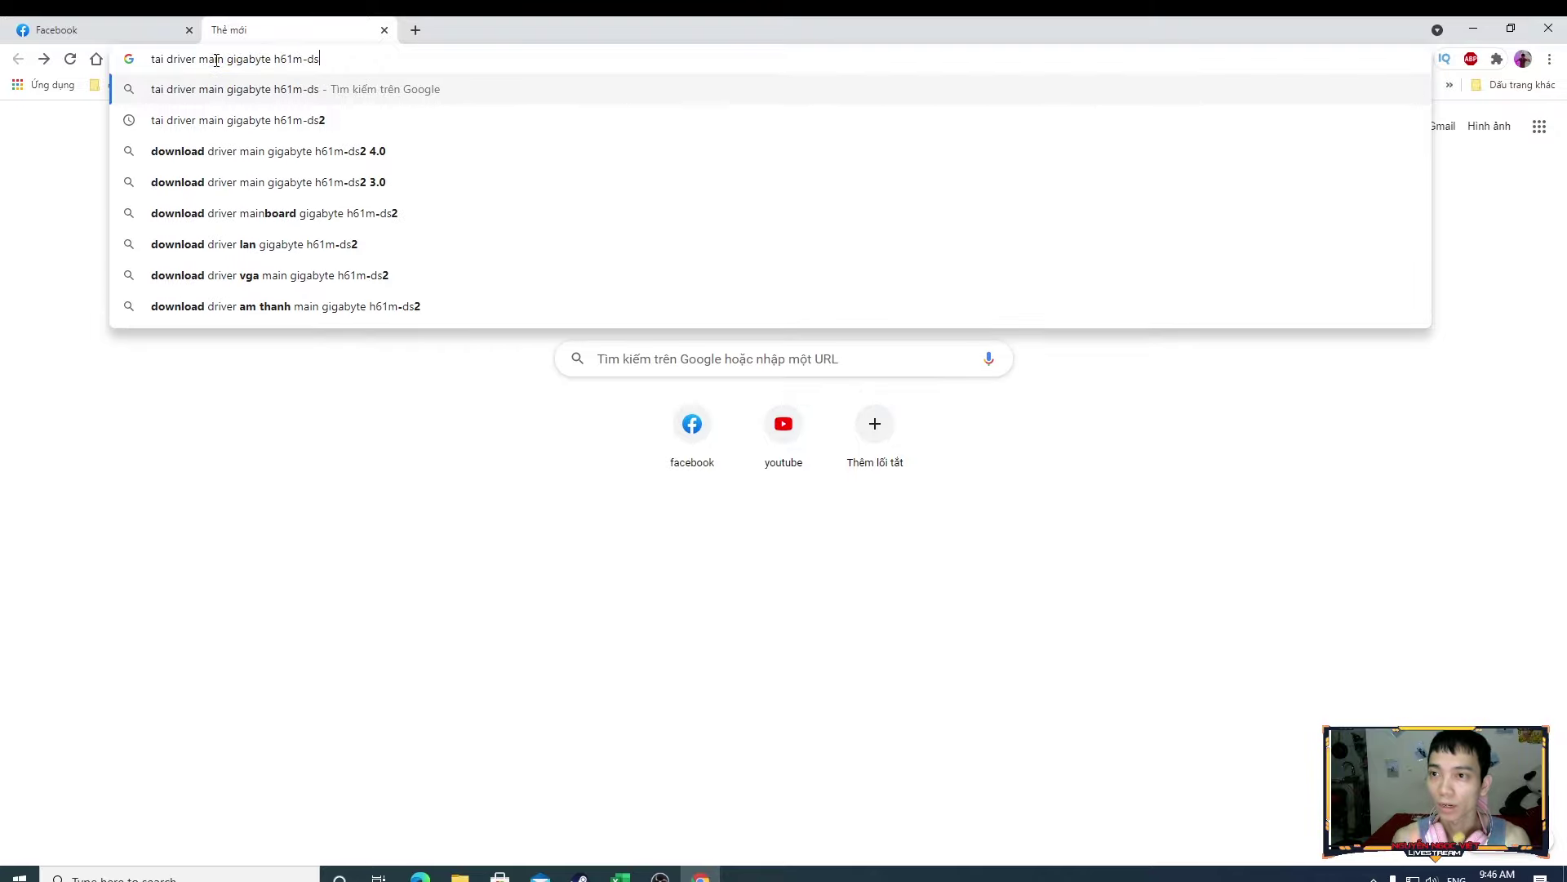
key("BackSpace")
key("BackSpace")
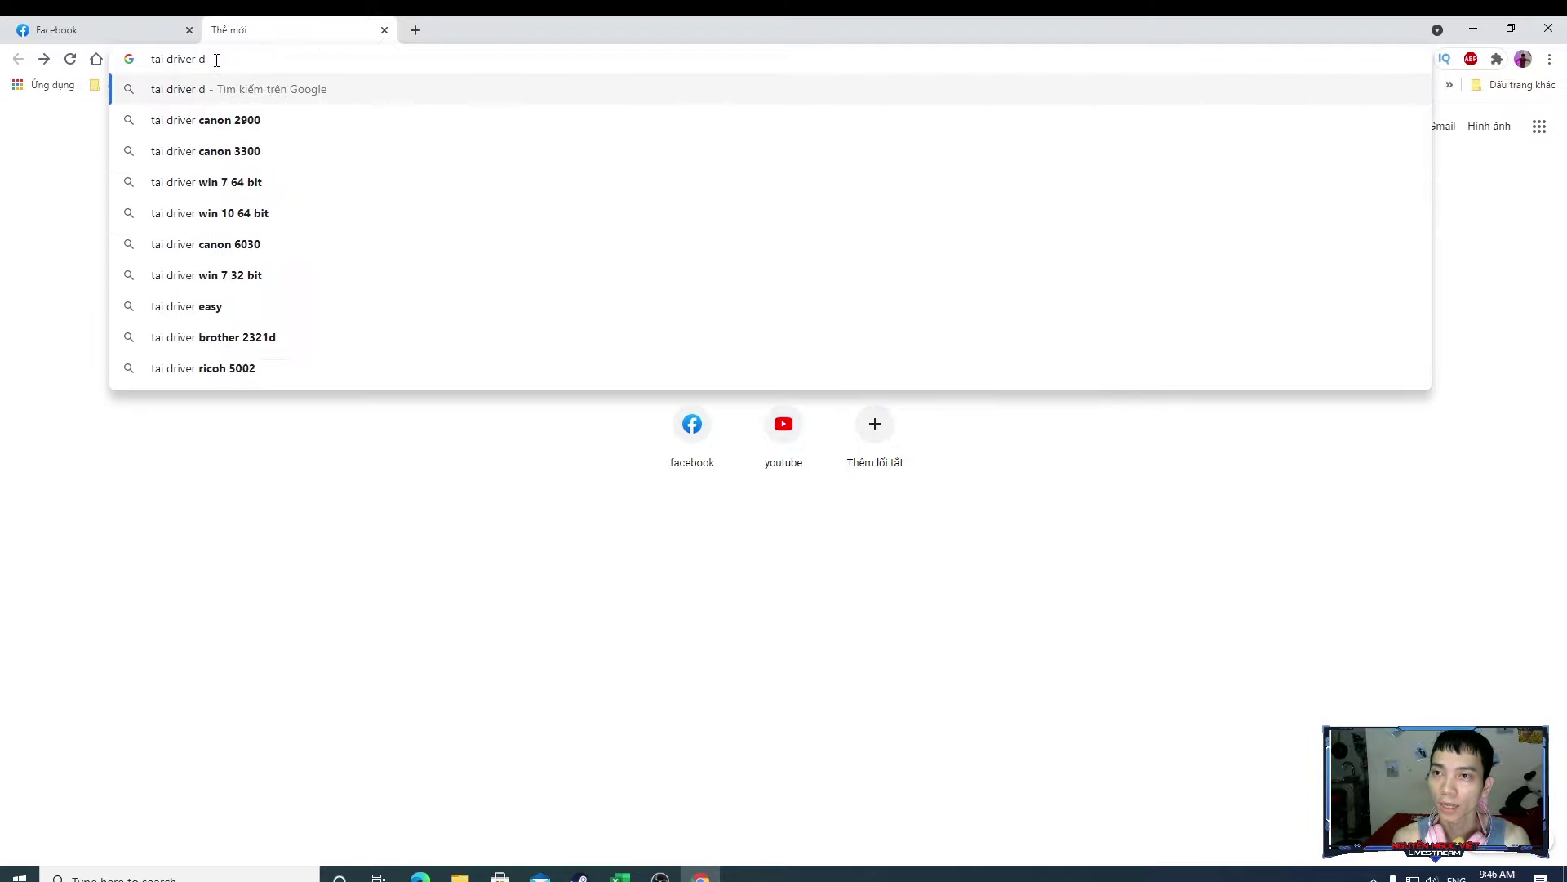
type("dell")
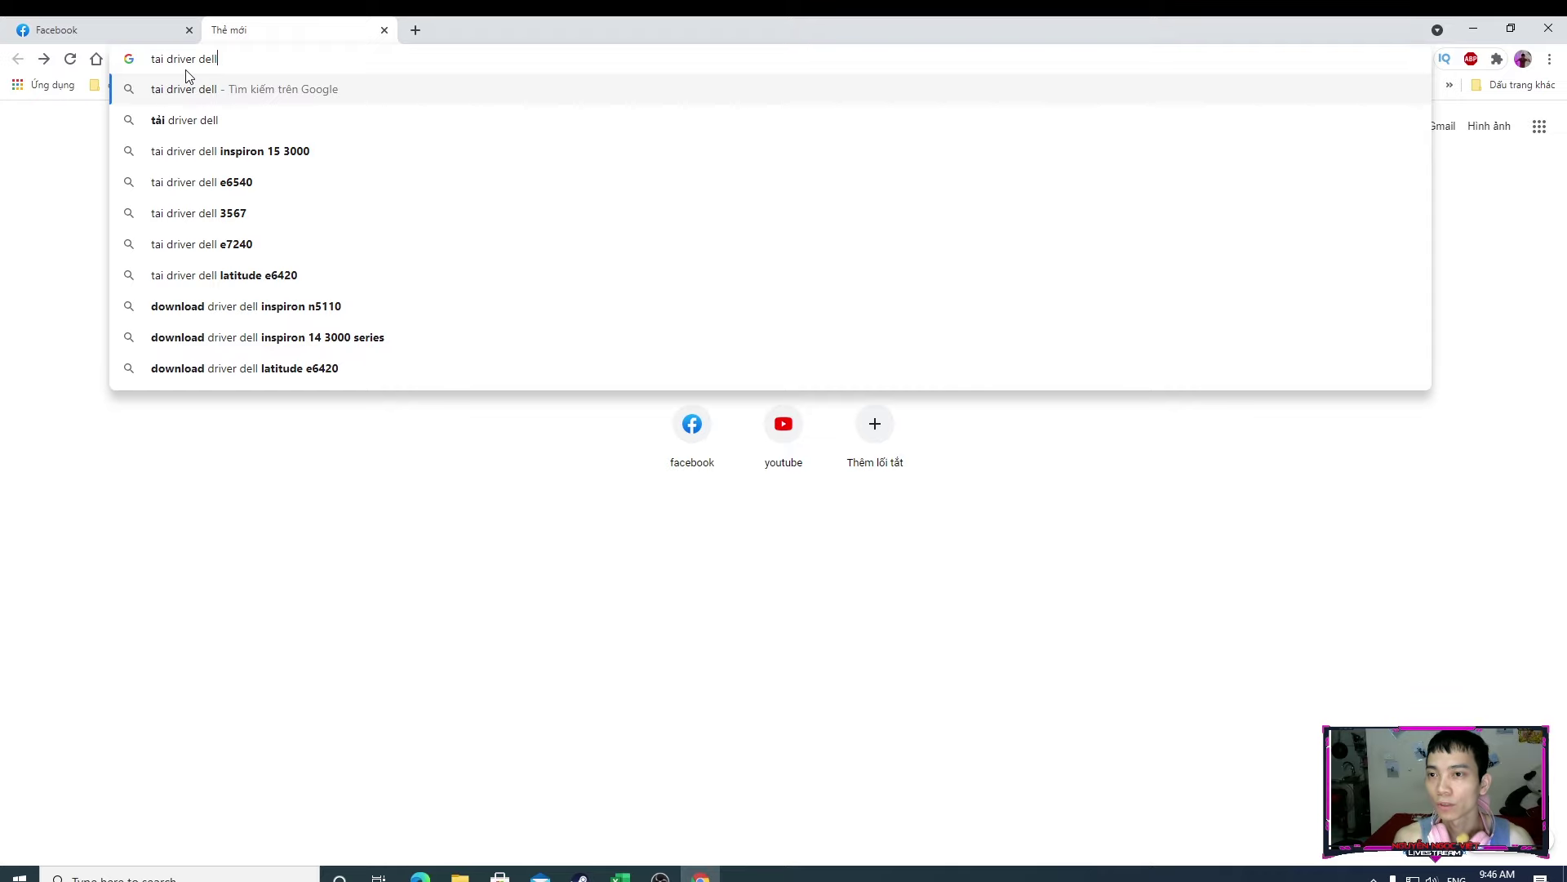
left_click(249, 155)
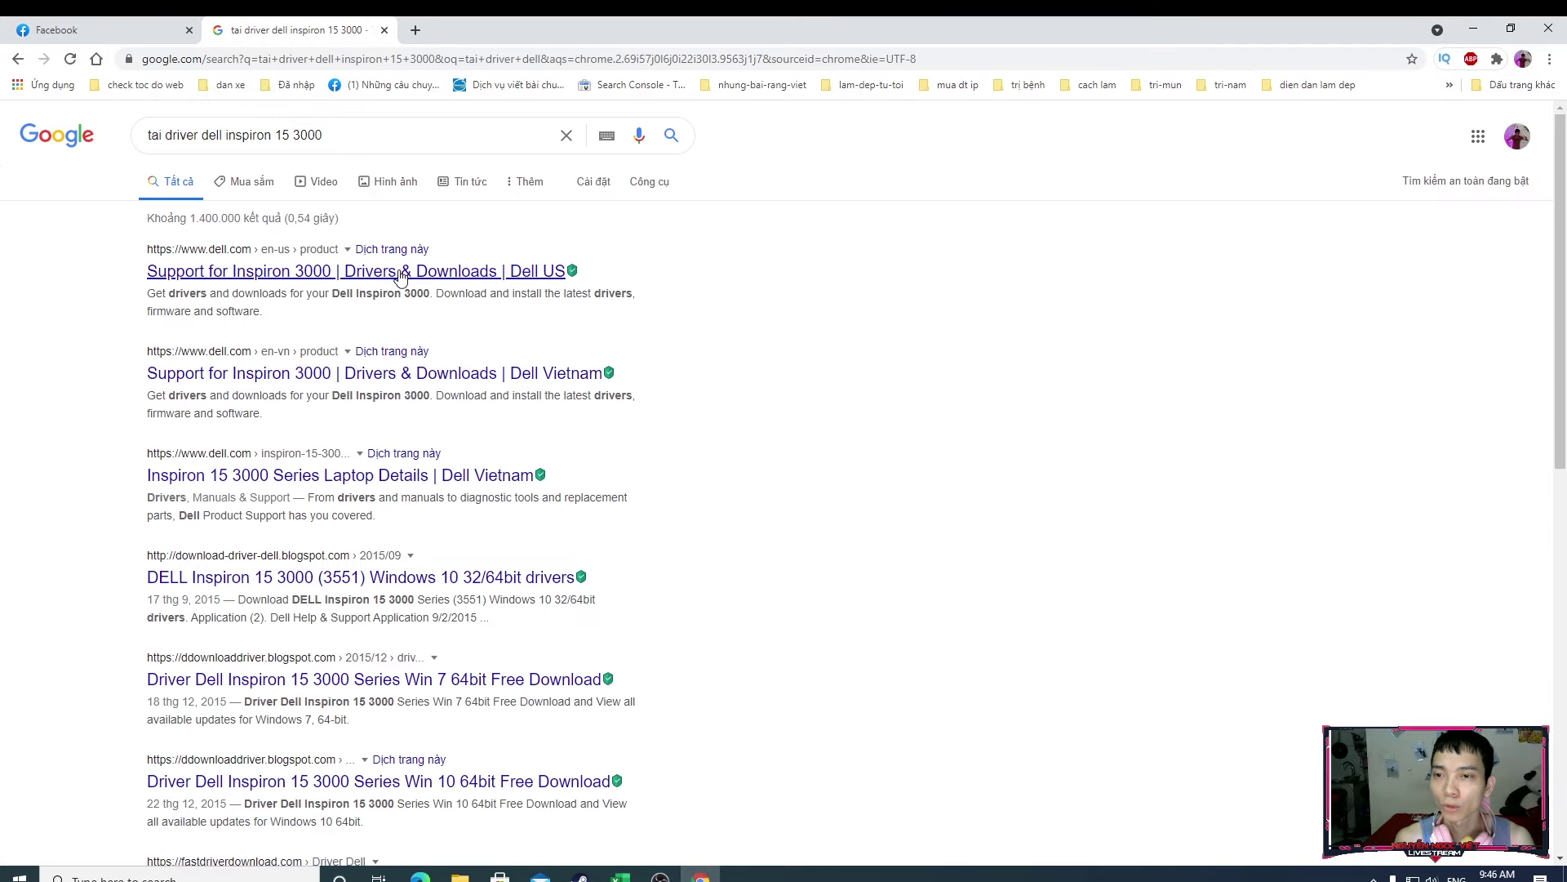
Open Dell's Inspiron 3000 Drivers & Downloads page and look through the available operating system choices.
left_click(260, 272)
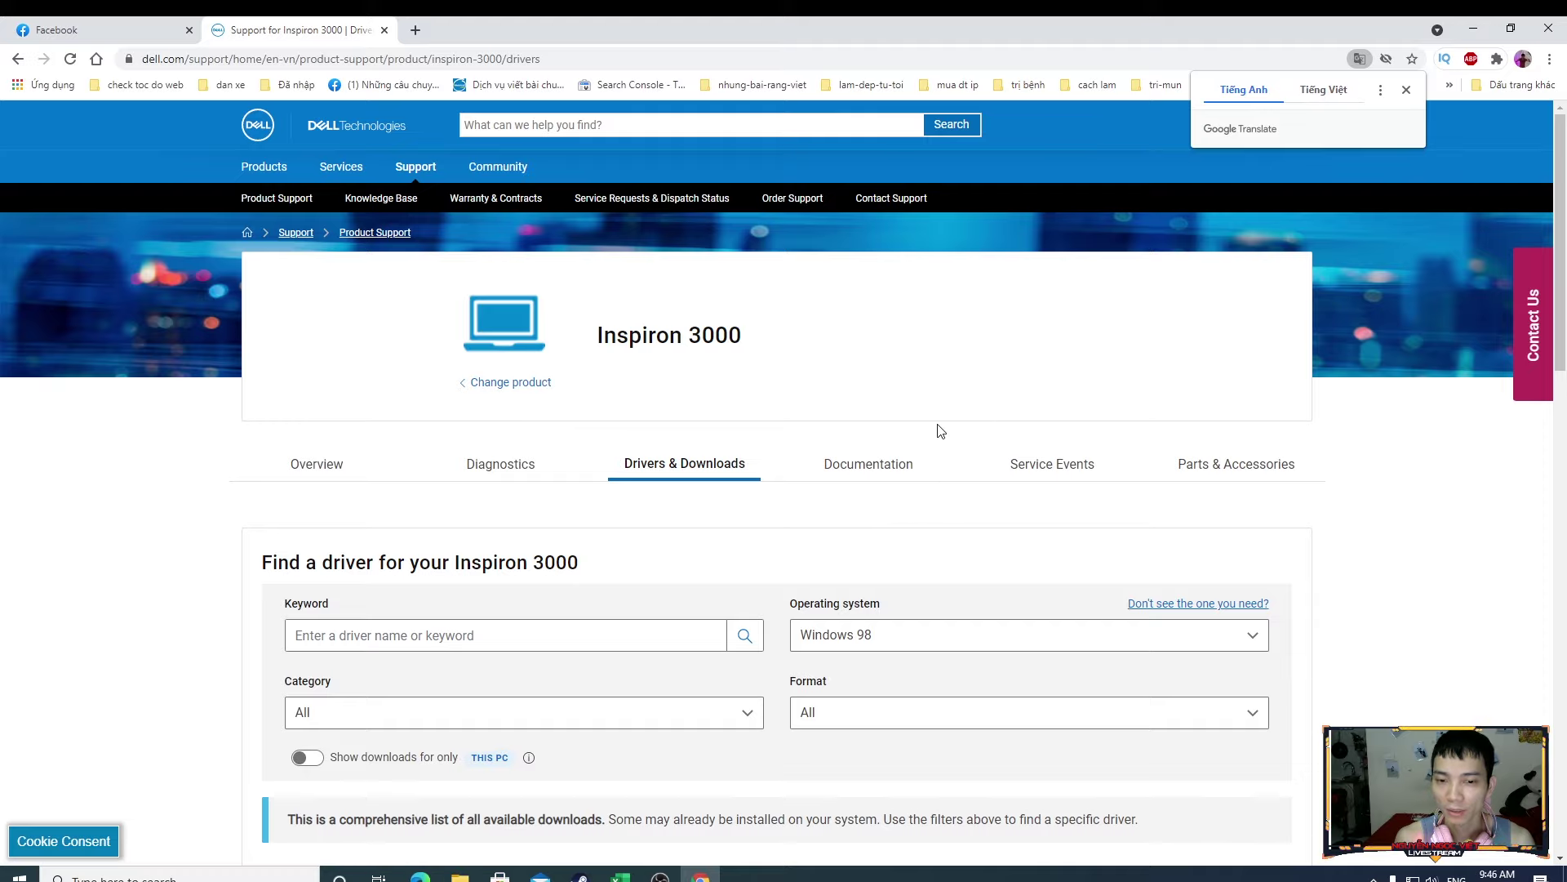
scroll(938, 430, "down", 2)
left_click(938, 471)
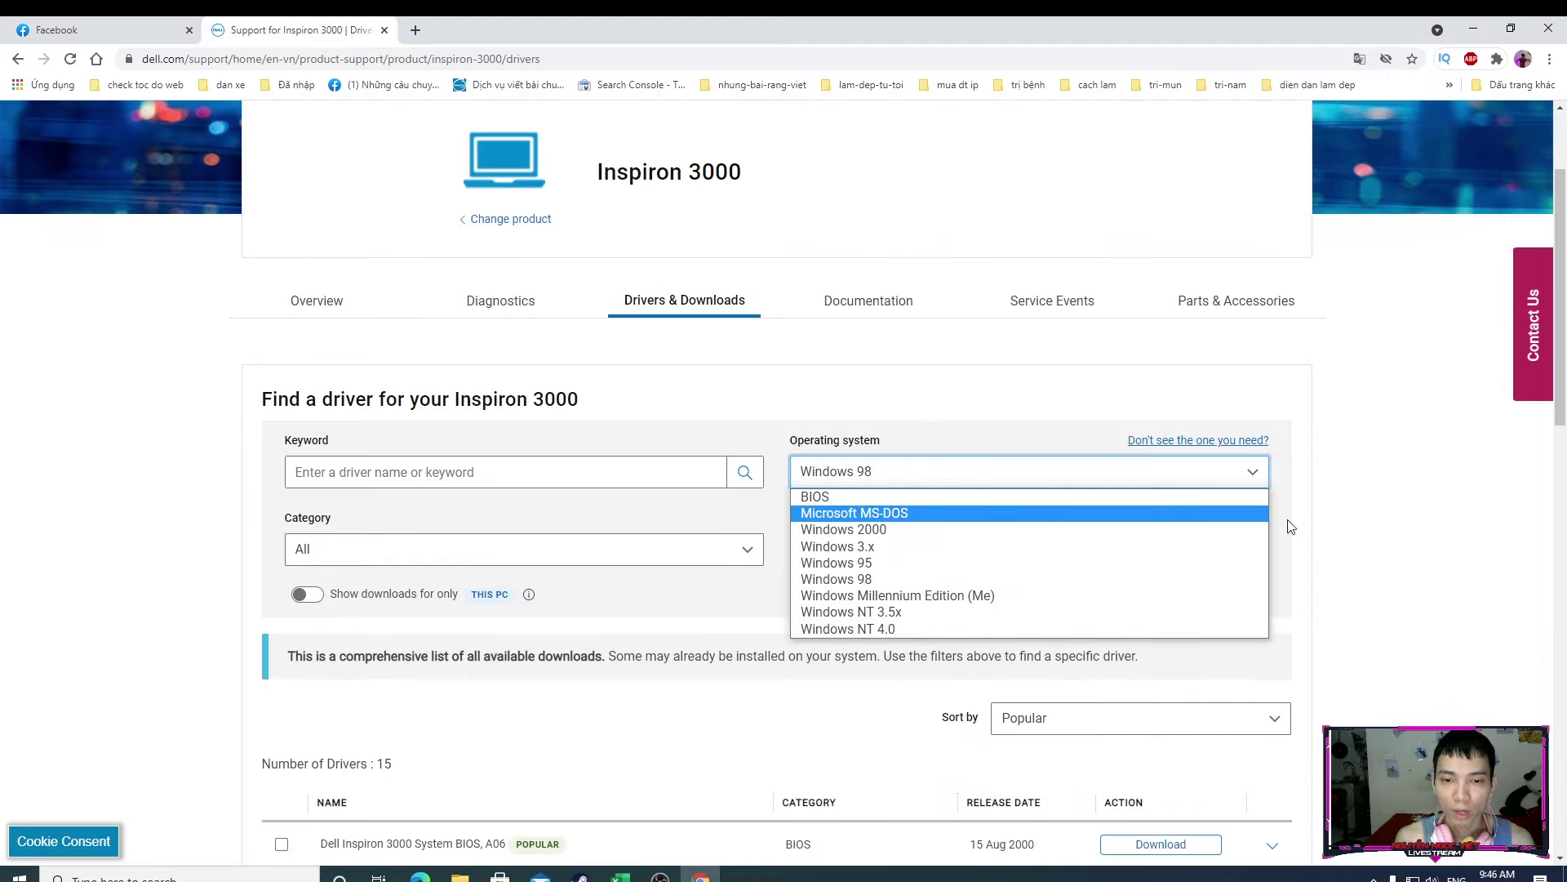
left_click(1445, 529)
scroll(518, 448, "down", 2)
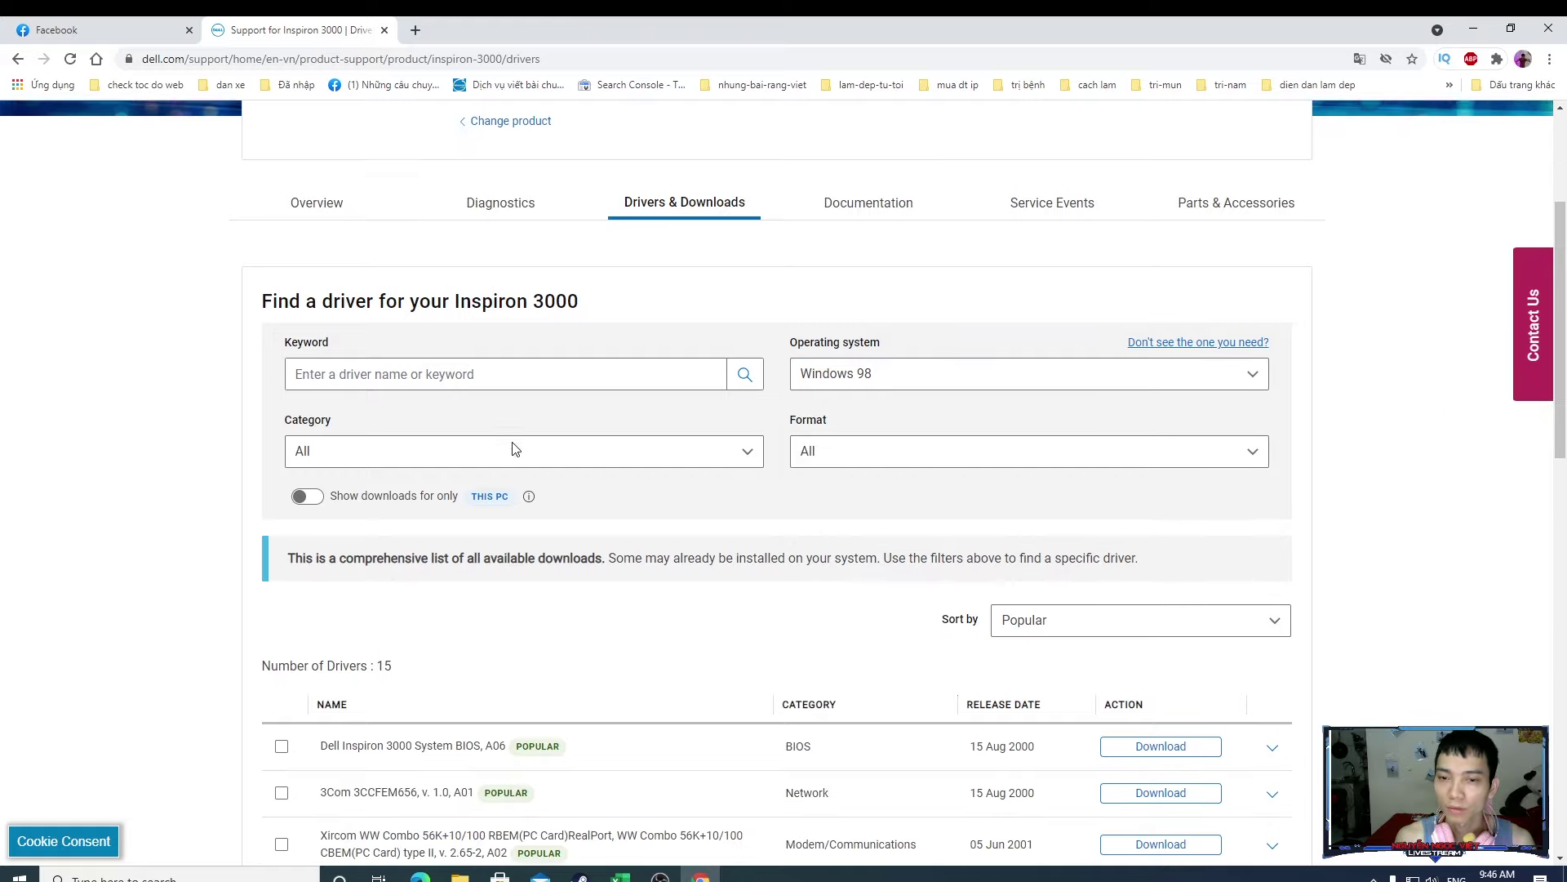
left_click(956, 310)
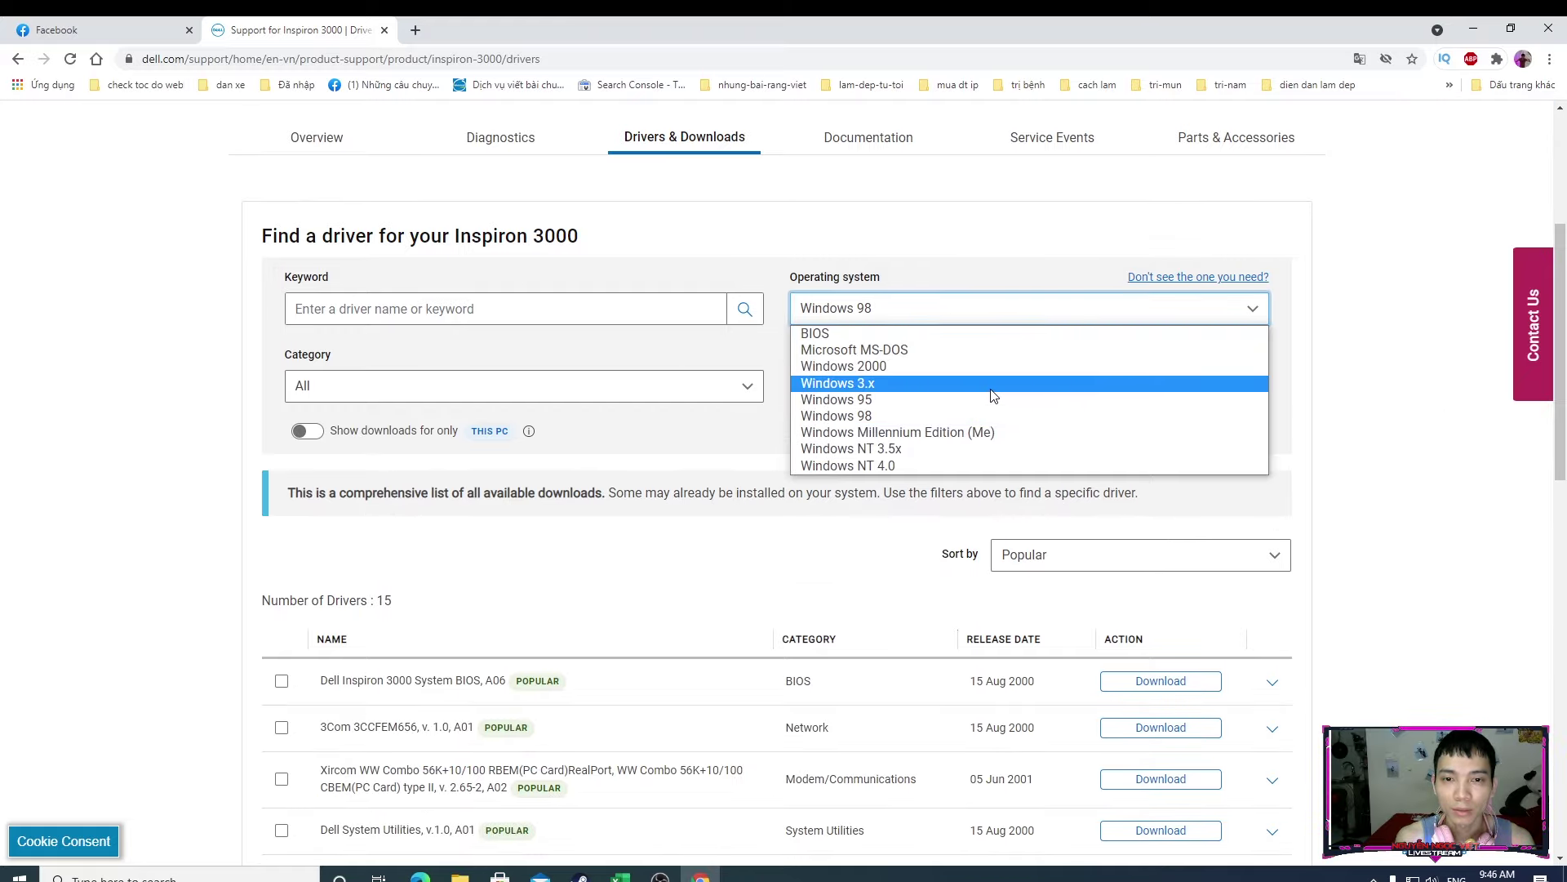
left_click(1413, 447)
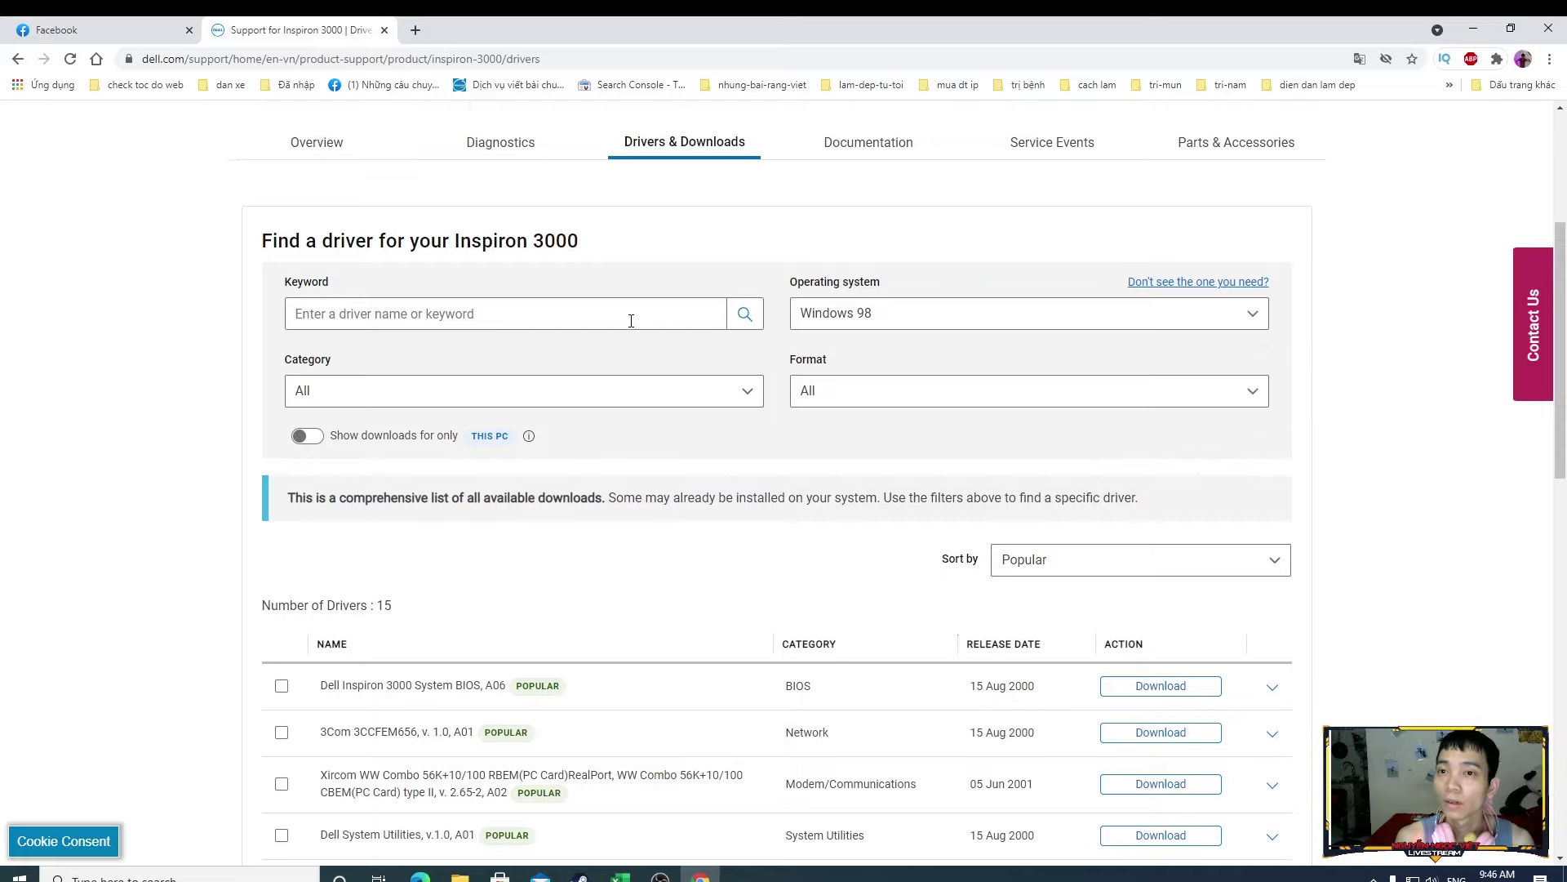
Show all available drivers for the Inspiron 3000 and look through the full list.
scroll(630, 316, "up", 4)
scroll(630, 299, "down", 9)
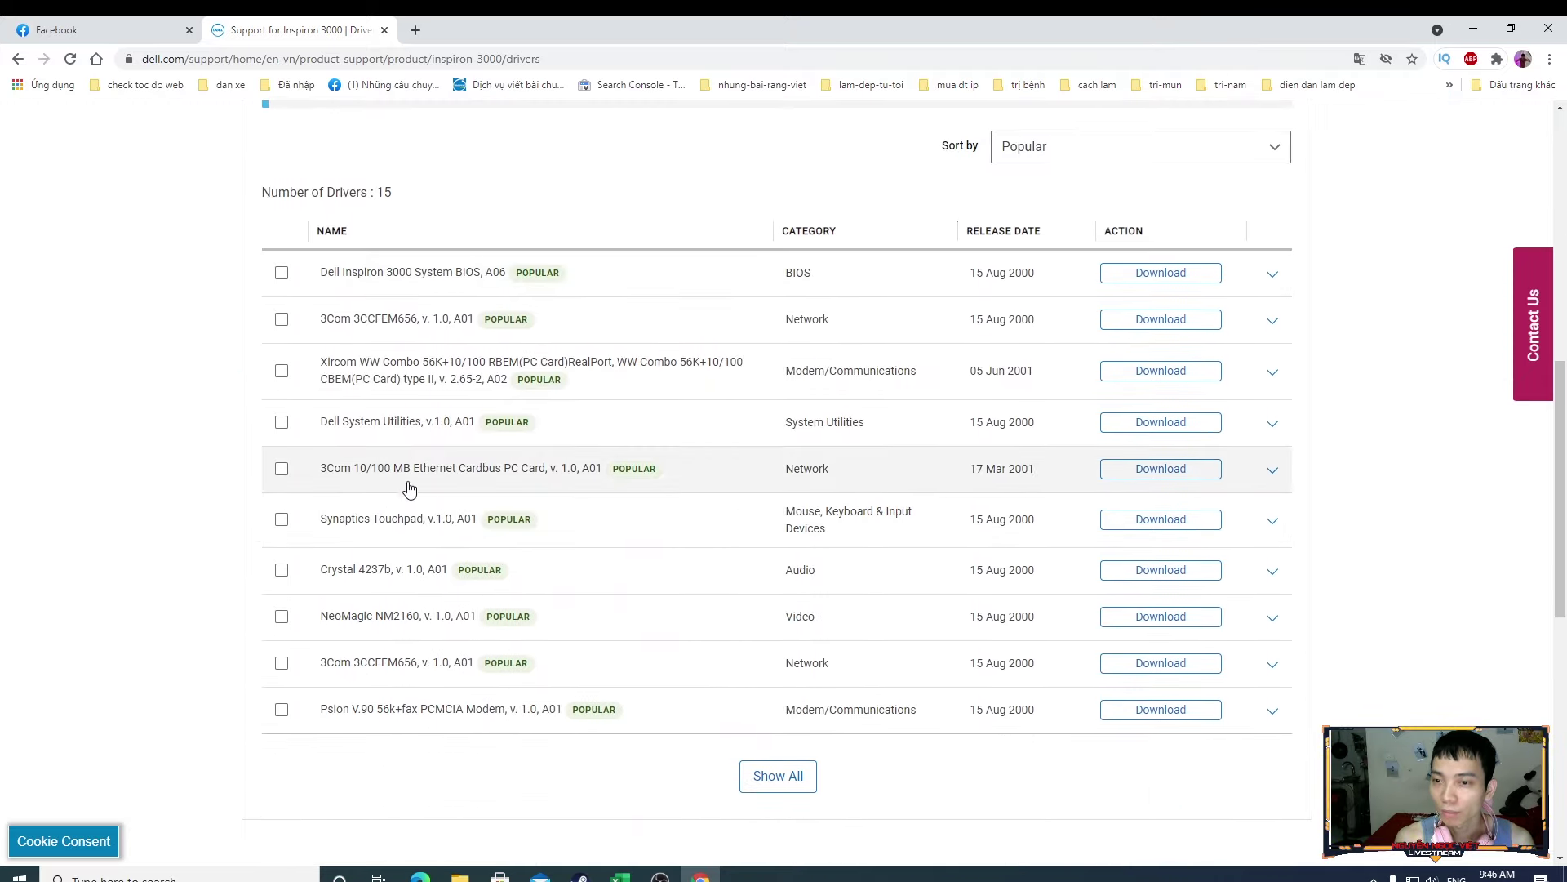
left_click(776, 777)
scroll(953, 470, "down", 4)
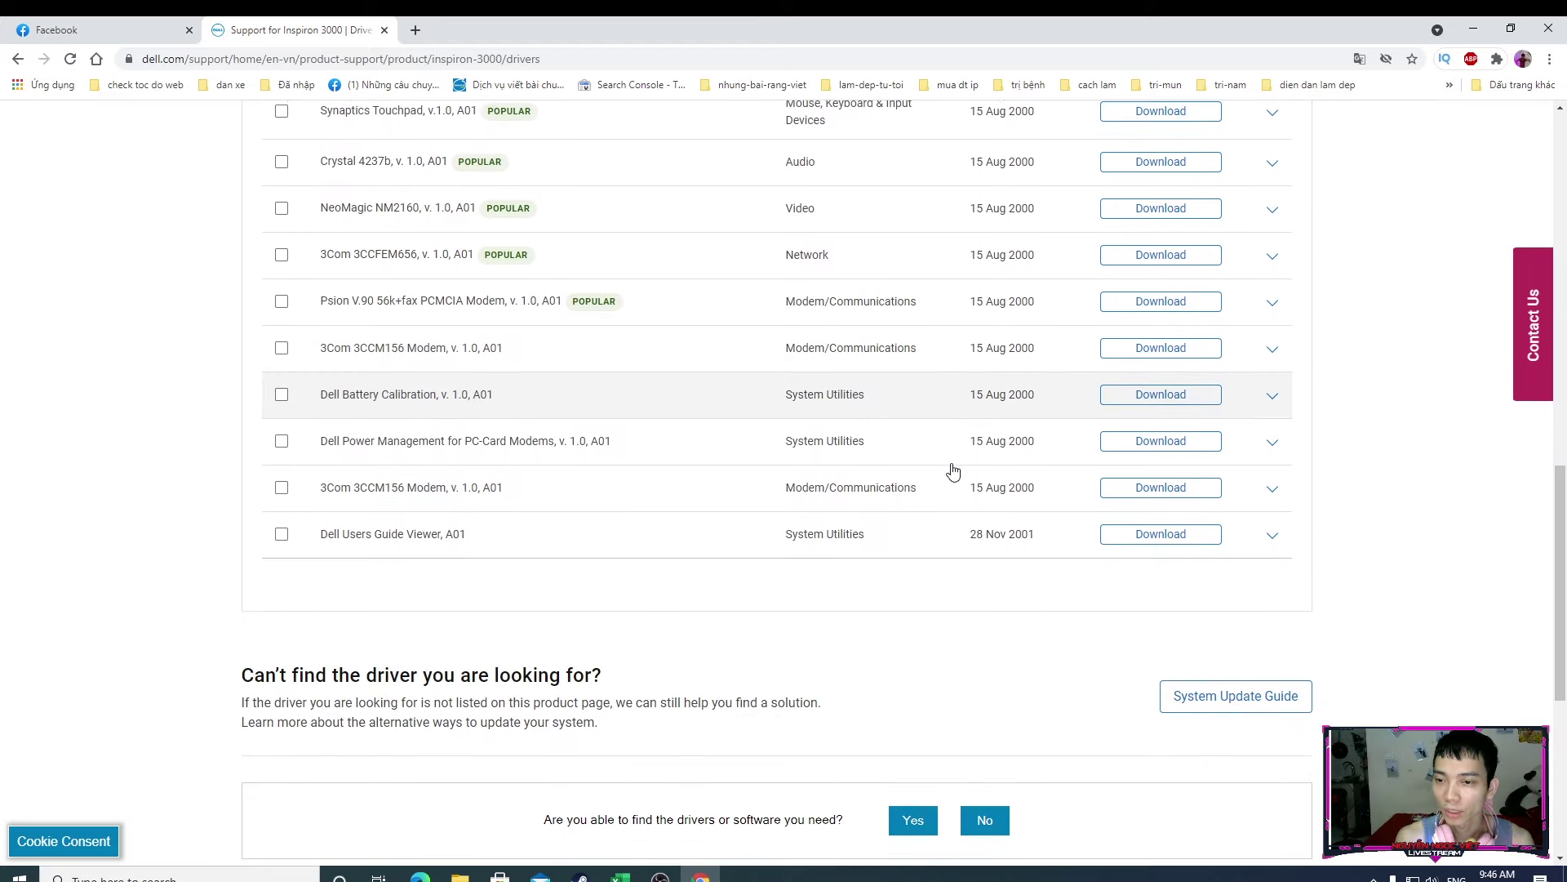
scroll(904, 480, "up", 2)
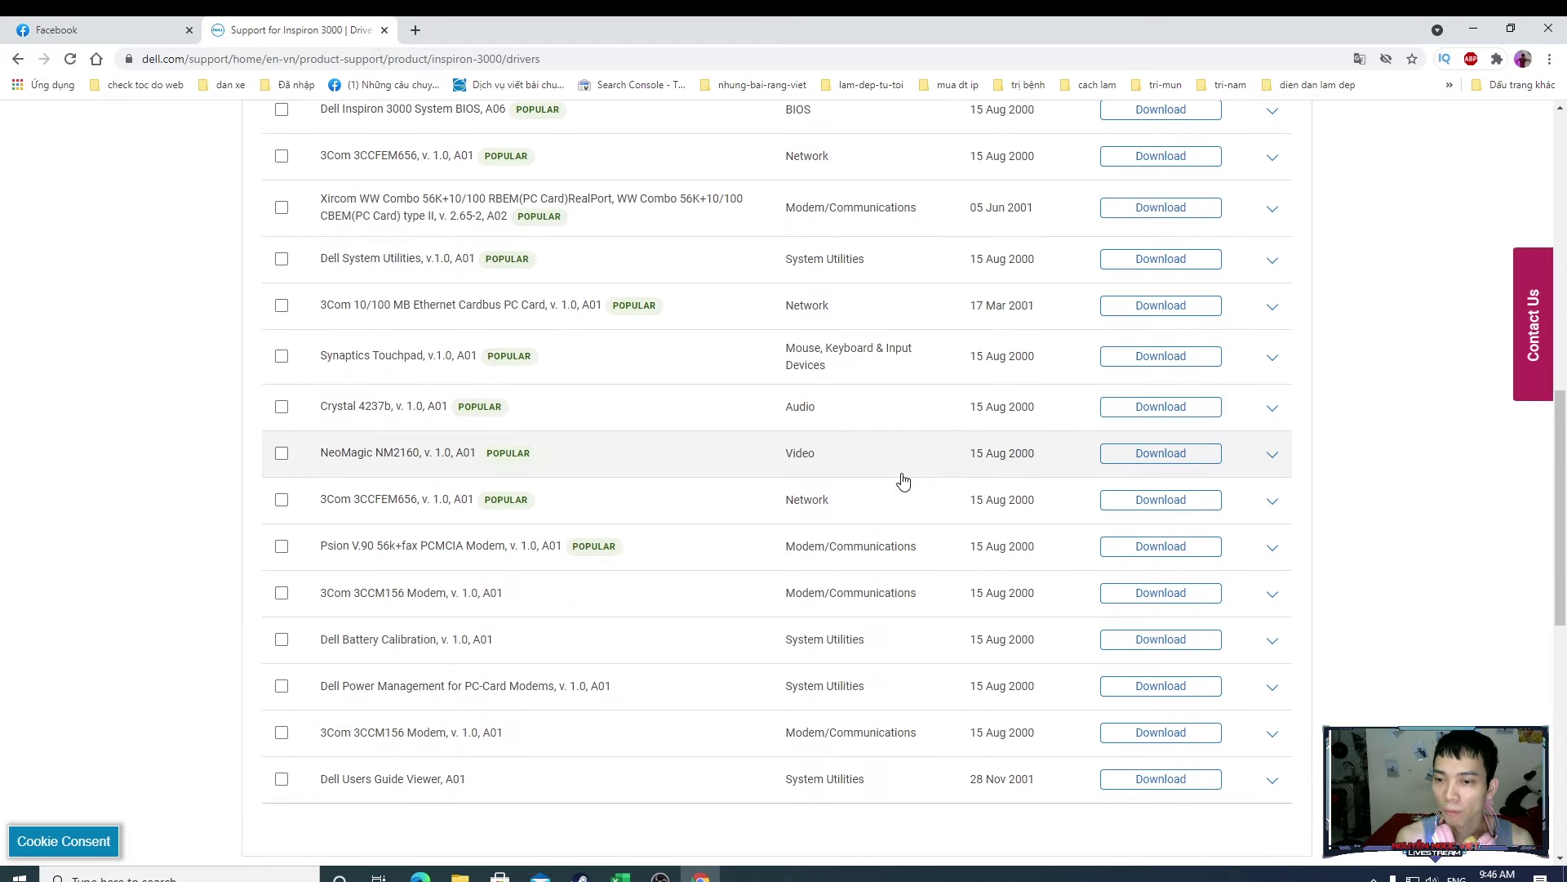
scroll(904, 480, "up", 5)
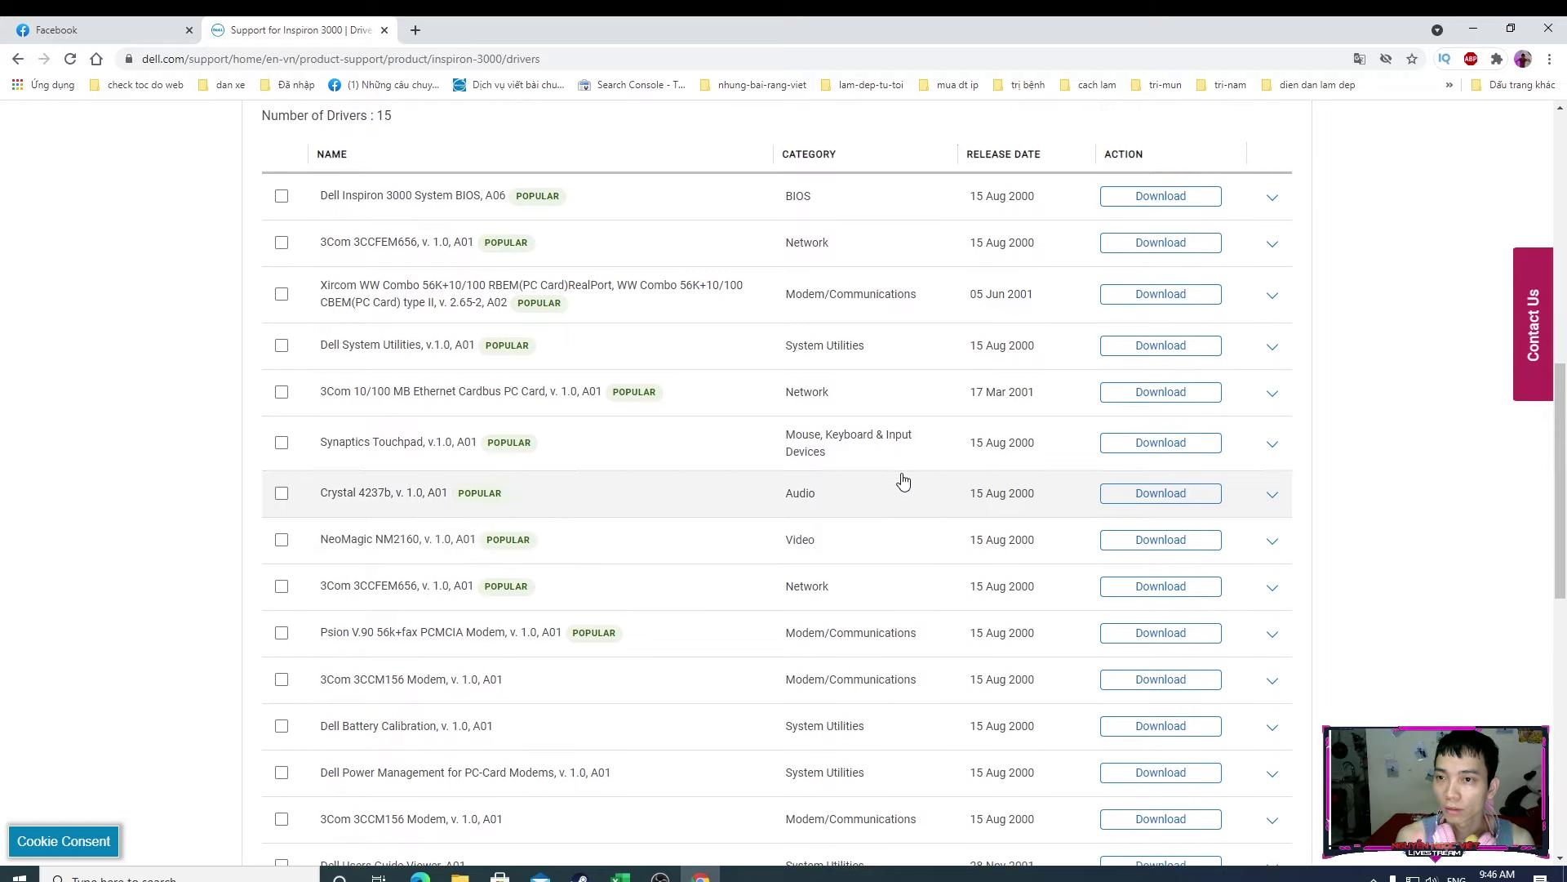
scroll(904, 480, "up", 2)
Filter the Inspiron 3000 driver list to the Network category.
left_click(715, 388)
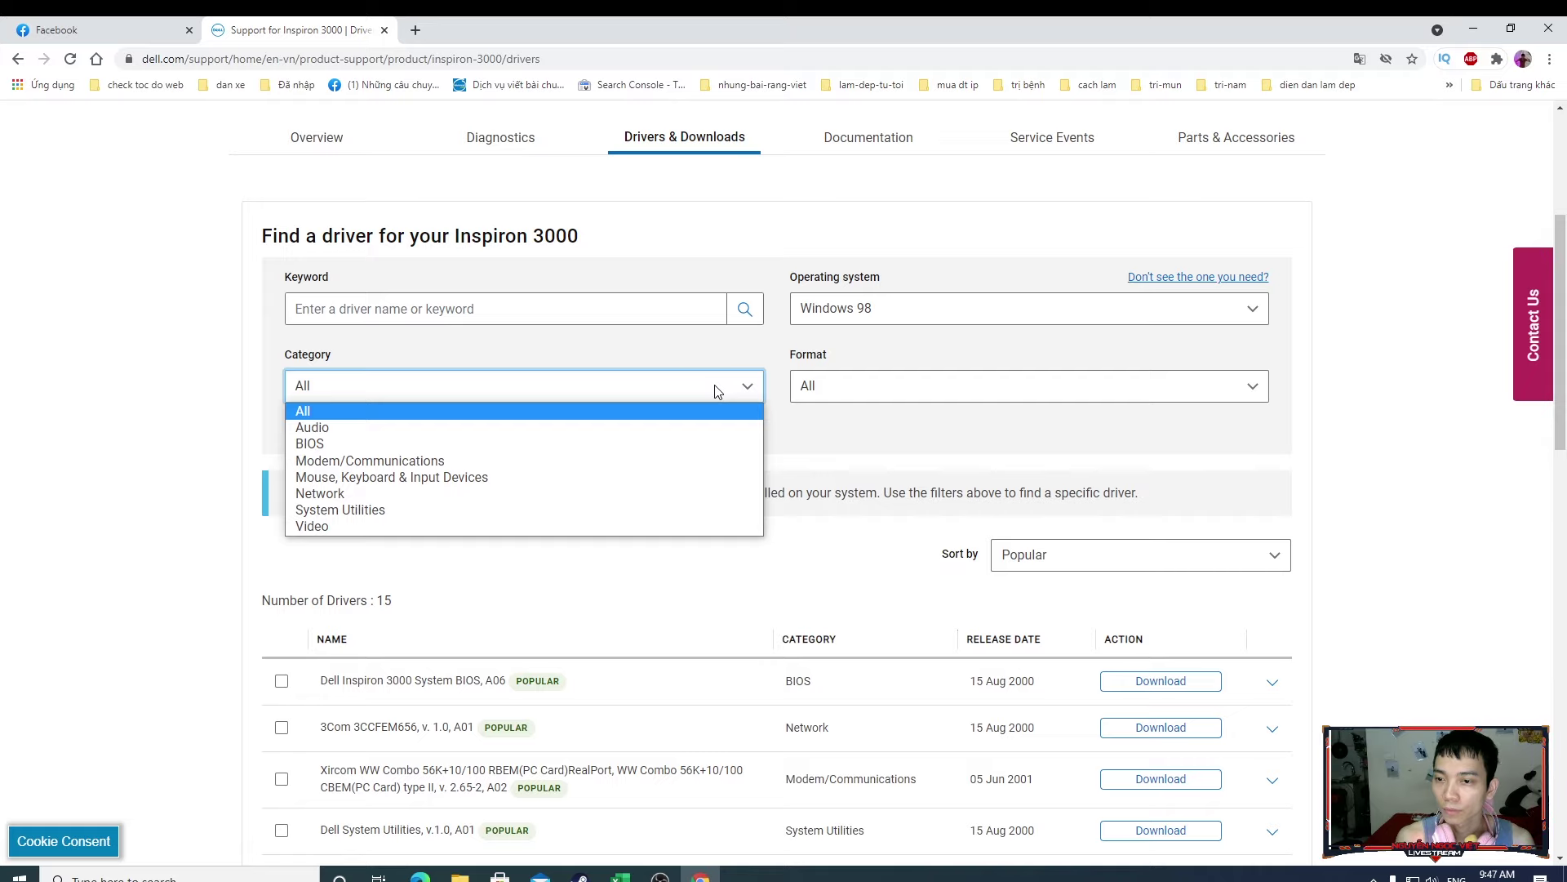
left_click(585, 493)
scroll(1020, 492, "down", 2)
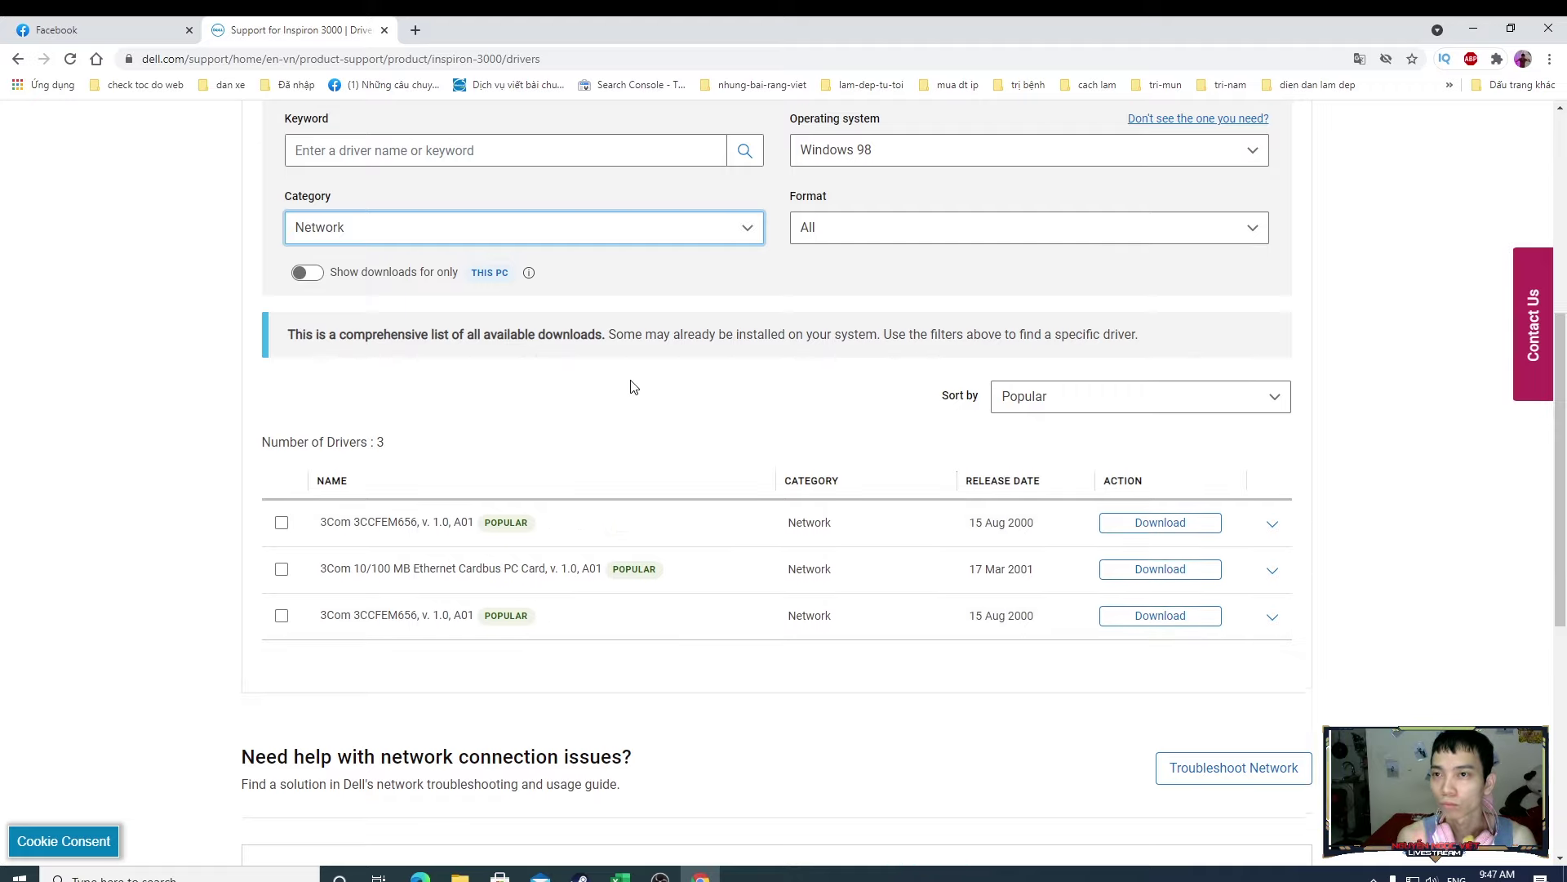
Return to the Google results and change the search to "tai driver dell e7240".
scroll(630, 388, "up", 5)
left_click(16, 60)
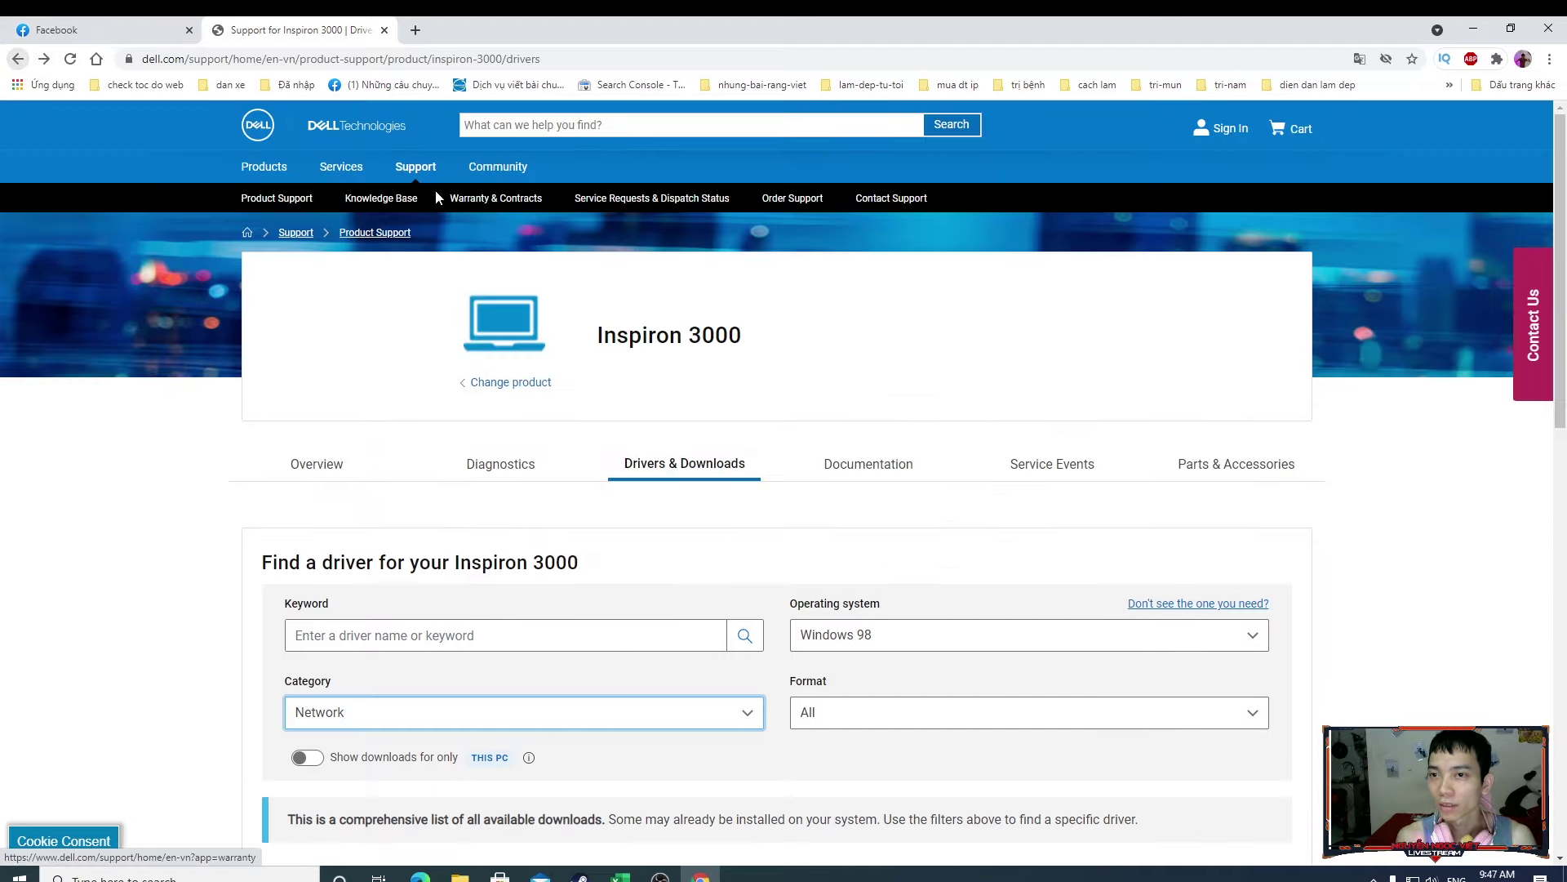
left_click(16, 59)
left_click_drag(323, 135, 229, 139)
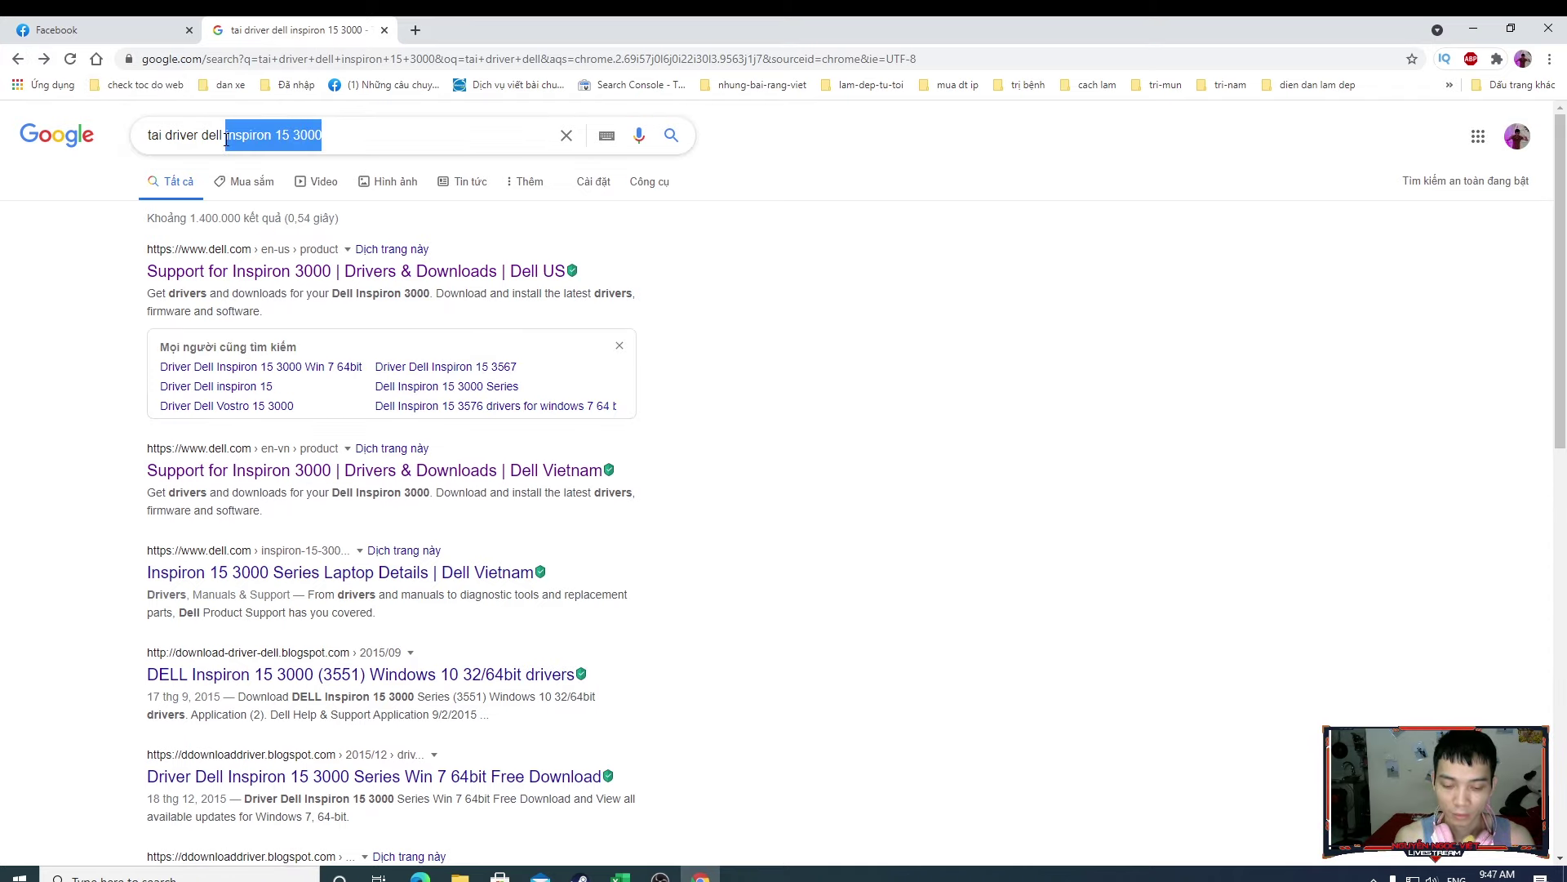
key("BackSpace")
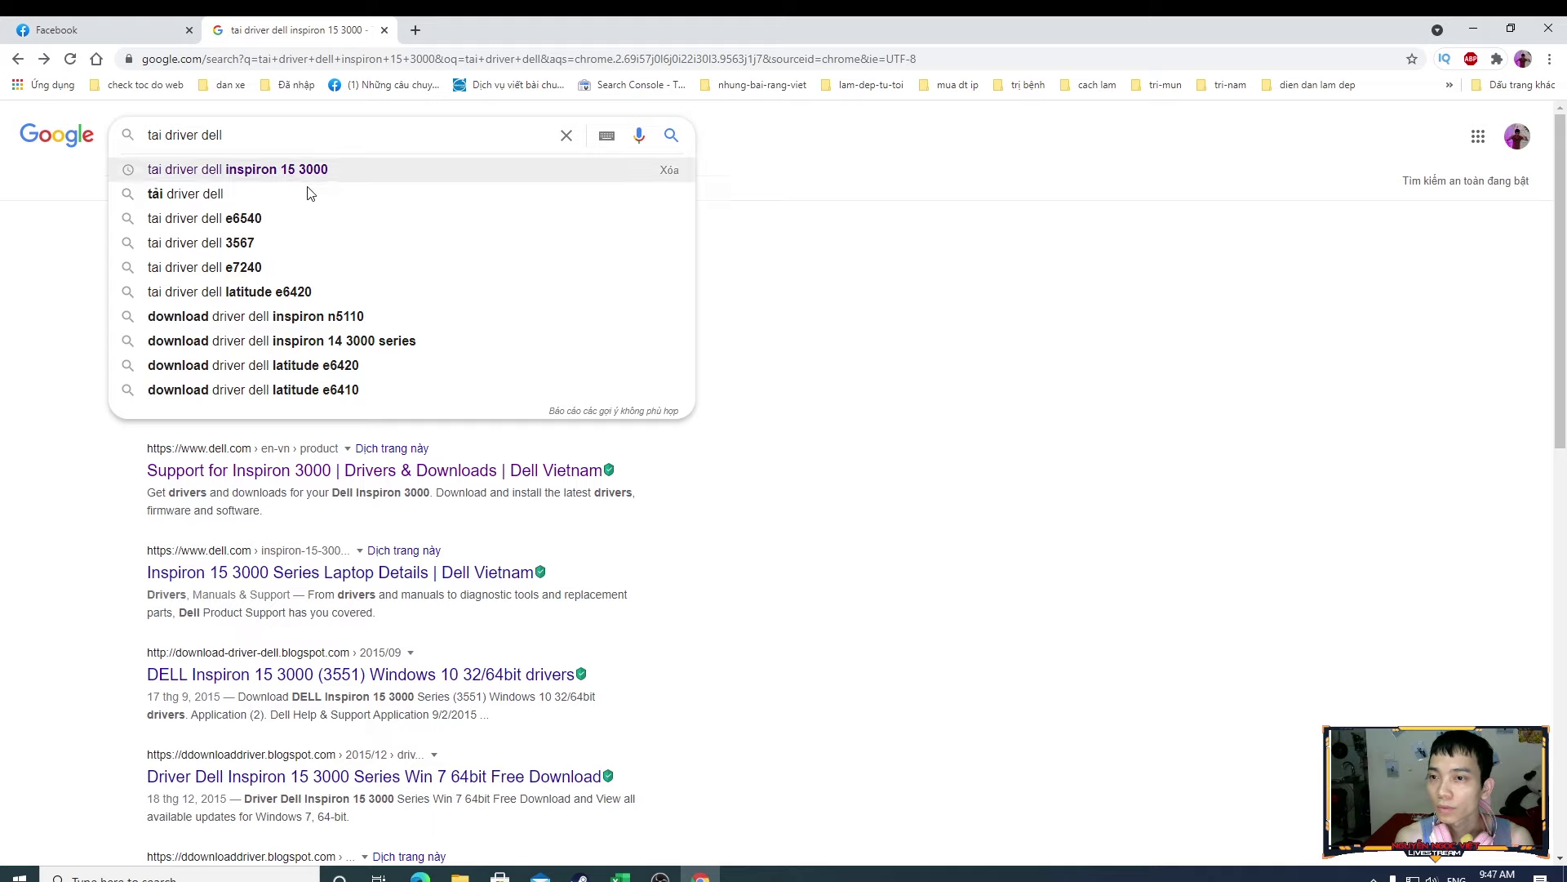
left_click(255, 267)
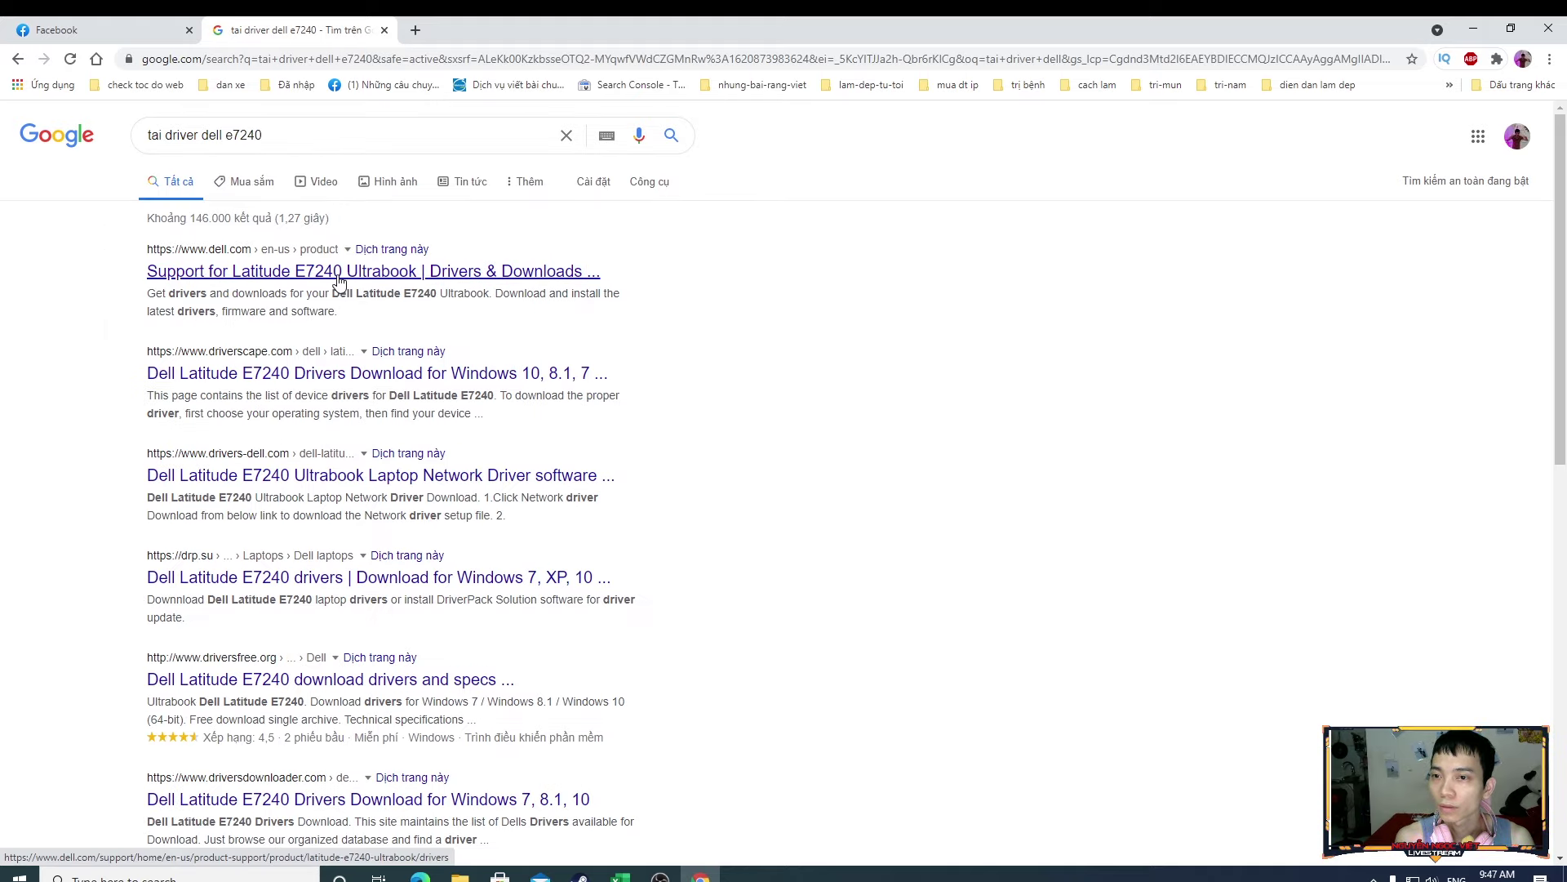
Open Dell's Latitude E7240 Ultrabook support page from the search results and show its list of manually selectable drivers.
left_click(339, 282)
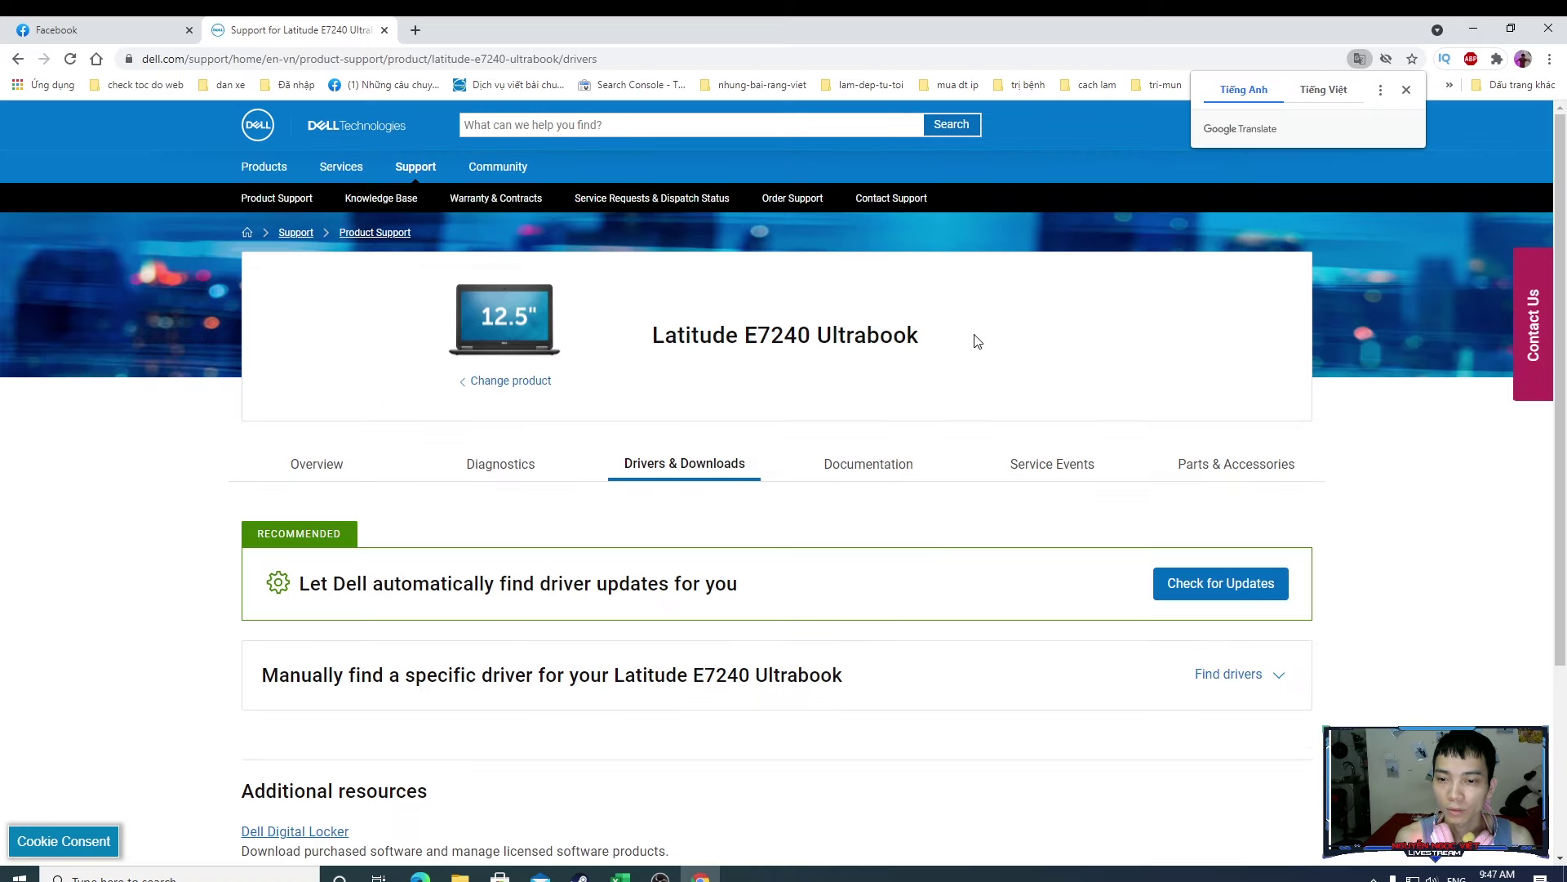
scroll(977, 341, "down", 3)
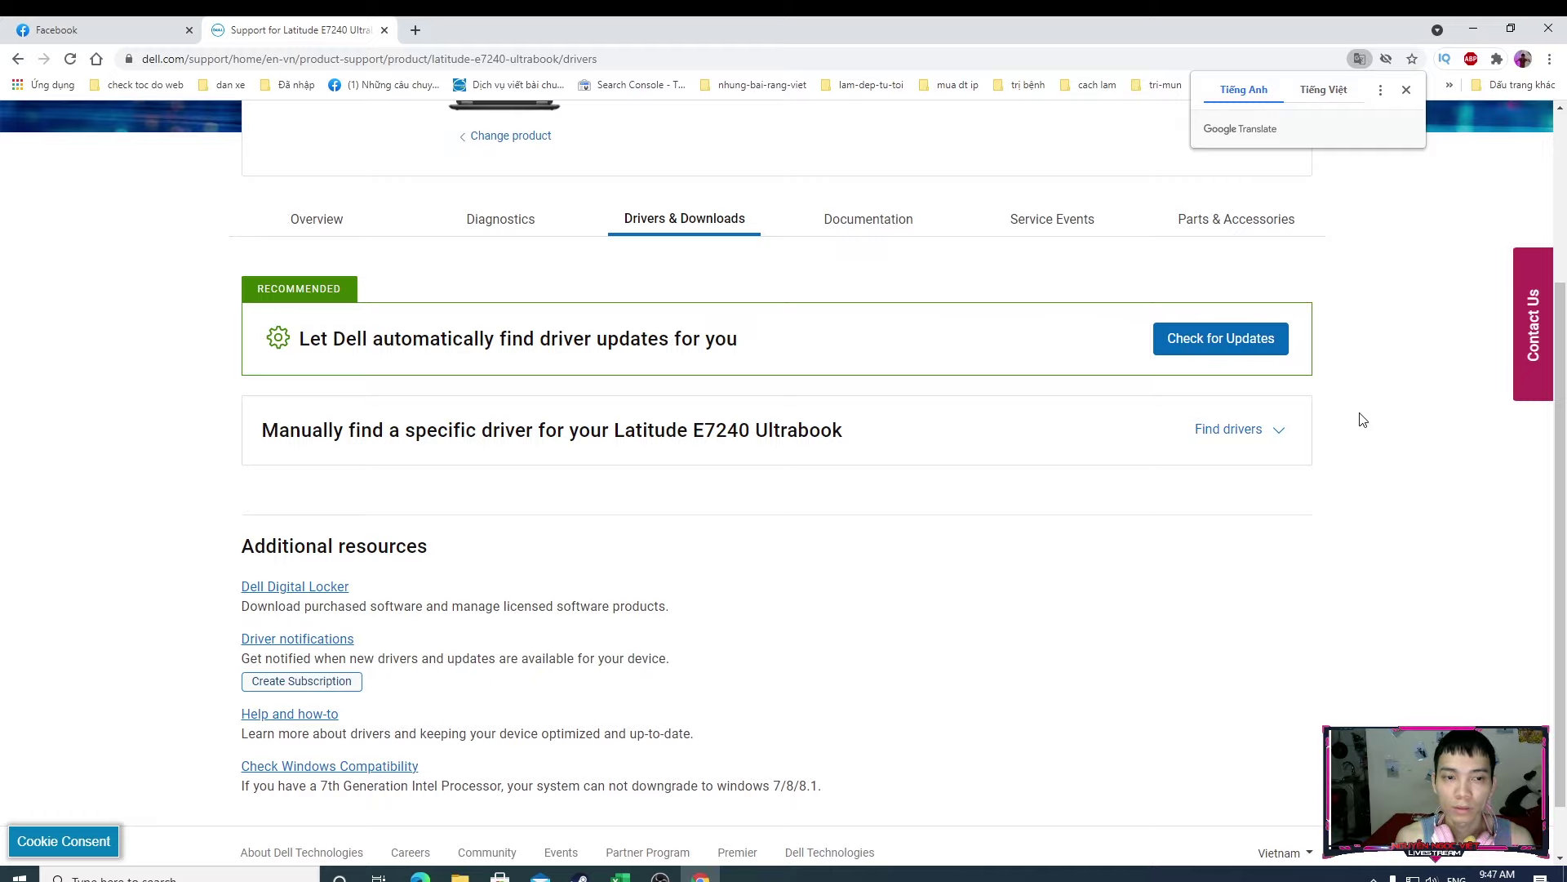
scroll(1363, 420, "down", 1)
left_click(1220, 365)
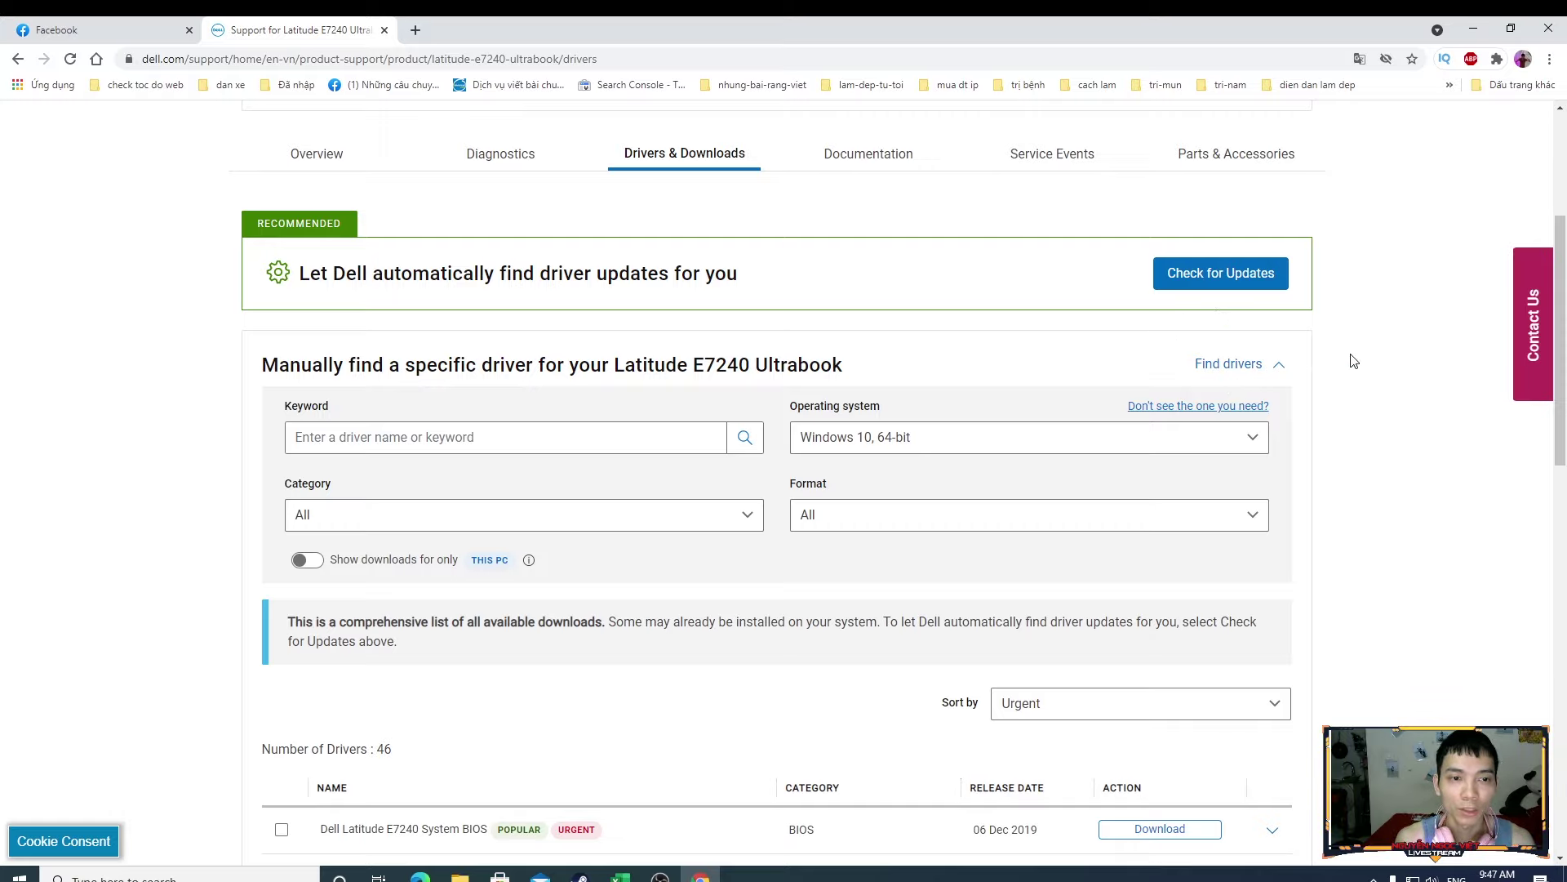
scroll(1343, 371, "down", 2)
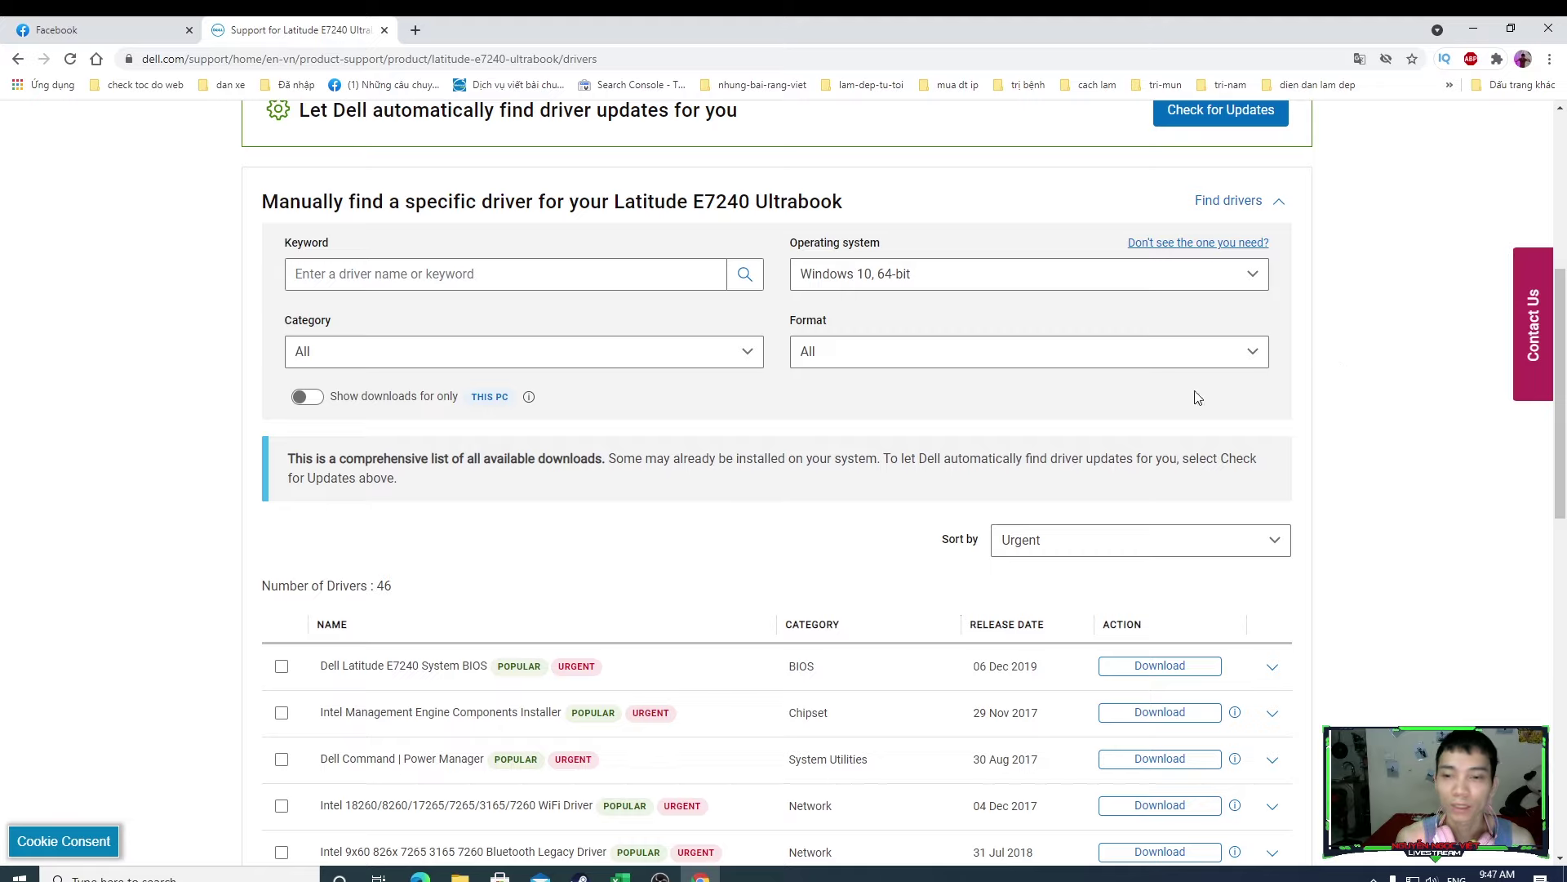
Set the operating system filter to Windows 7, 32-bit and look over the listed drivers.
scroll(1339, 462, "up", 1)
left_click(926, 356)
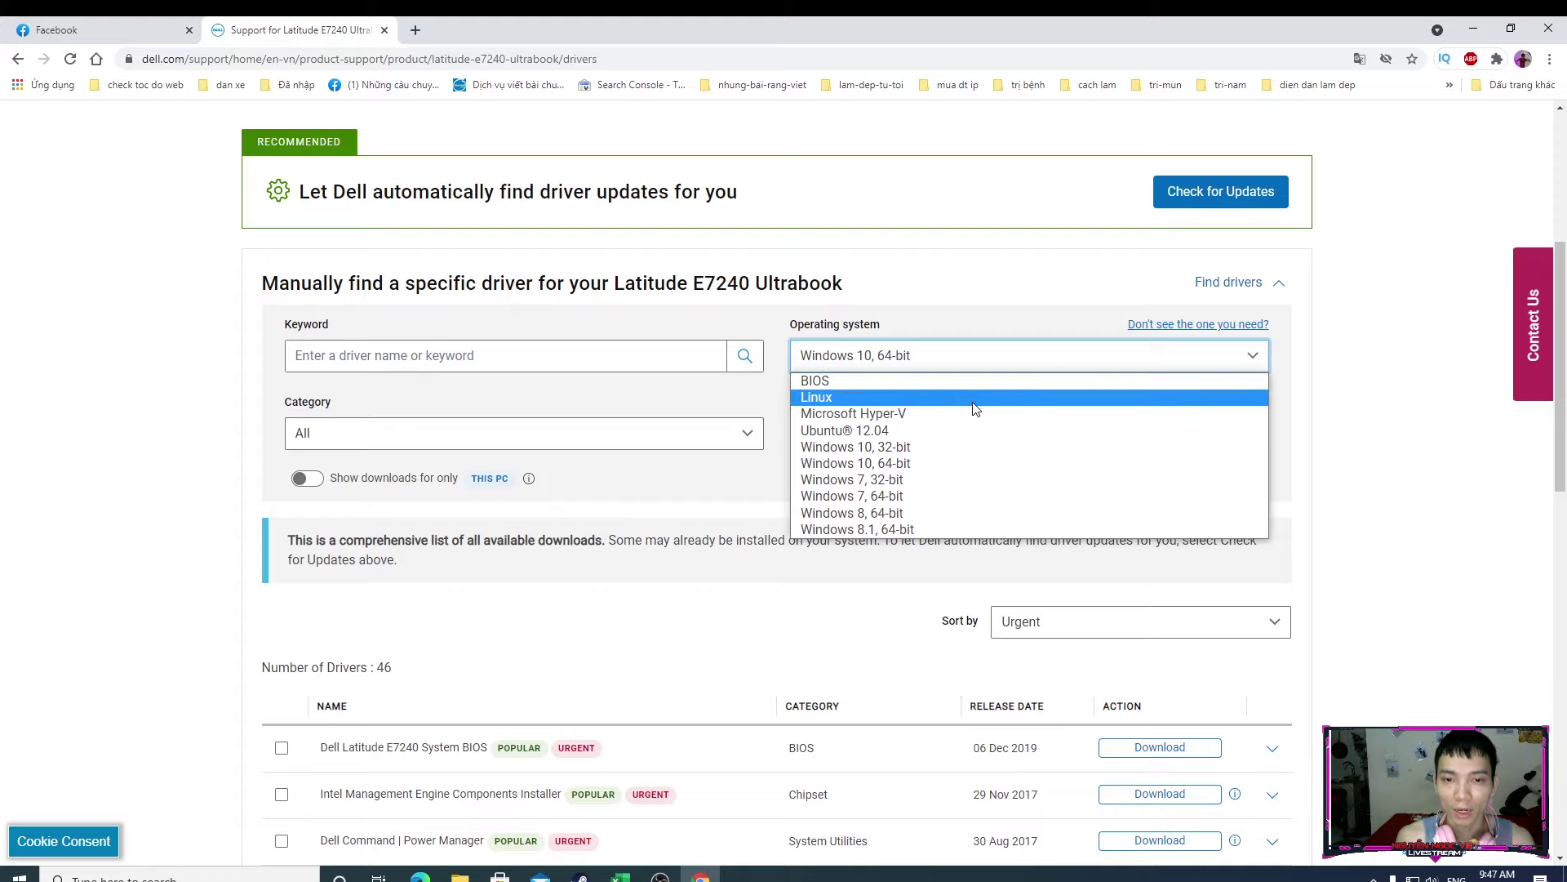
left_click(963, 480)
scroll(972, 474, "down", 3)
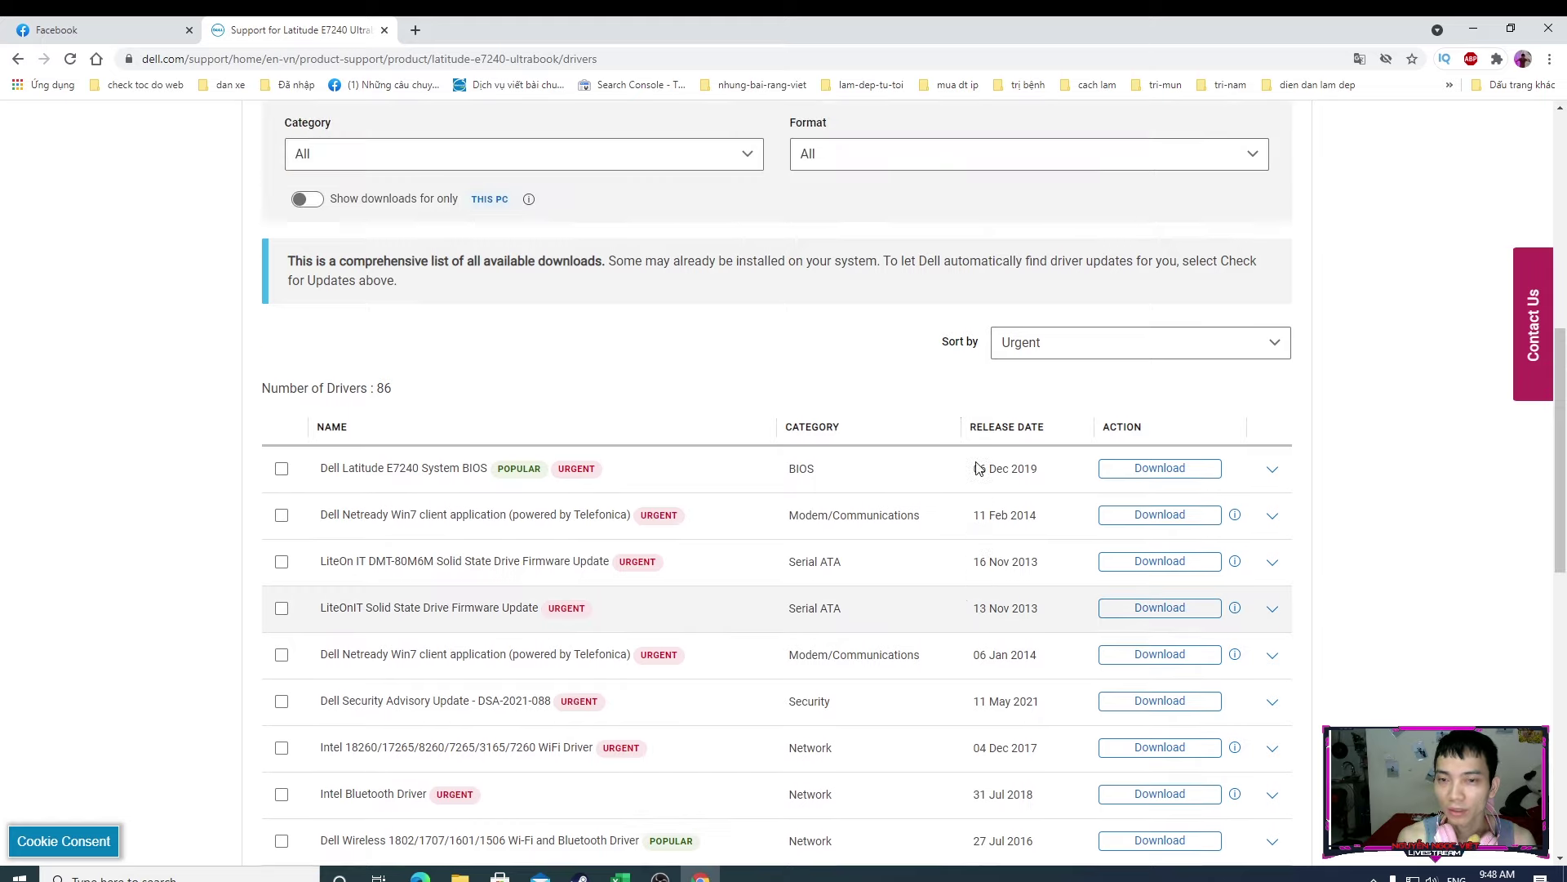
scroll(977, 468, "up", 3)
Set the operating system filter of the Latitude E7240 driver list to Windows 10, 64-bit.
left_click(970, 358)
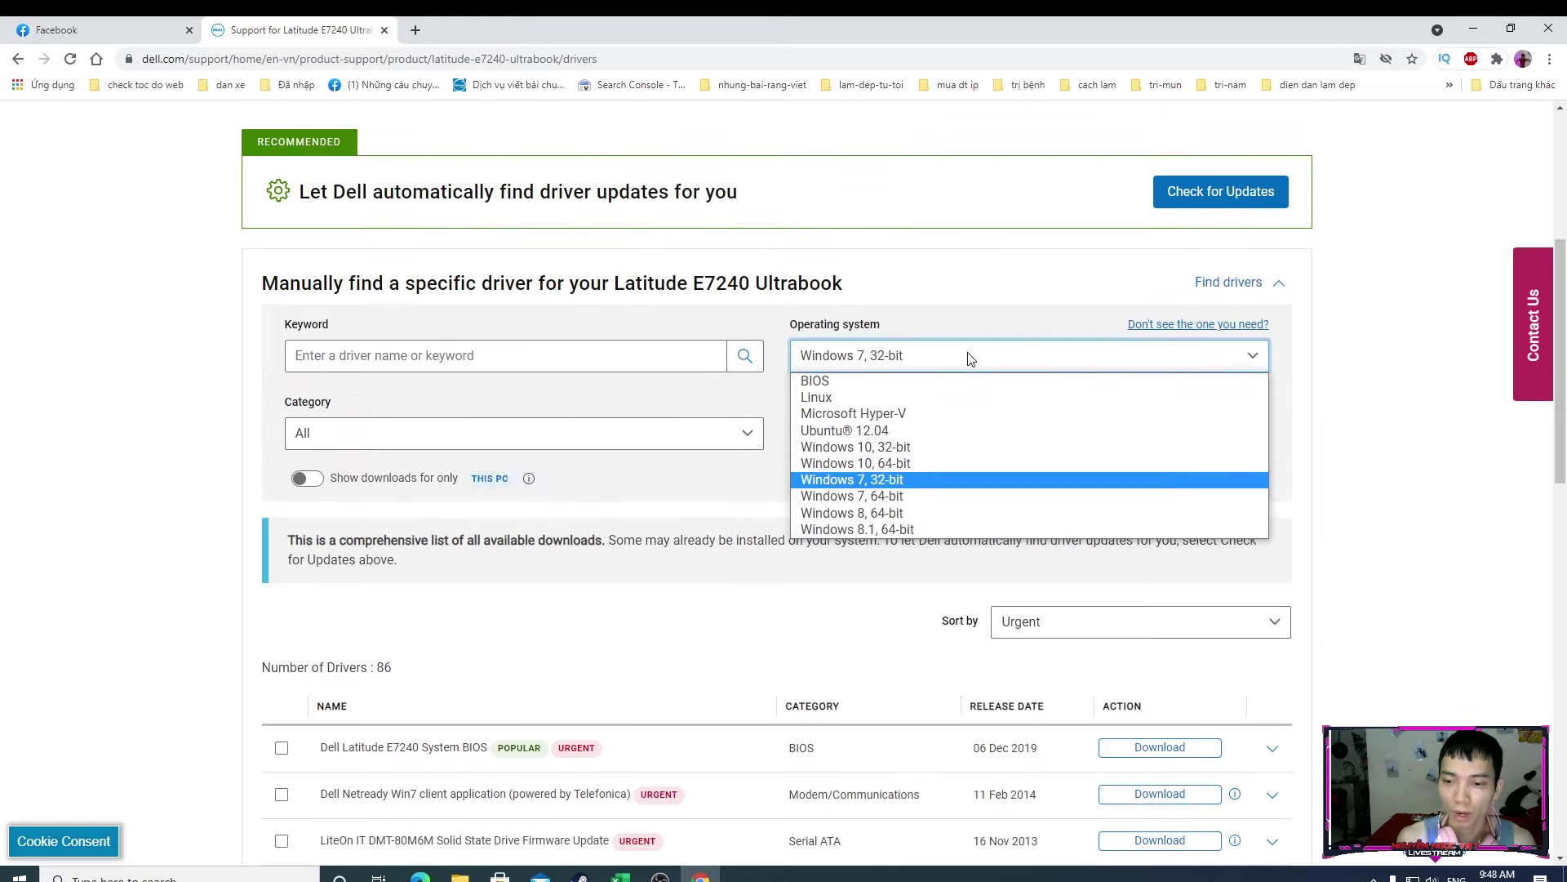
left_click(1378, 586)
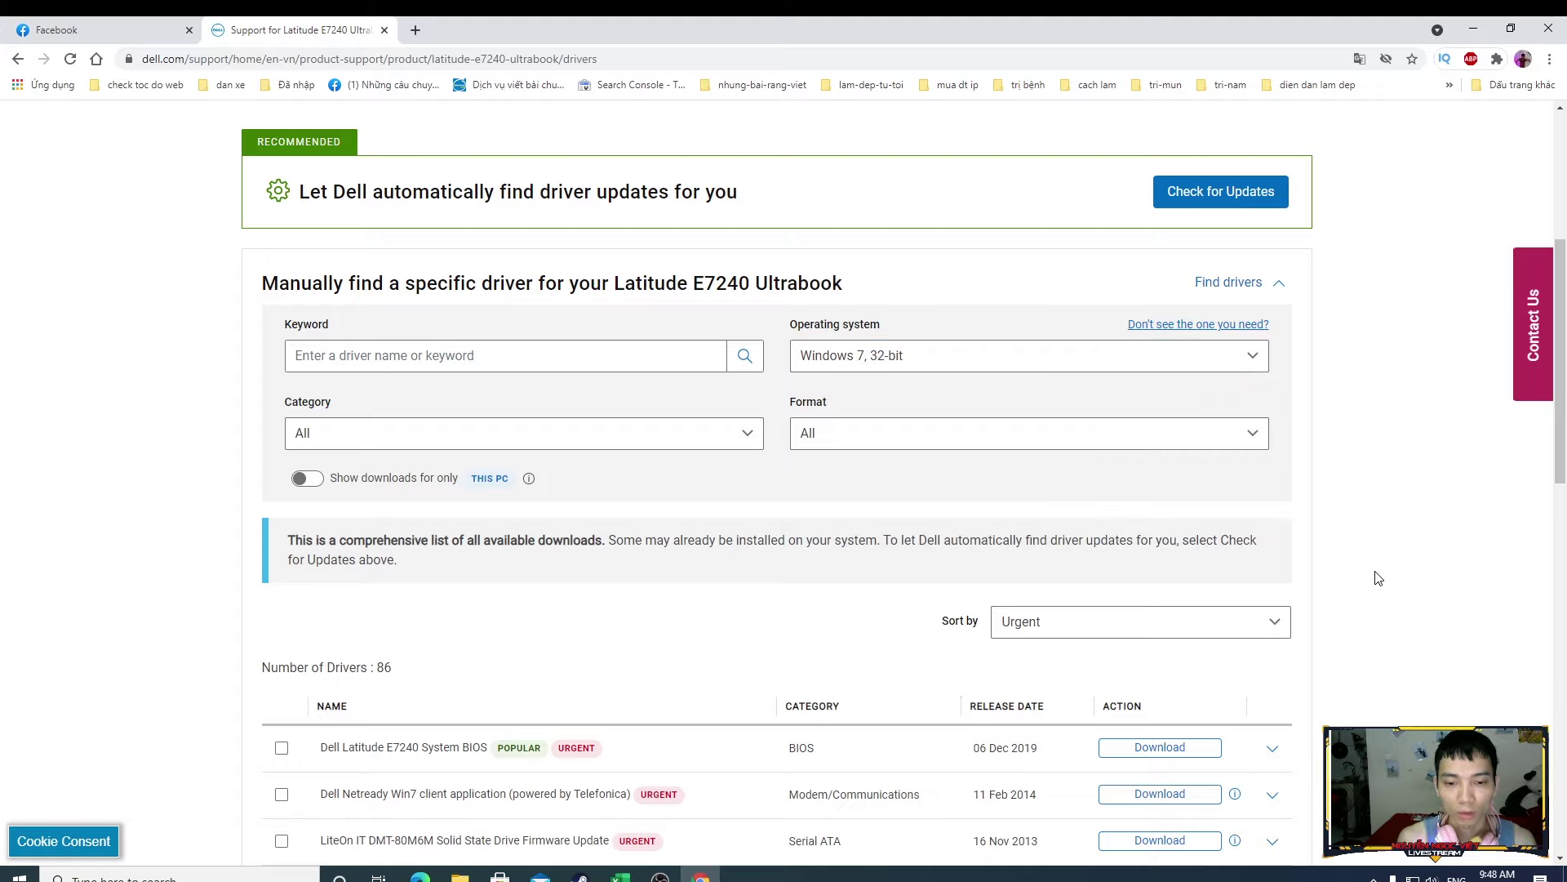
left_click(967, 357)
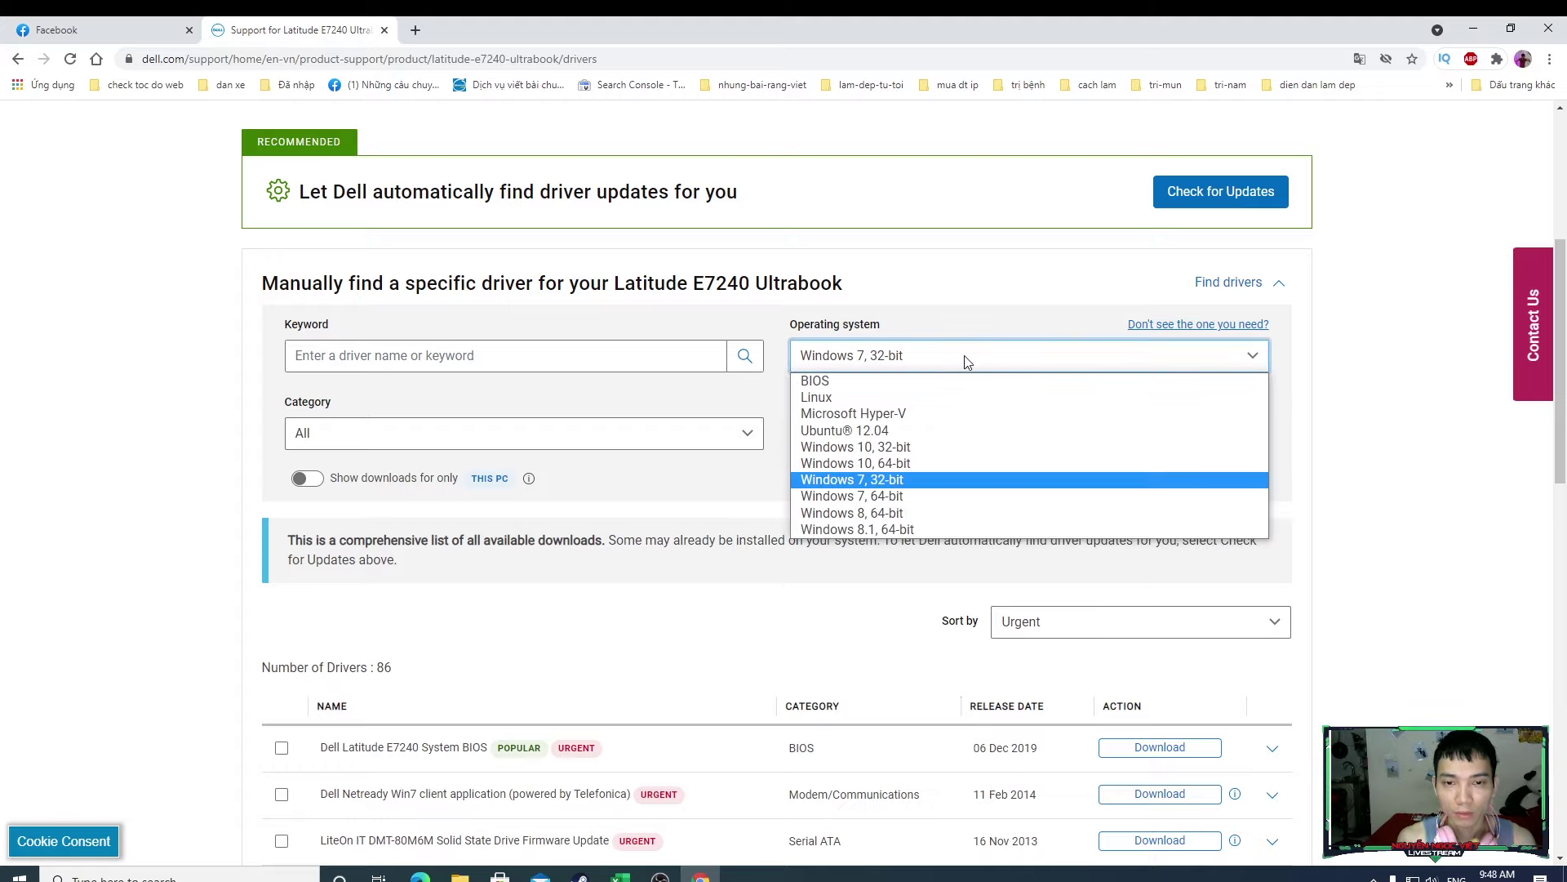
left_click(922, 462)
Look through the full Latitude E7240 driver list and filter it to the Network category.
scroll(759, 434, "up", 1)
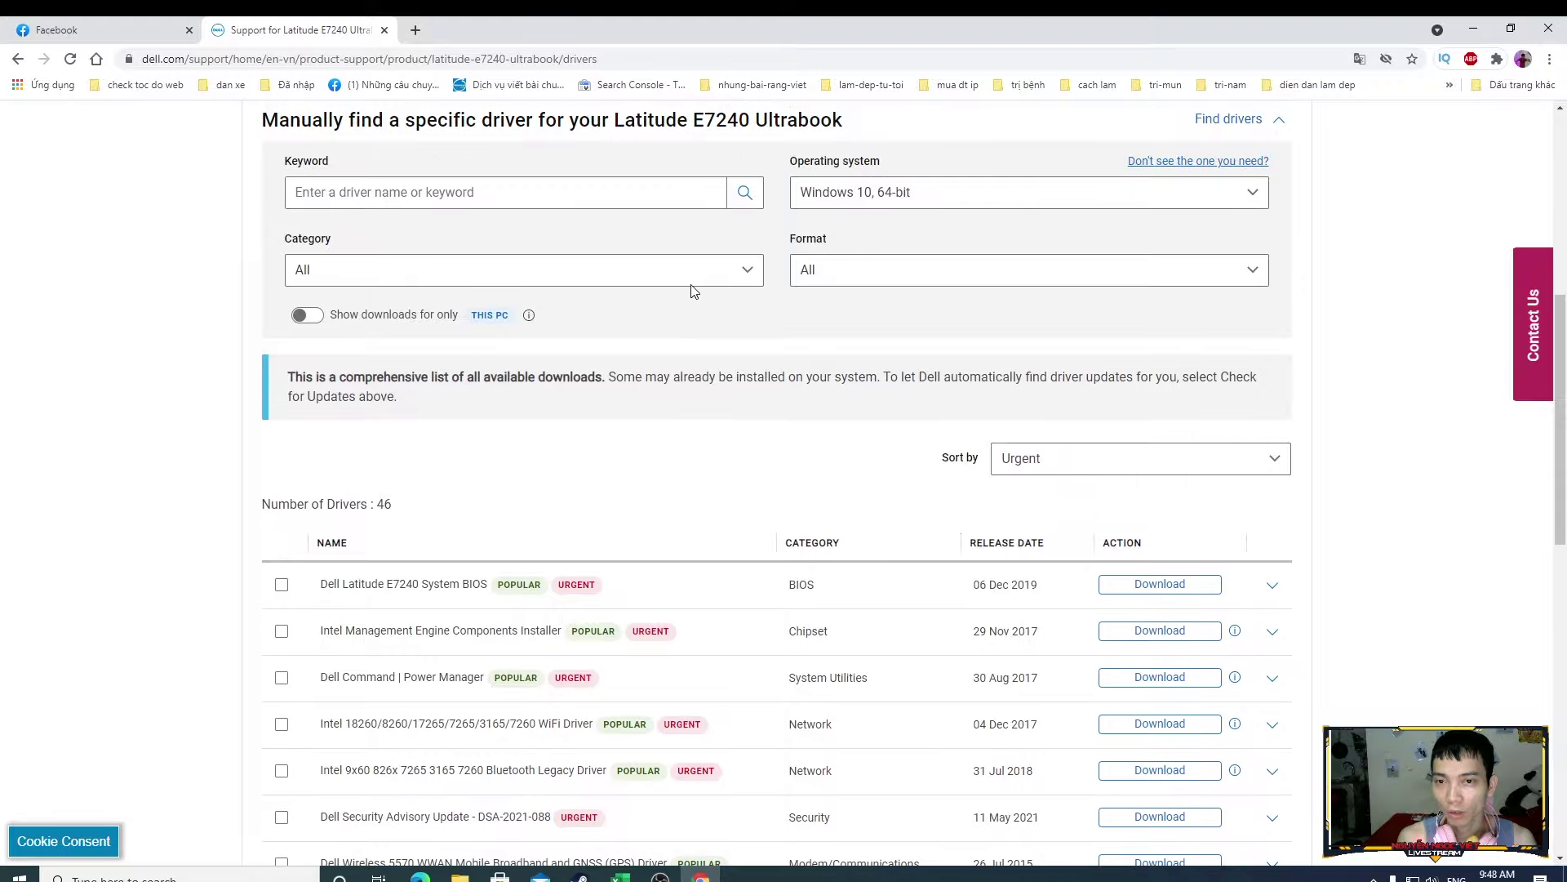
left_click(692, 275)
scroll(849, 531, "down", 4)
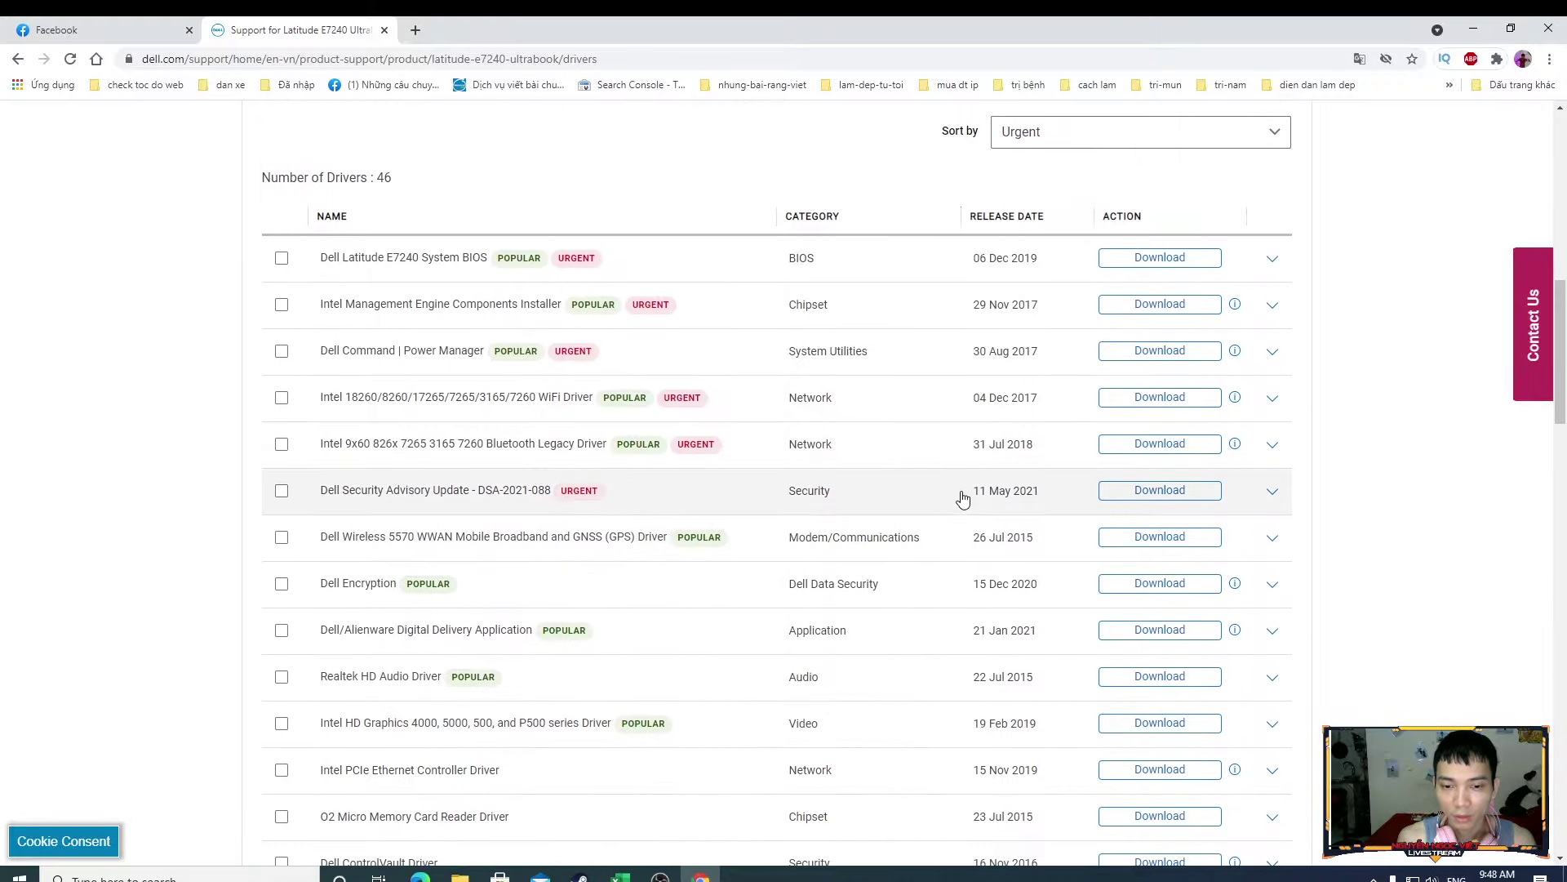
scroll(817, 433, "down", 5)
scroll(849, 425, "up", 4)
scroll(846, 455, "up", 5)
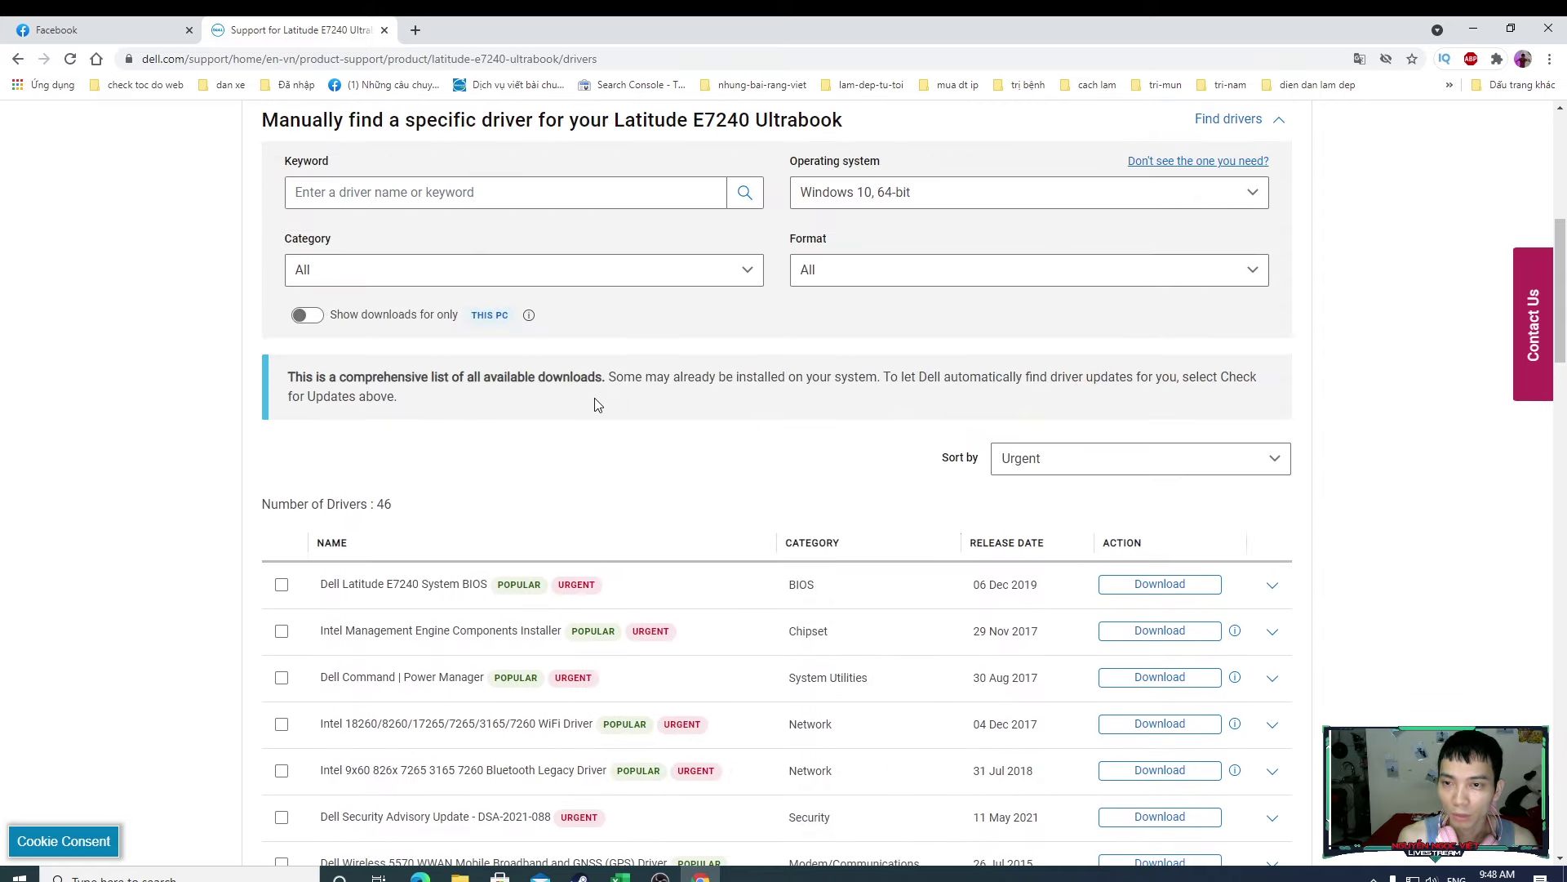
left_click(610, 273)
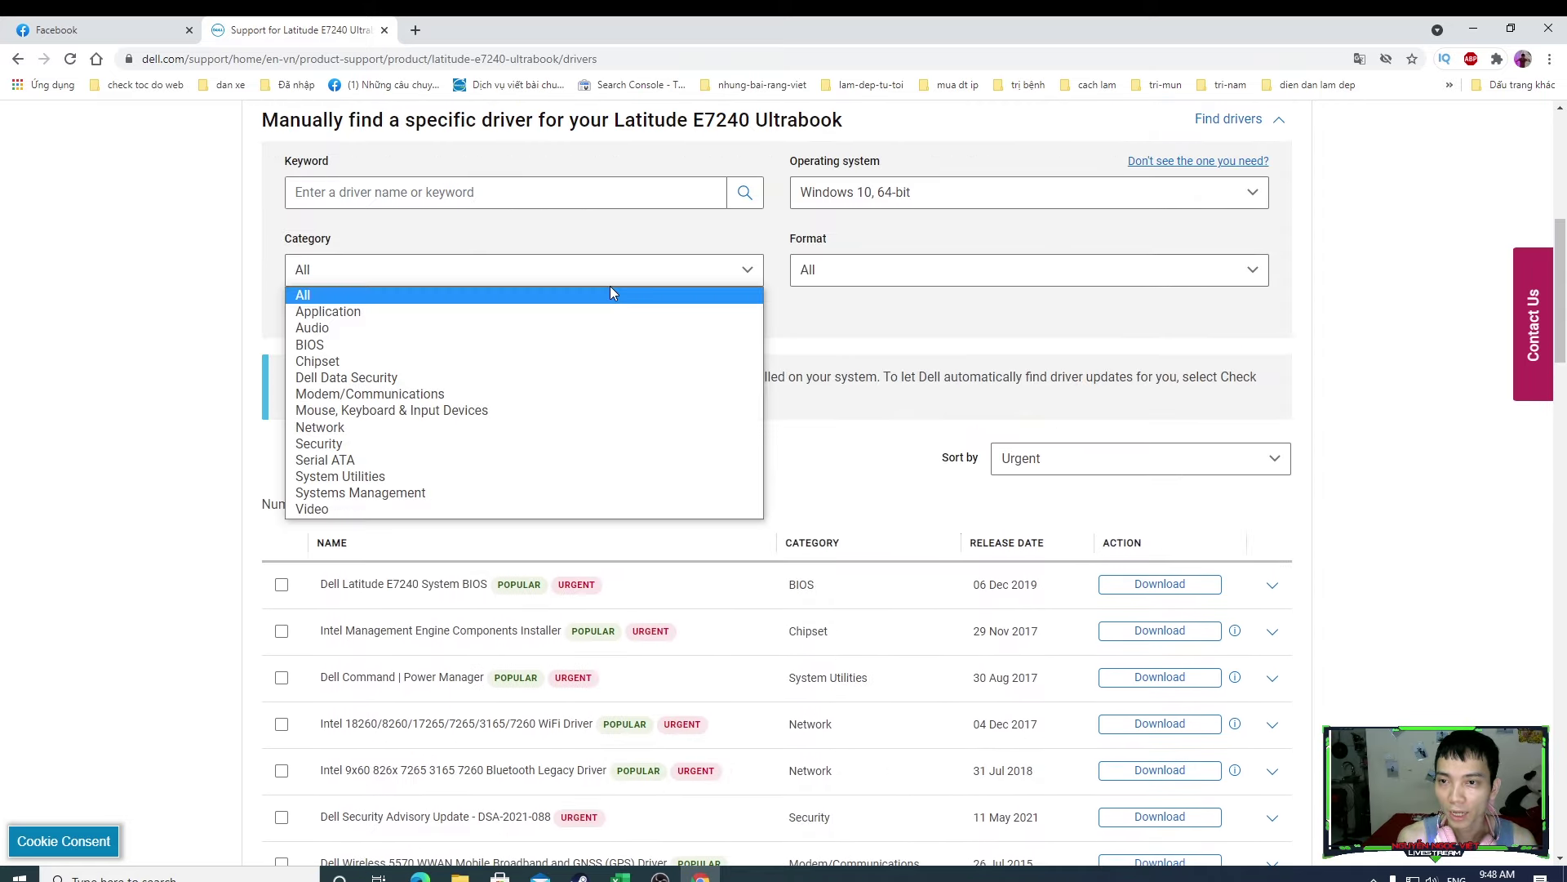
left_click(472, 429)
scroll(1098, 494, "down", 2)
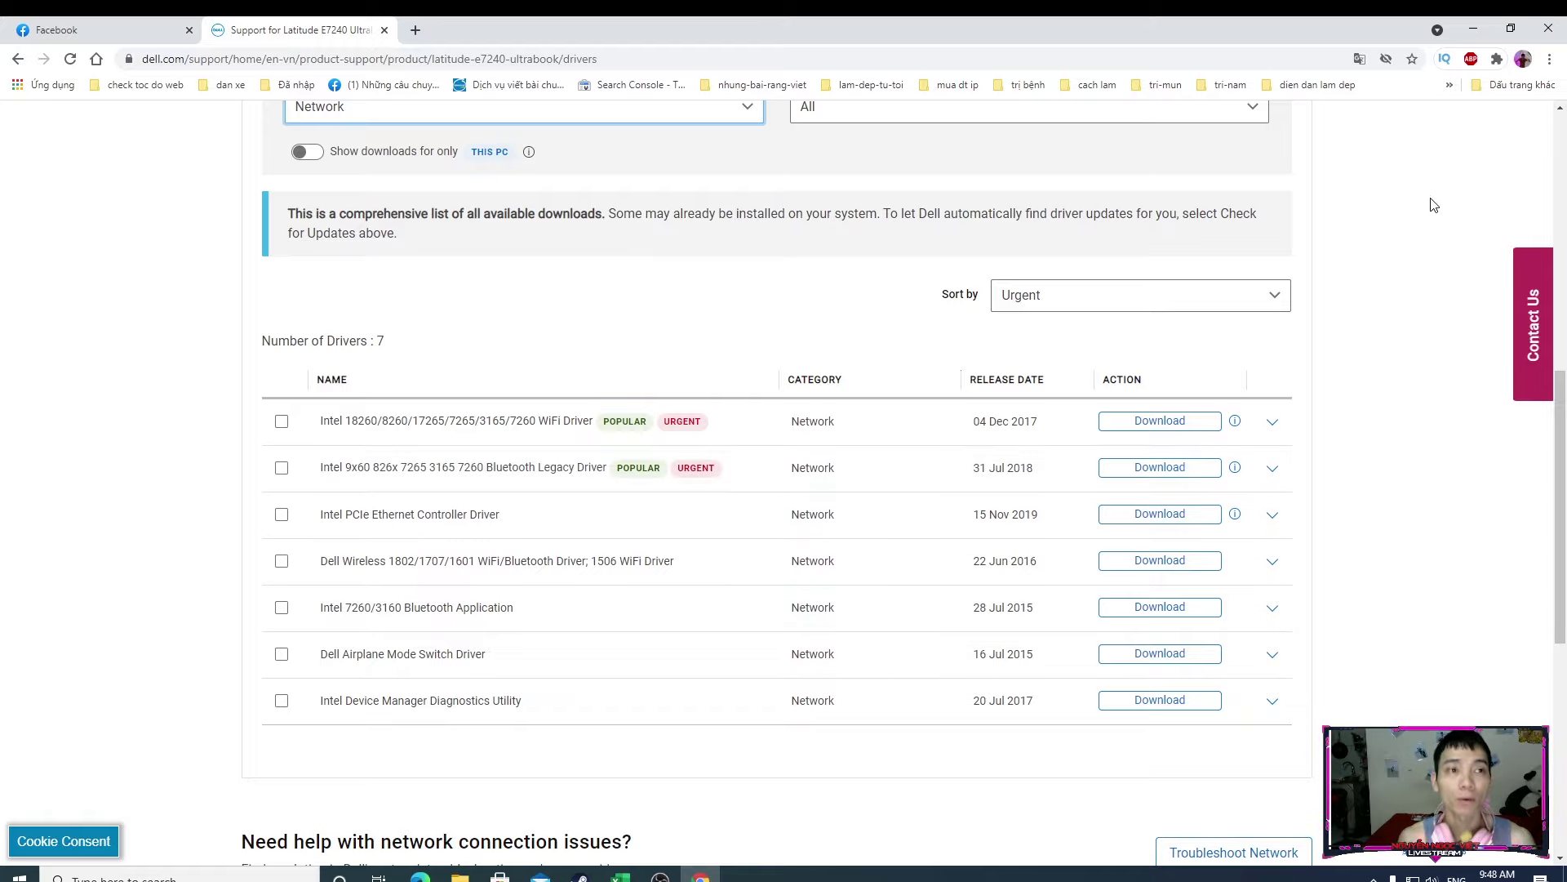
Minimize the browser, search Windows for "chec" to view the Windows Update settings, and close them.
left_click(1477, 36)
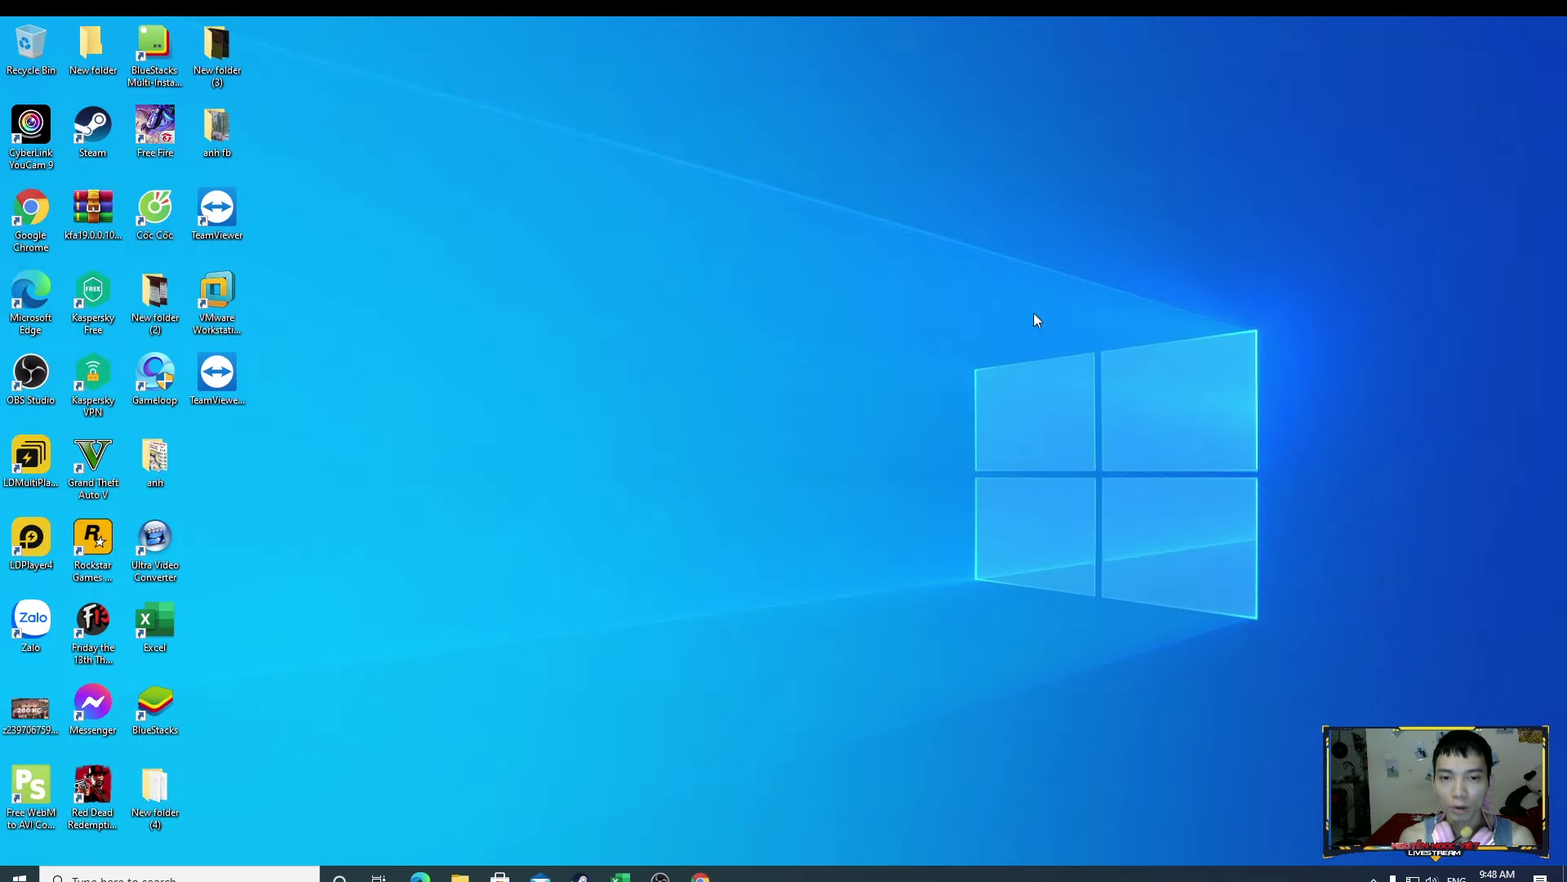
left_click(19, 874)
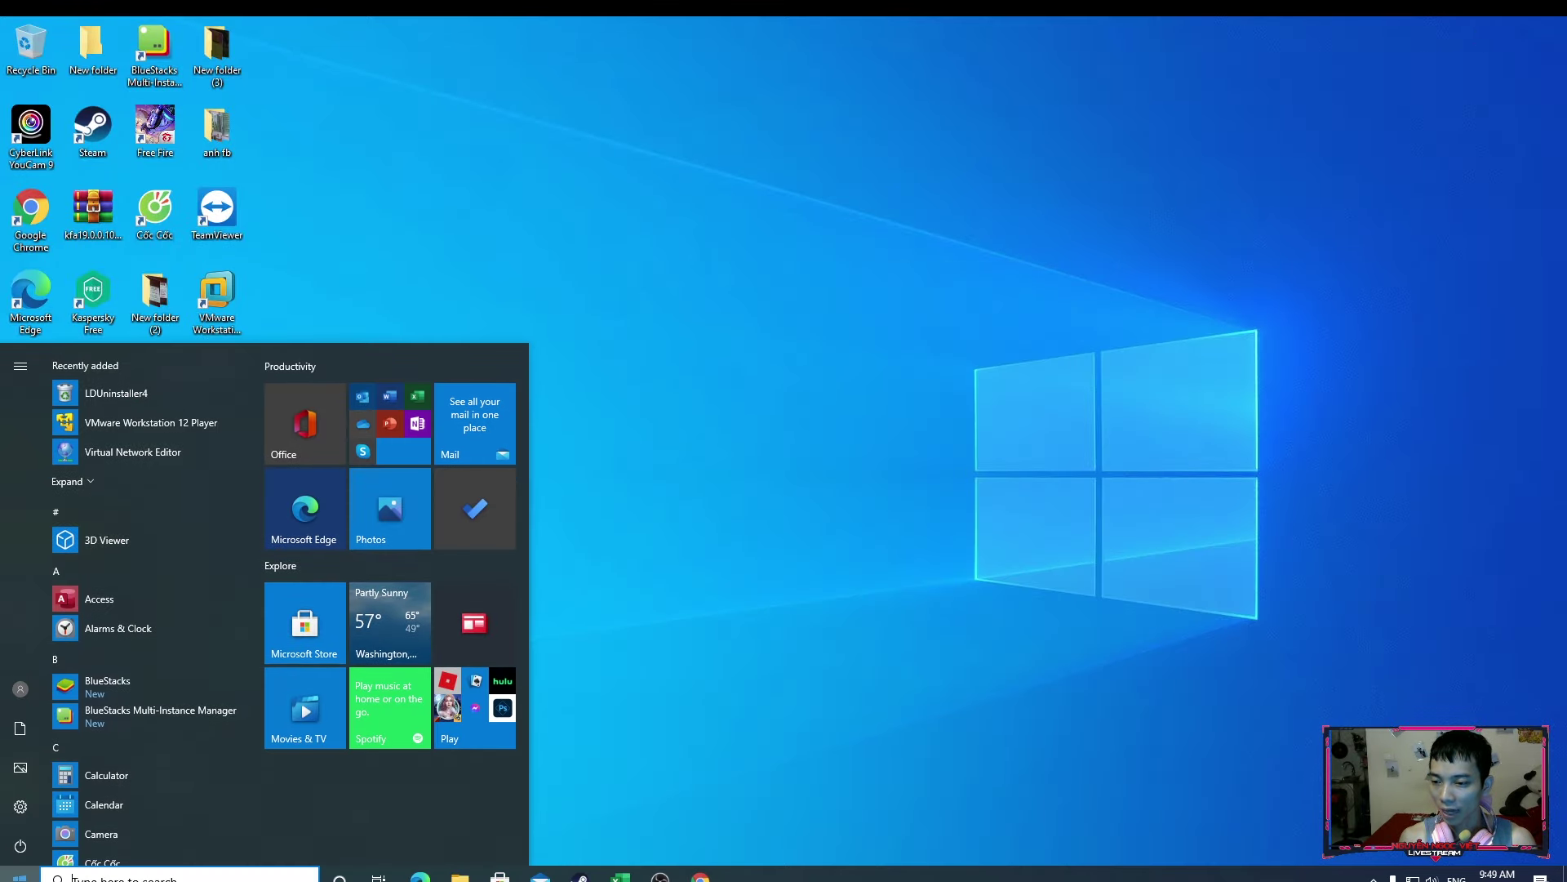
type("chec")
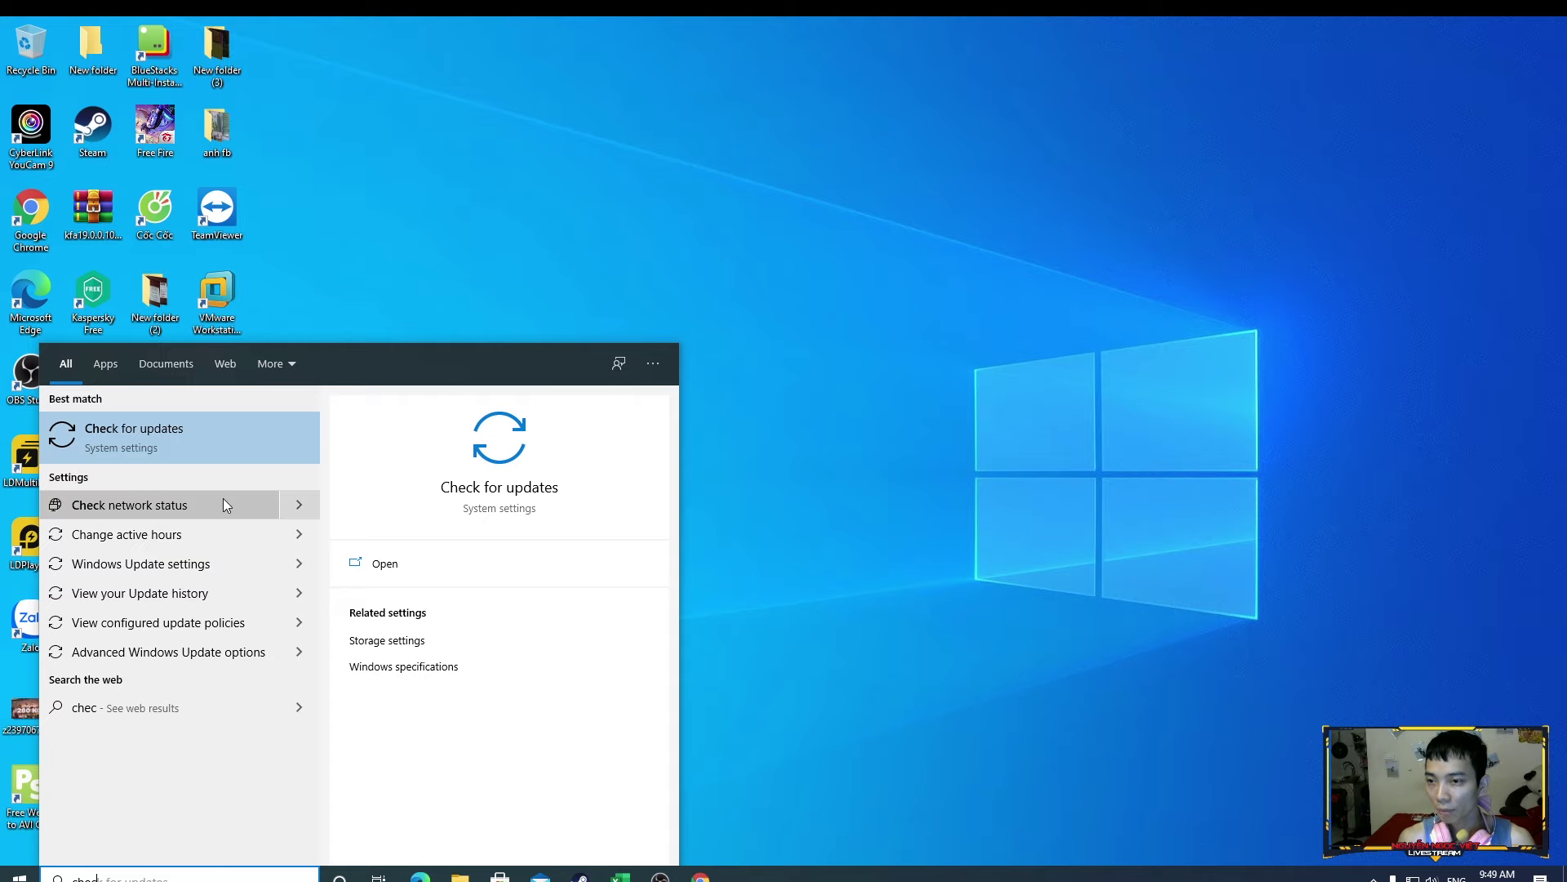
left_click(199, 446)
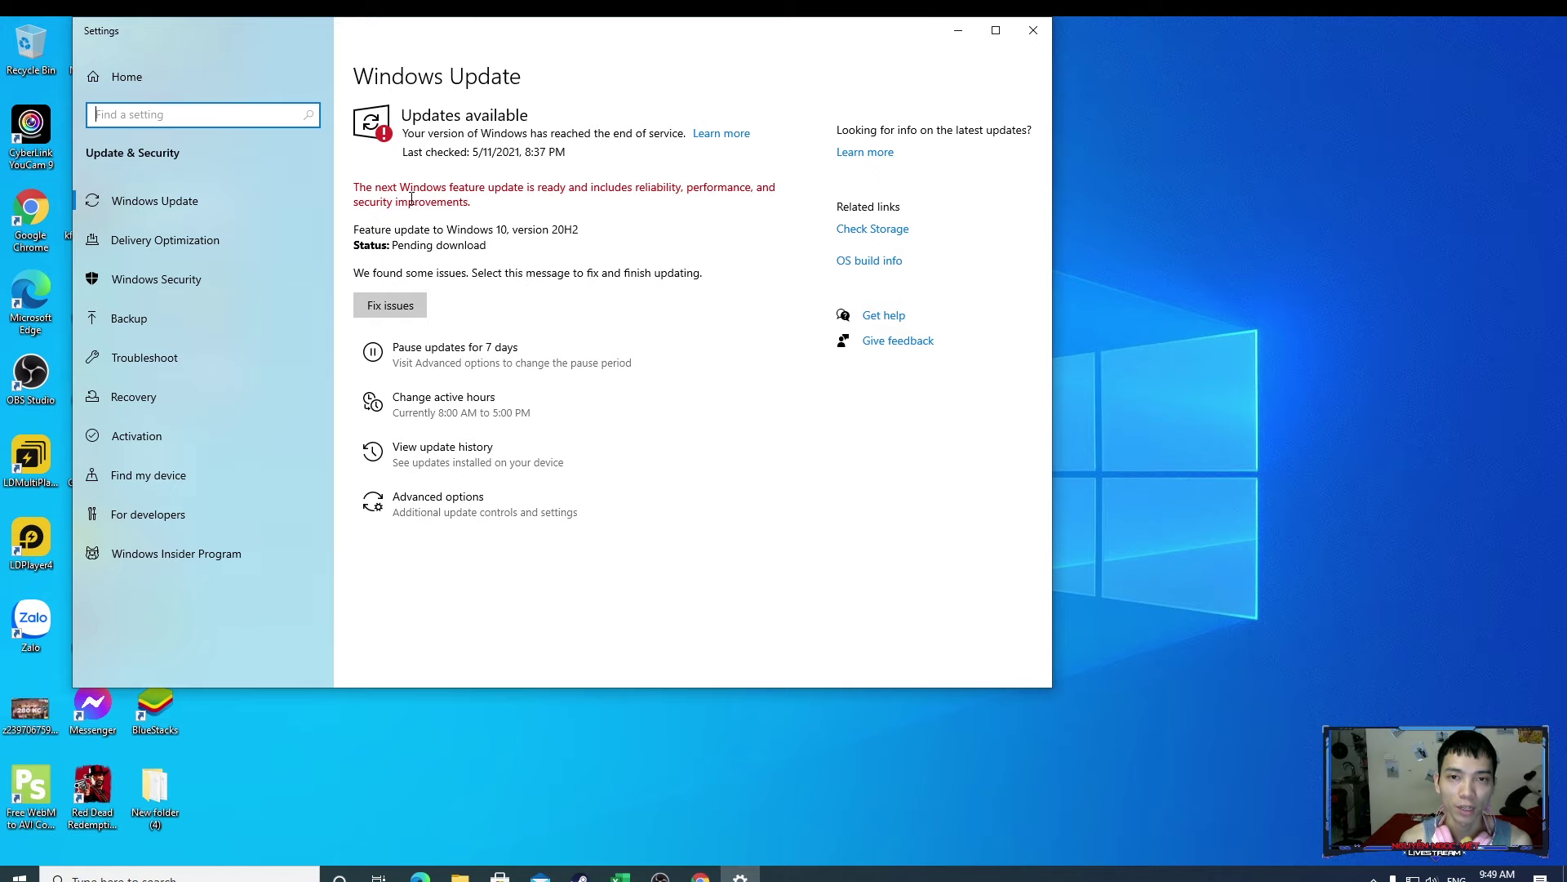
left_click(1034, 31)
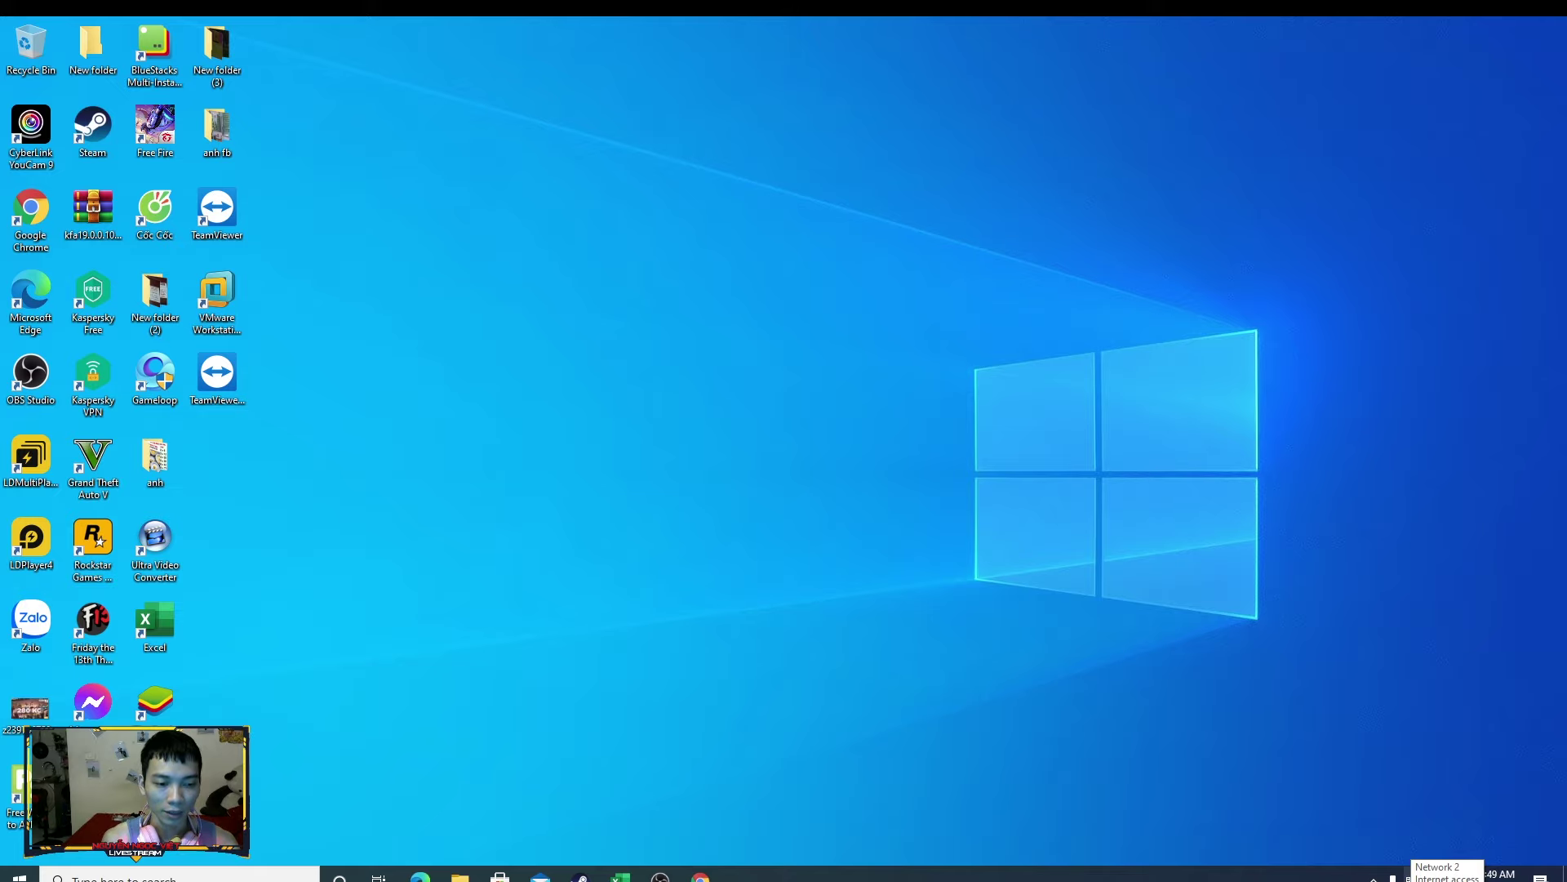
Disable the Realtek Ethernet adapter through the Ethernet adapter options and close the network windows.
right_click(1407, 875)
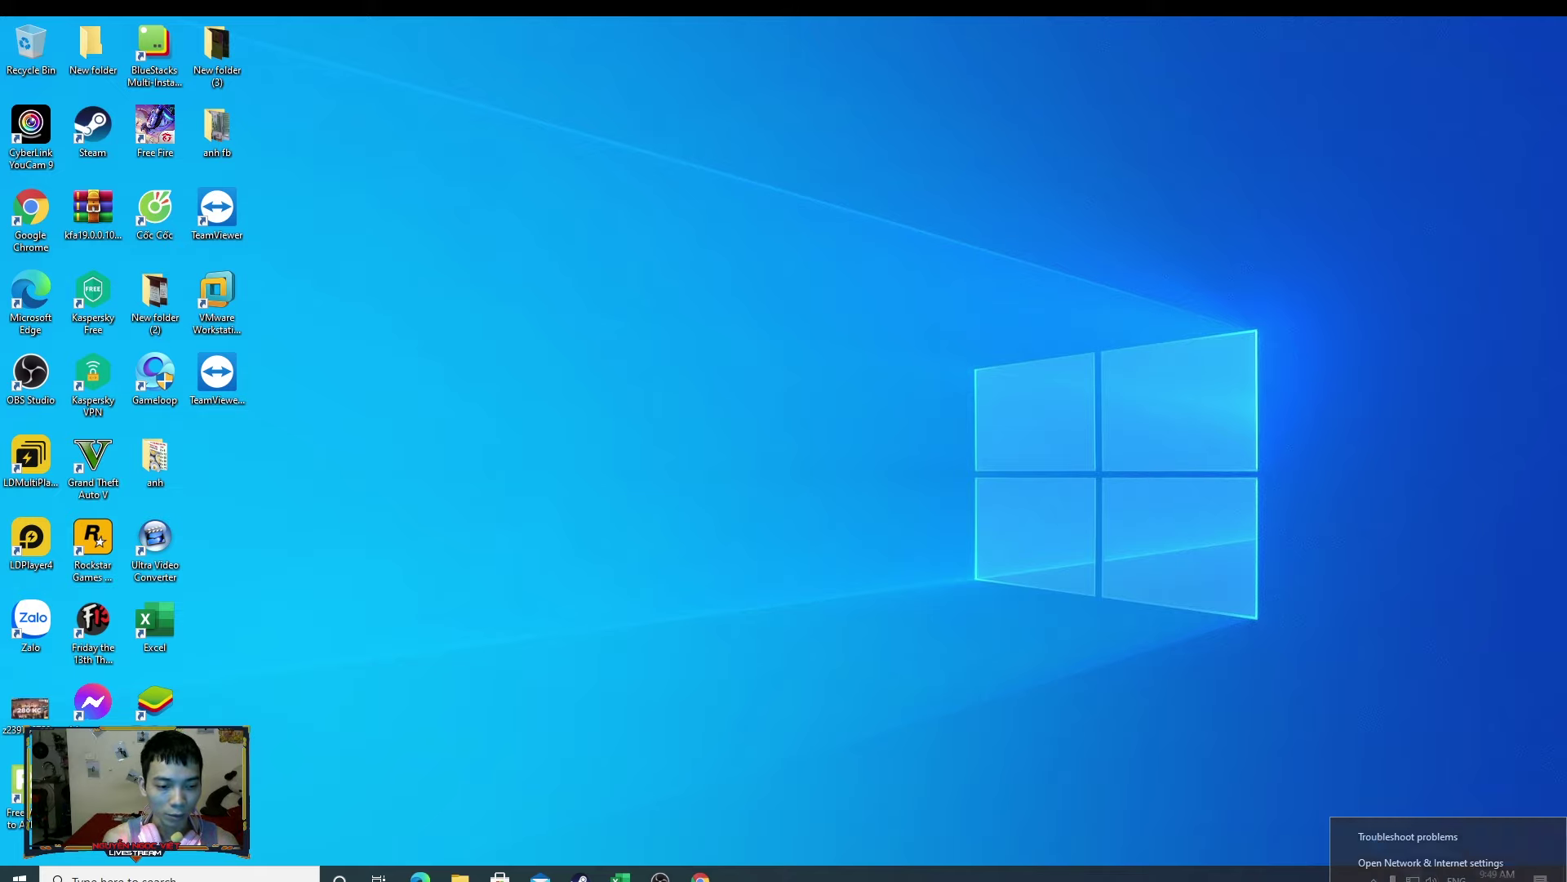
left_click(1428, 863)
left_click(131, 240)
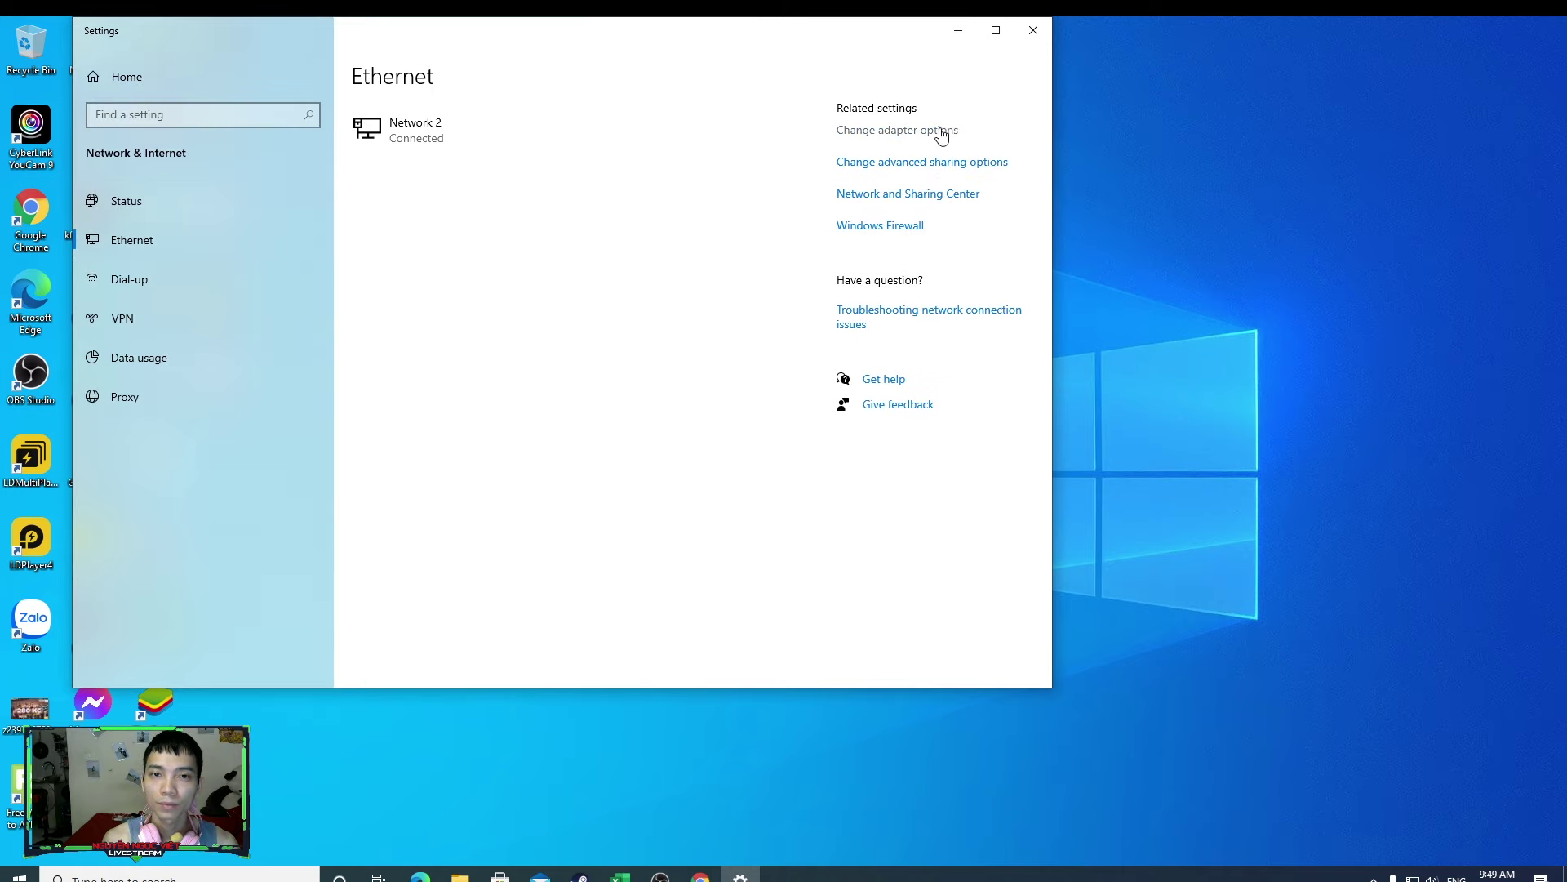
left_click(940, 132)
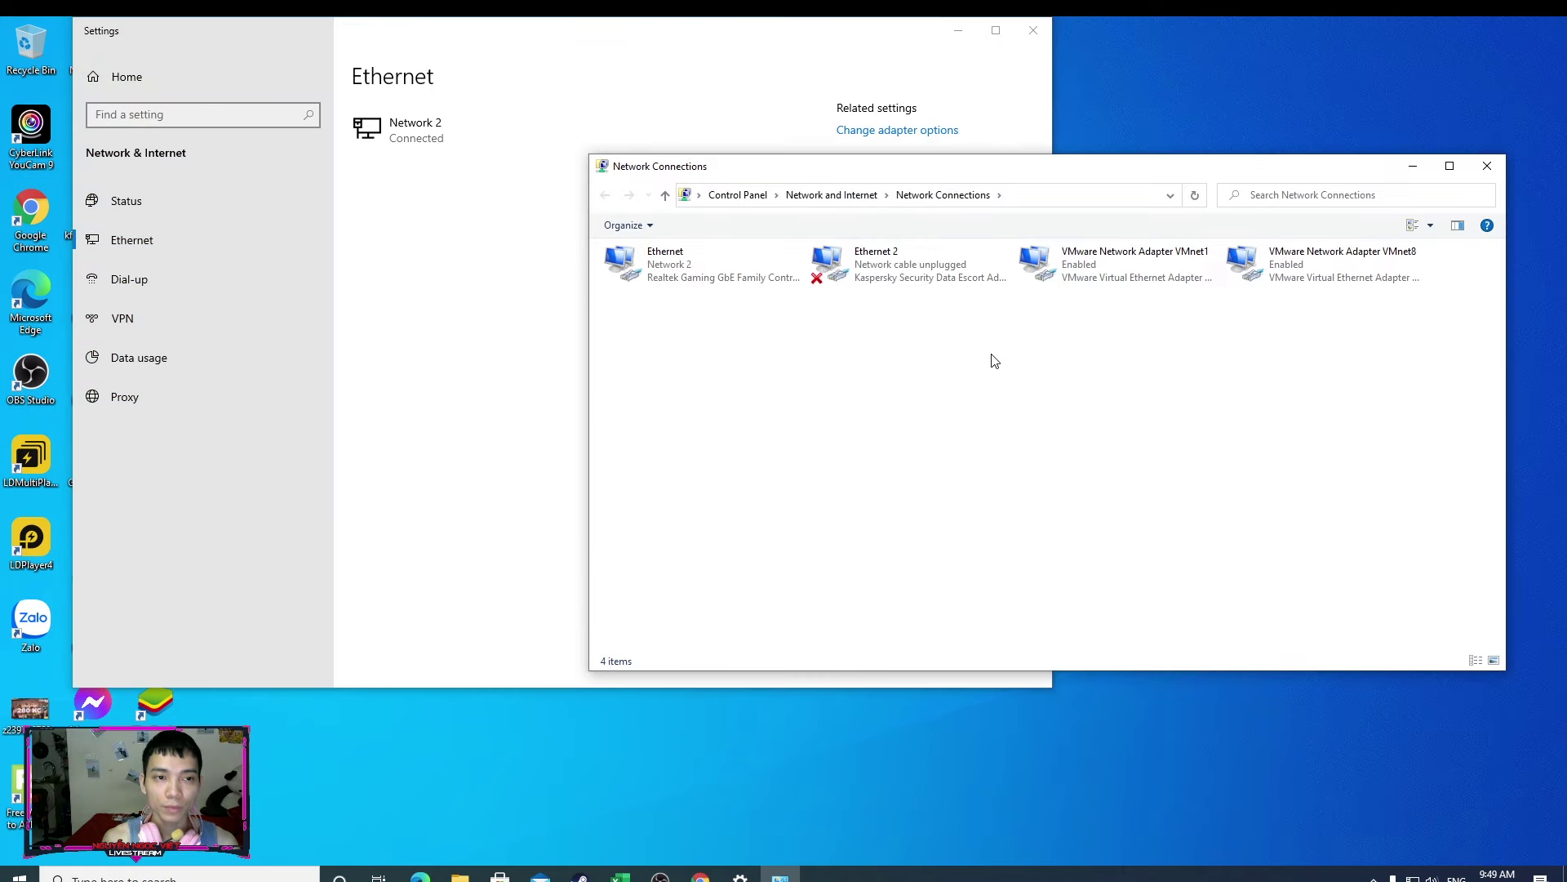
right_click(626, 259)
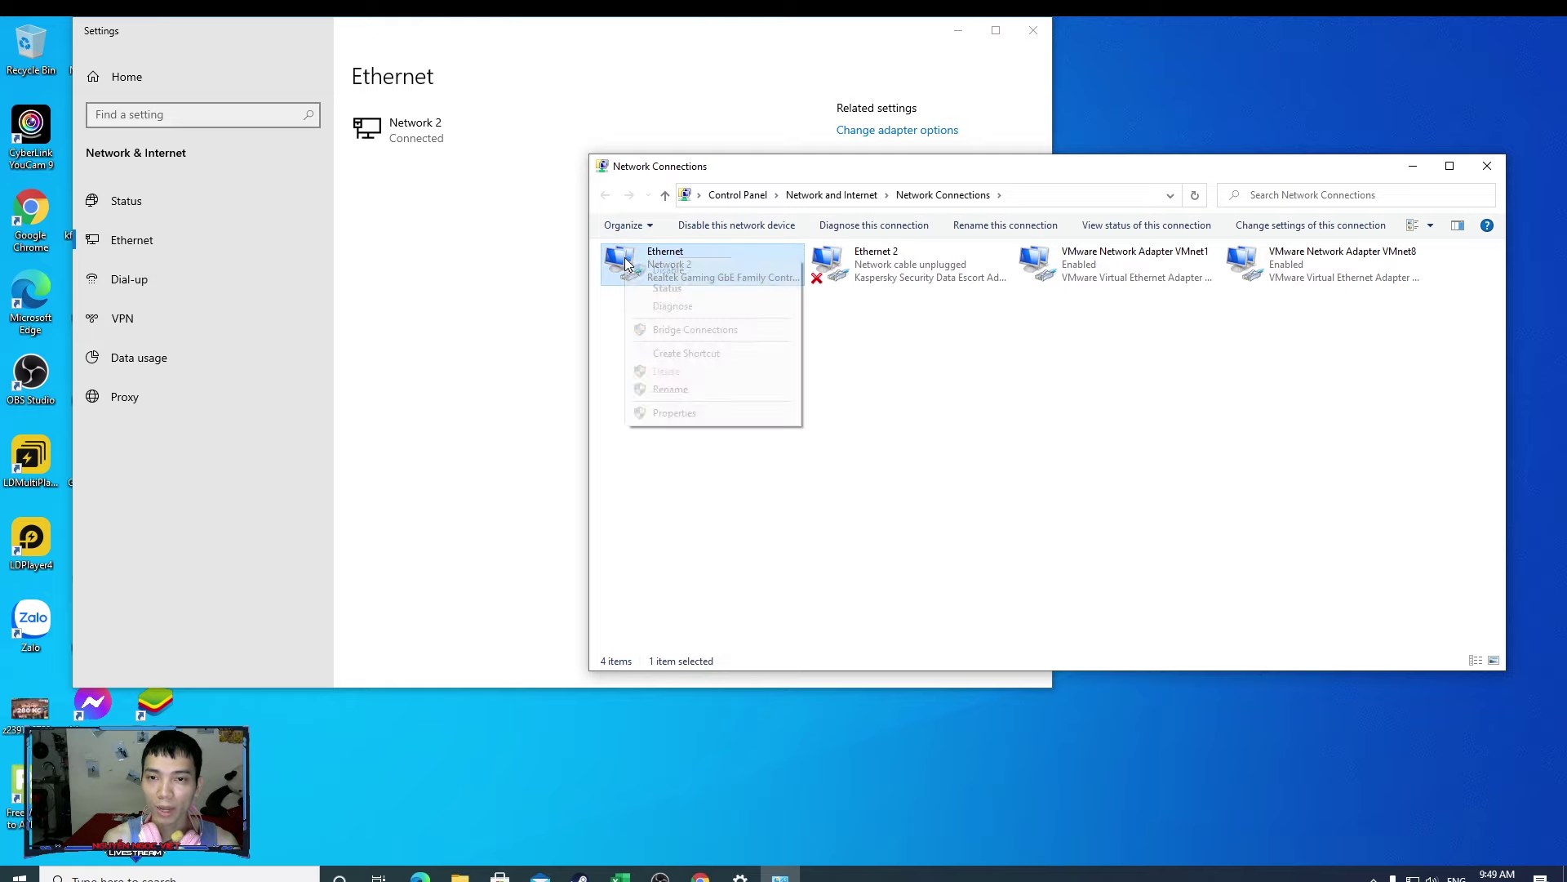
left_click(668, 270)
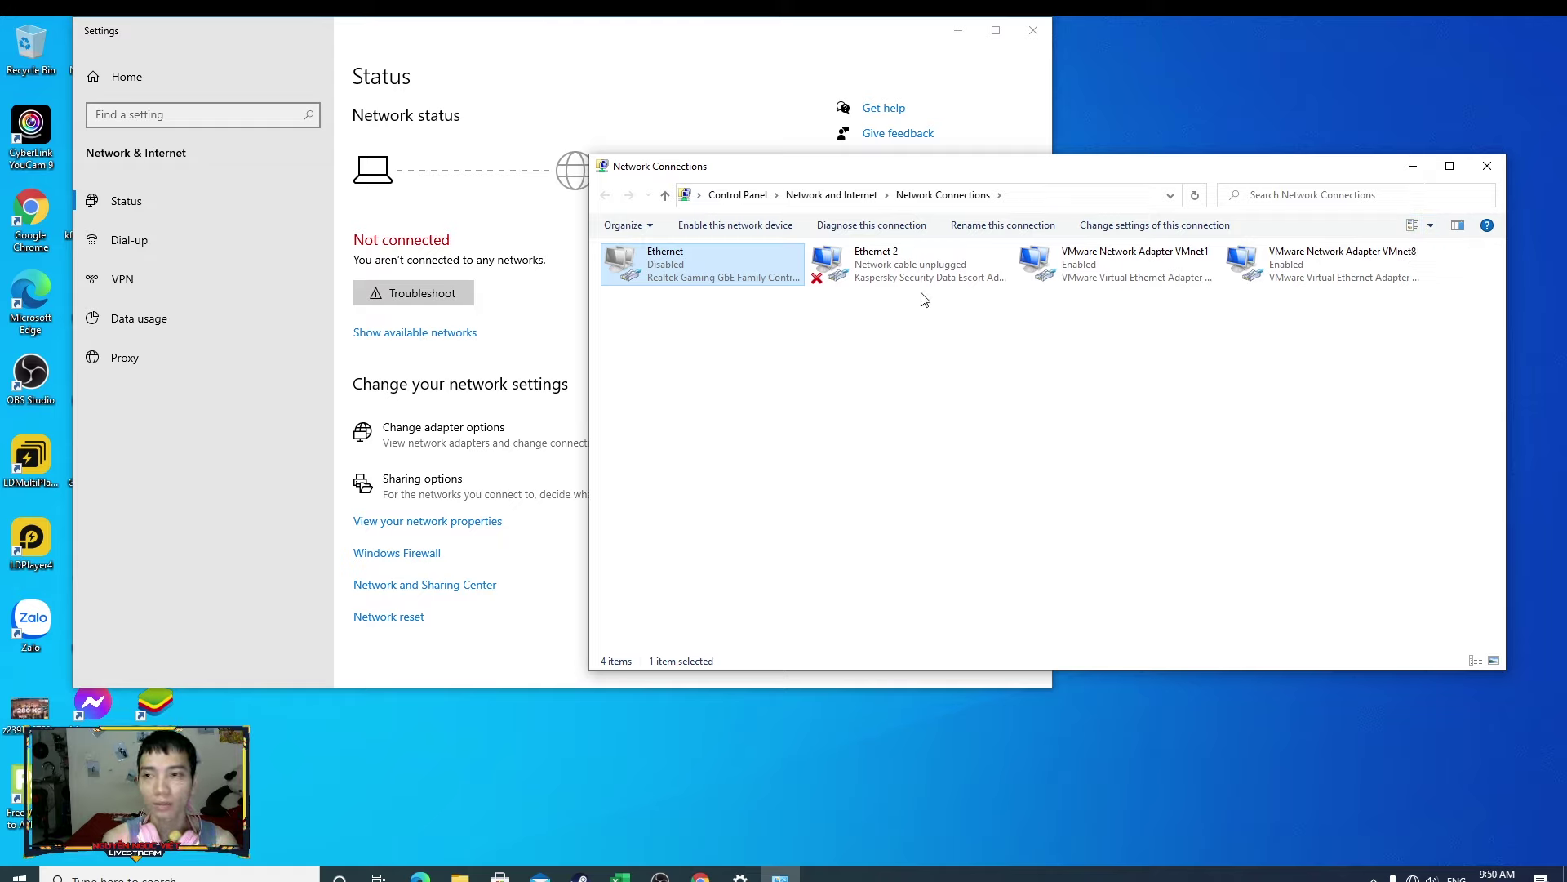
left_click(1487, 165)
left_click(1034, 30)
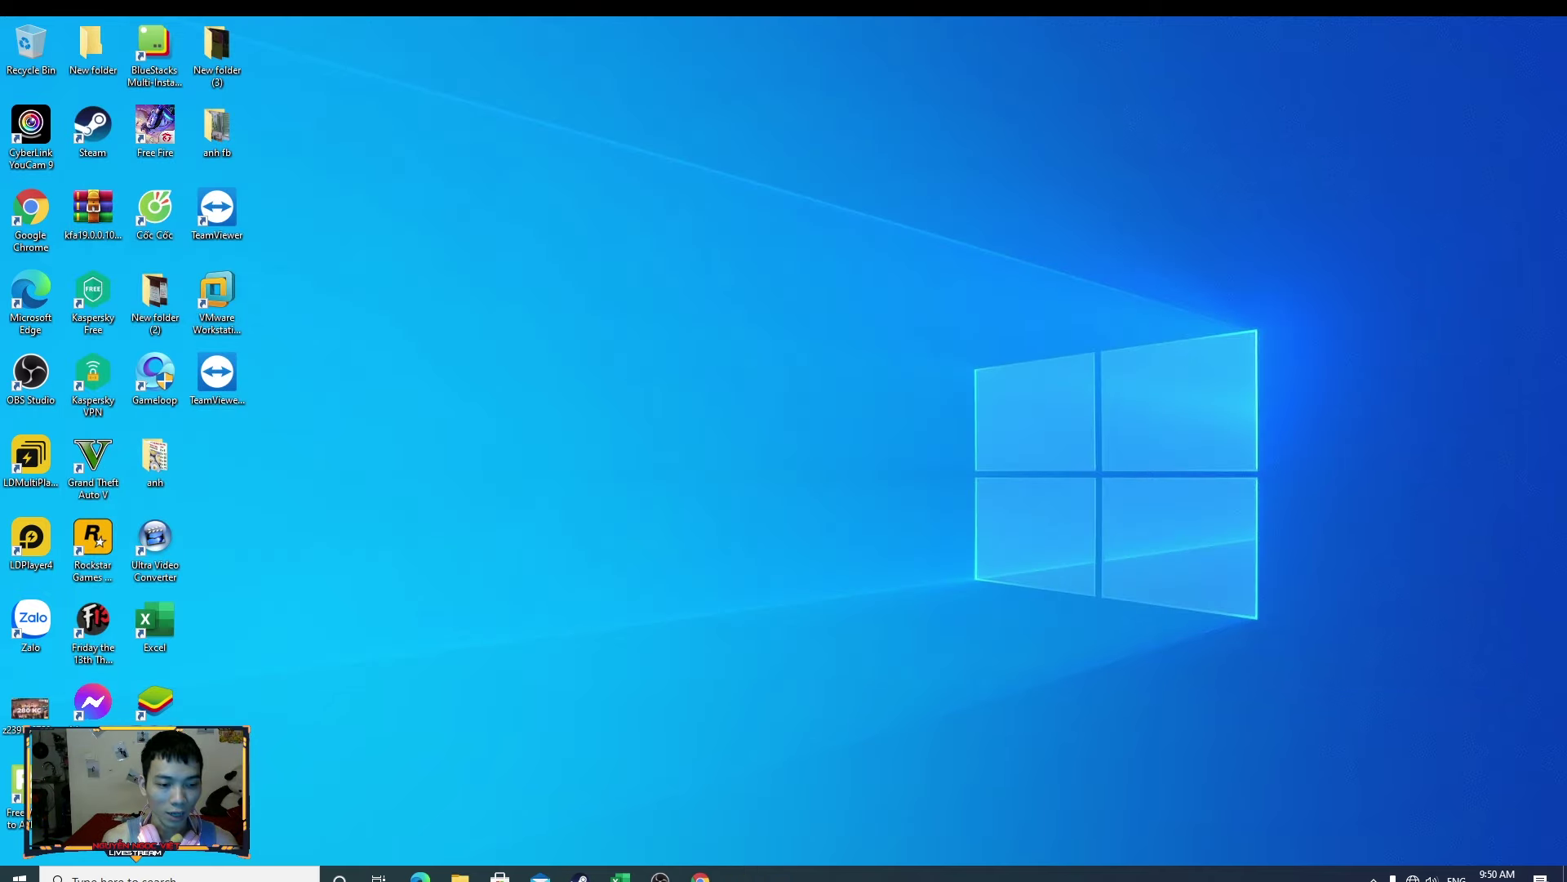
View the connection status in the Network & Internet settings and close the window.
mouse_move(1413, 877)
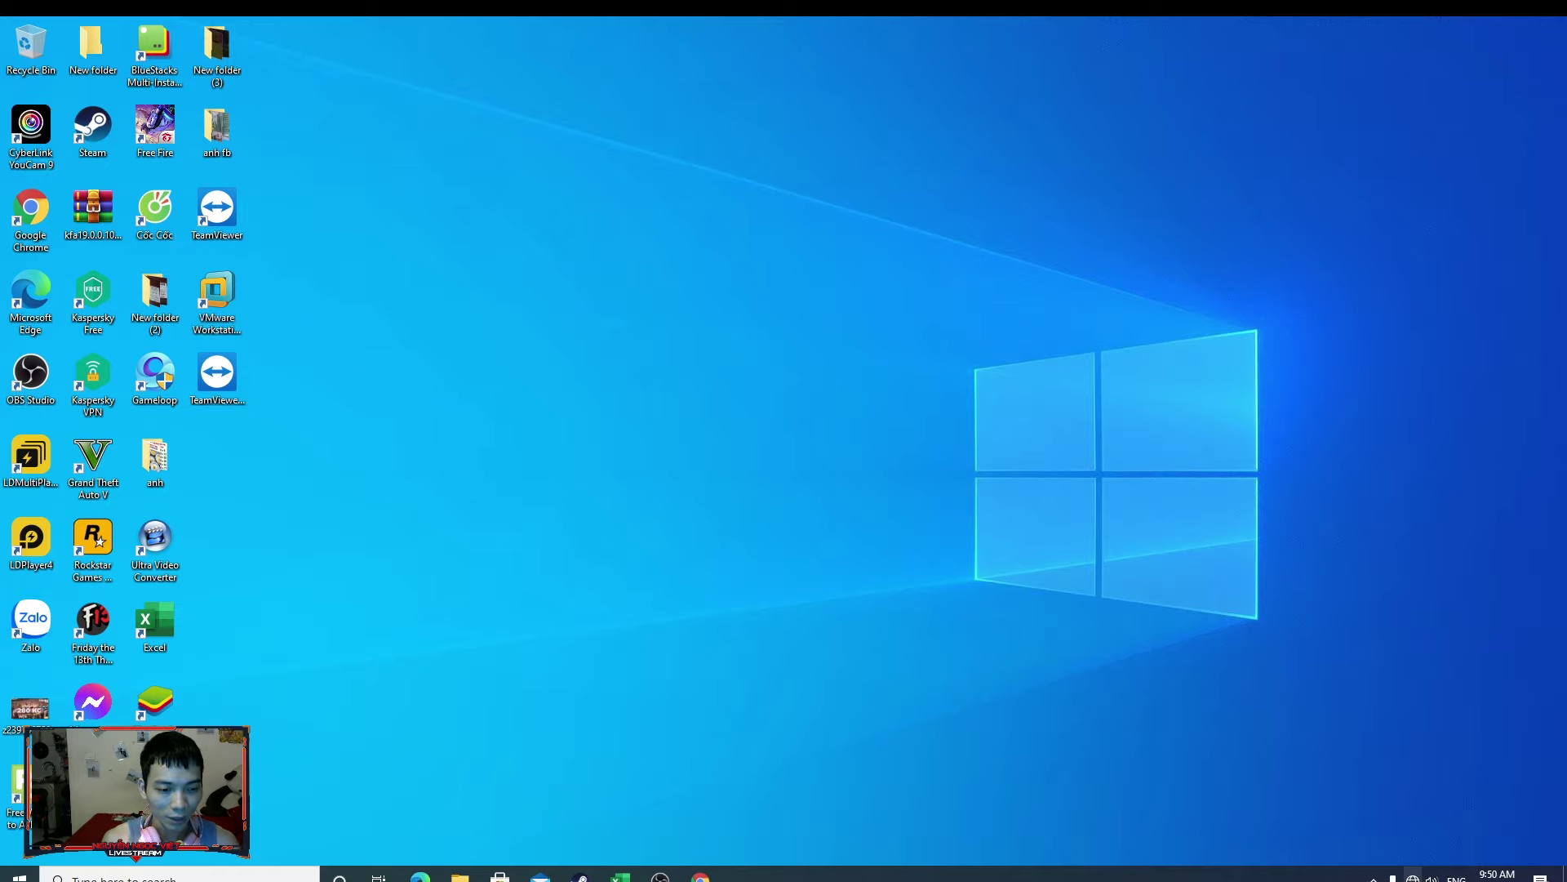
right_click(1416, 875)
left_click(1441, 860)
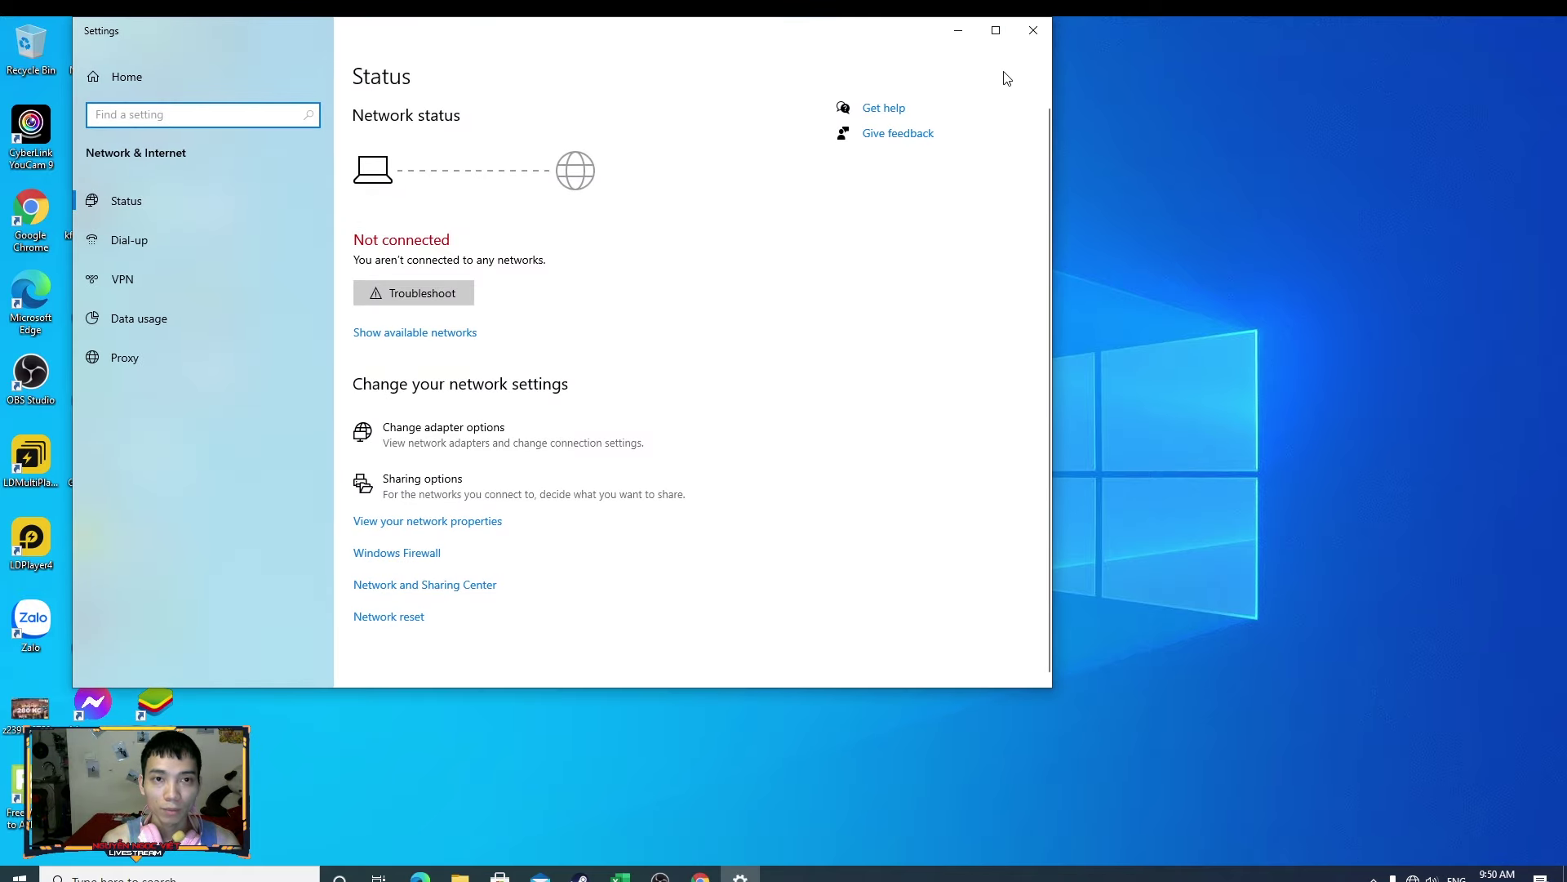
left_click(1032, 33)
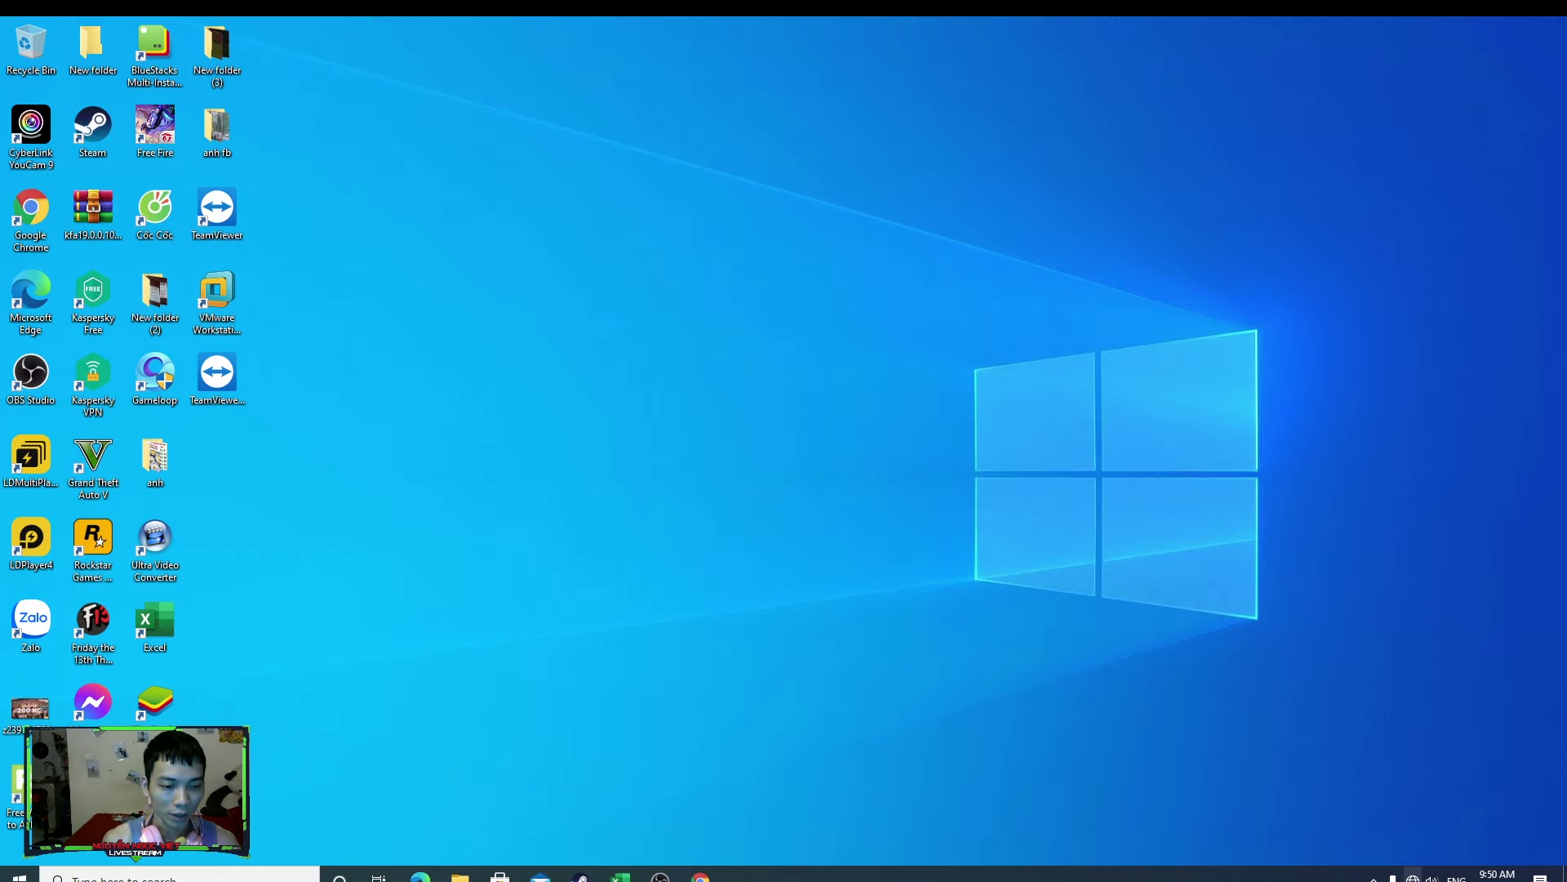
Open the network adapter options from the Dial-up settings and enable the Realtek Ethernet adapter.
right_click(1413, 877)
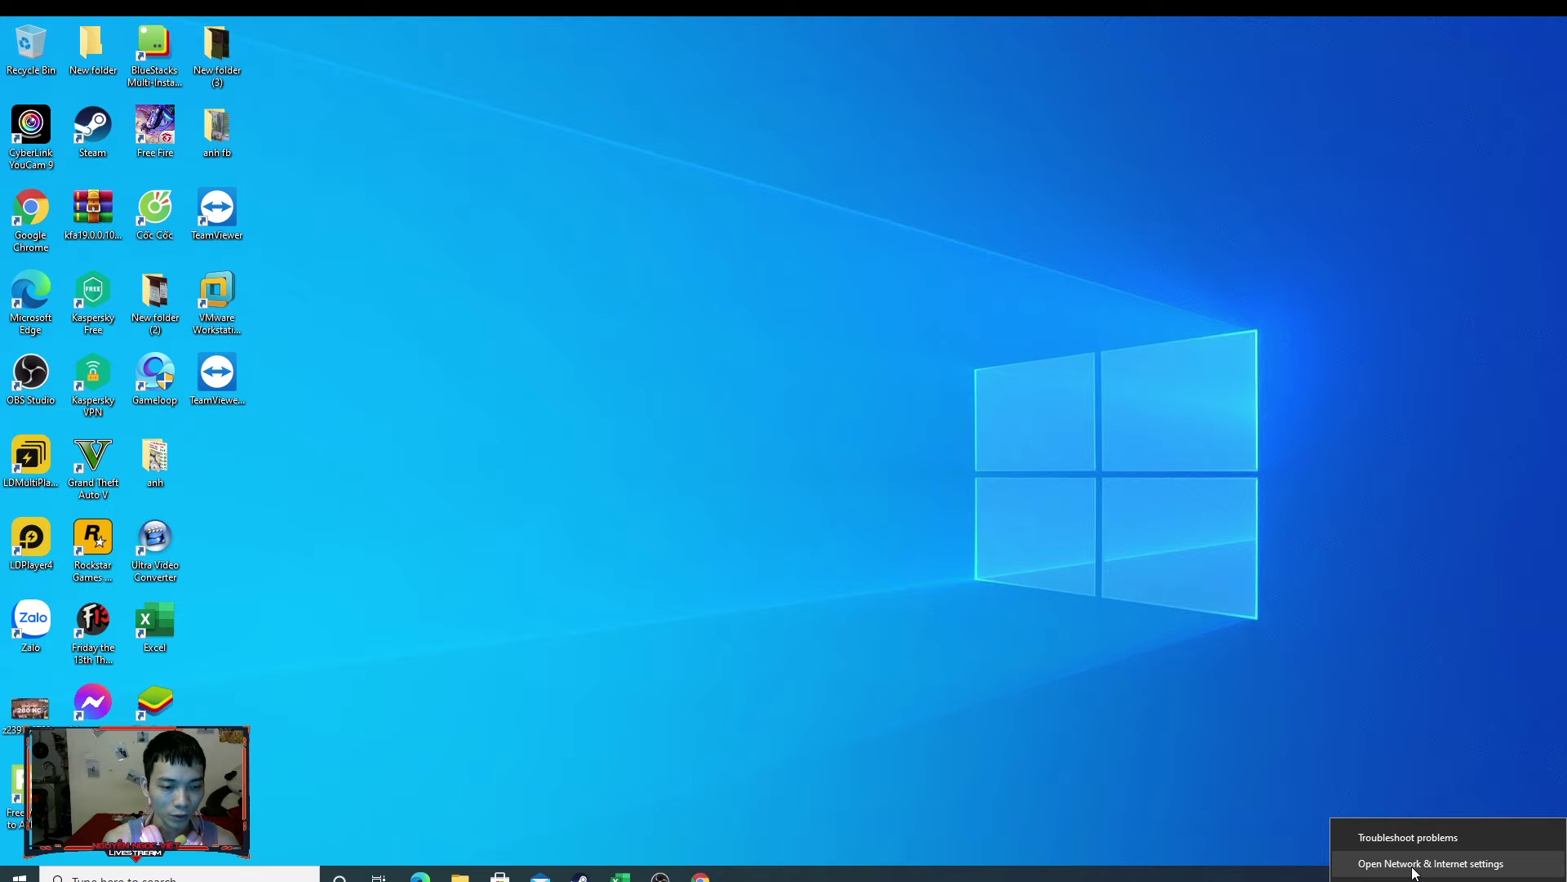
left_click(1476, 865)
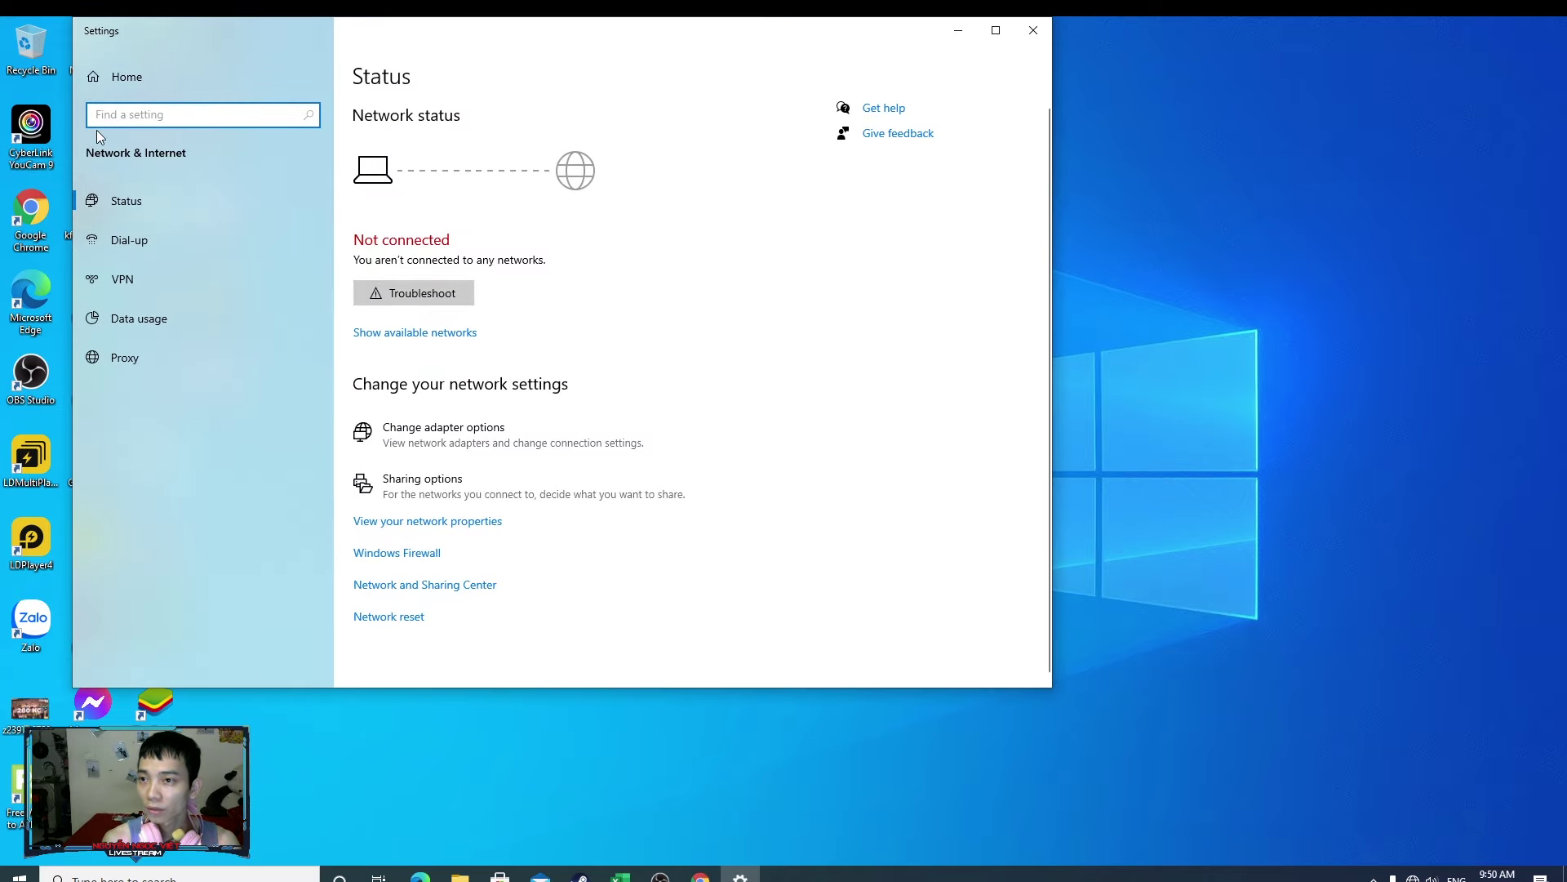
left_click(124, 202)
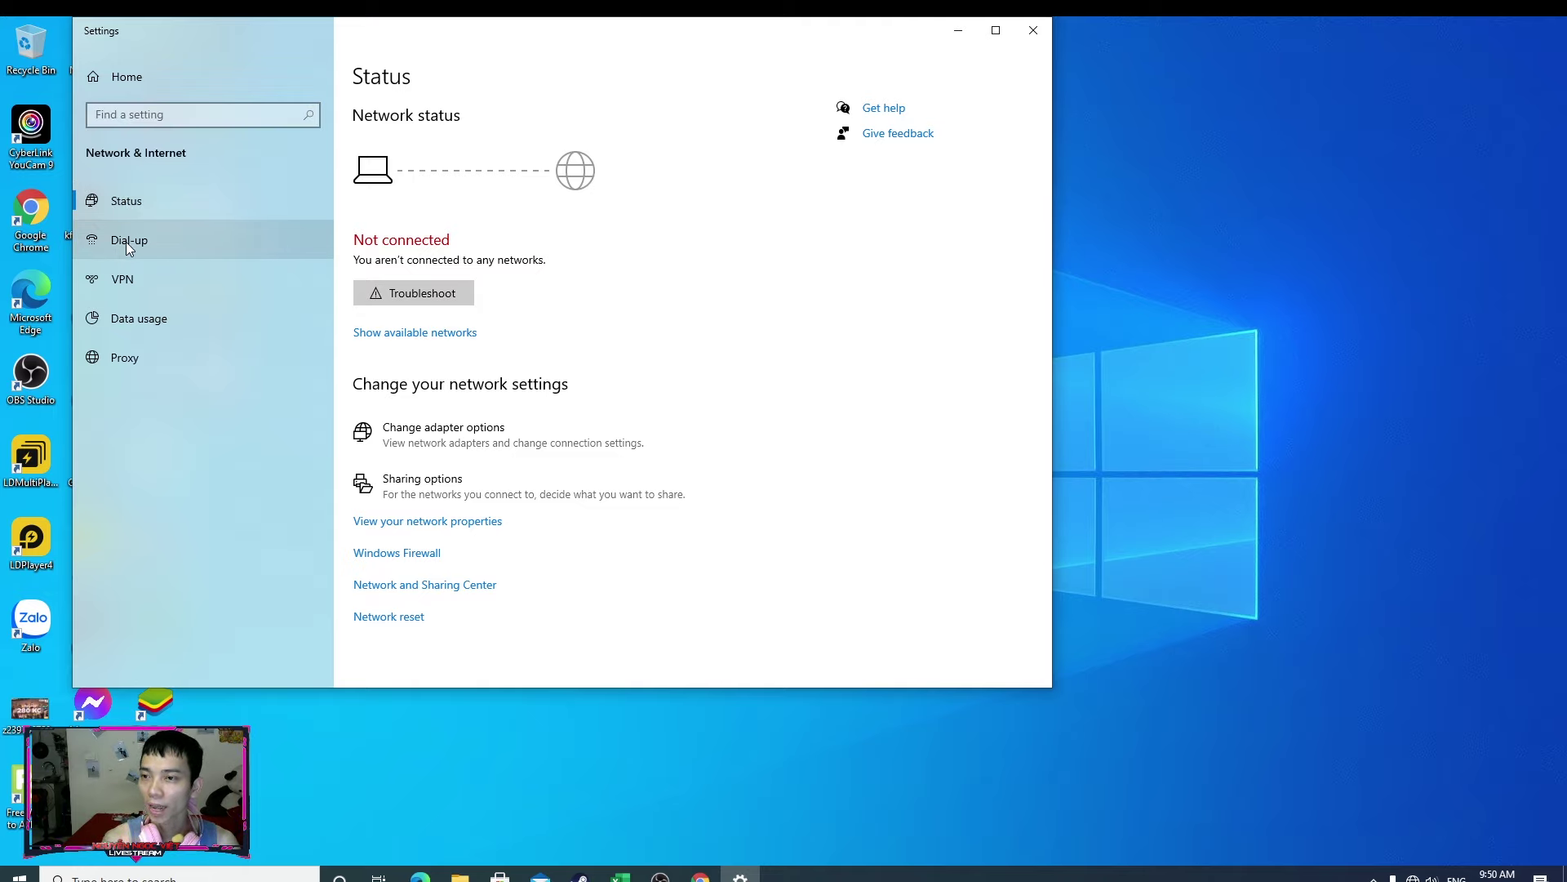
left_click(126, 242)
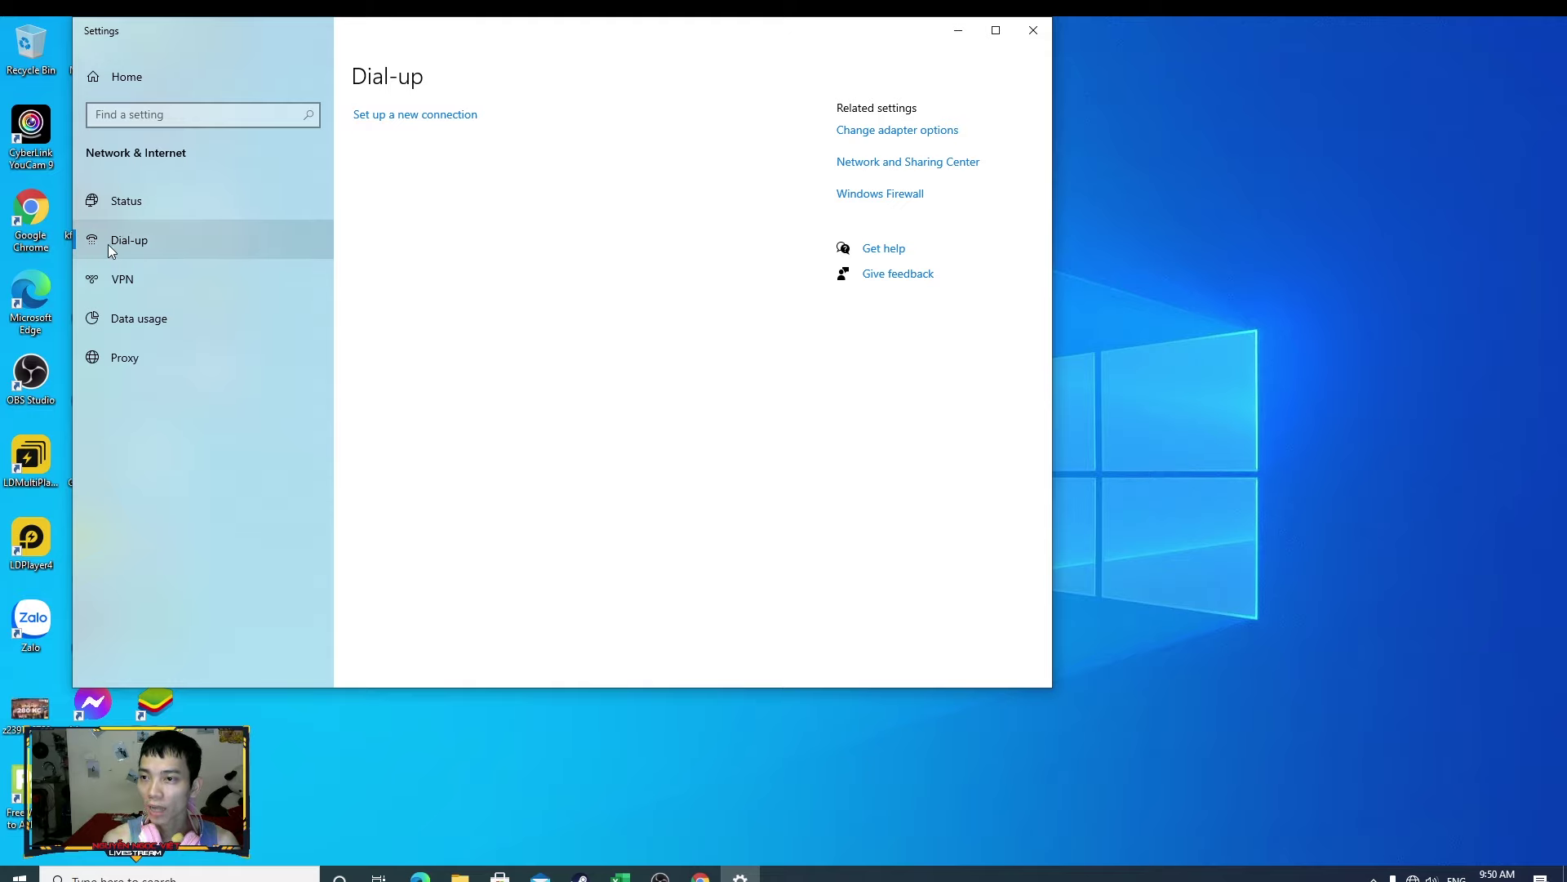
left_click(899, 138)
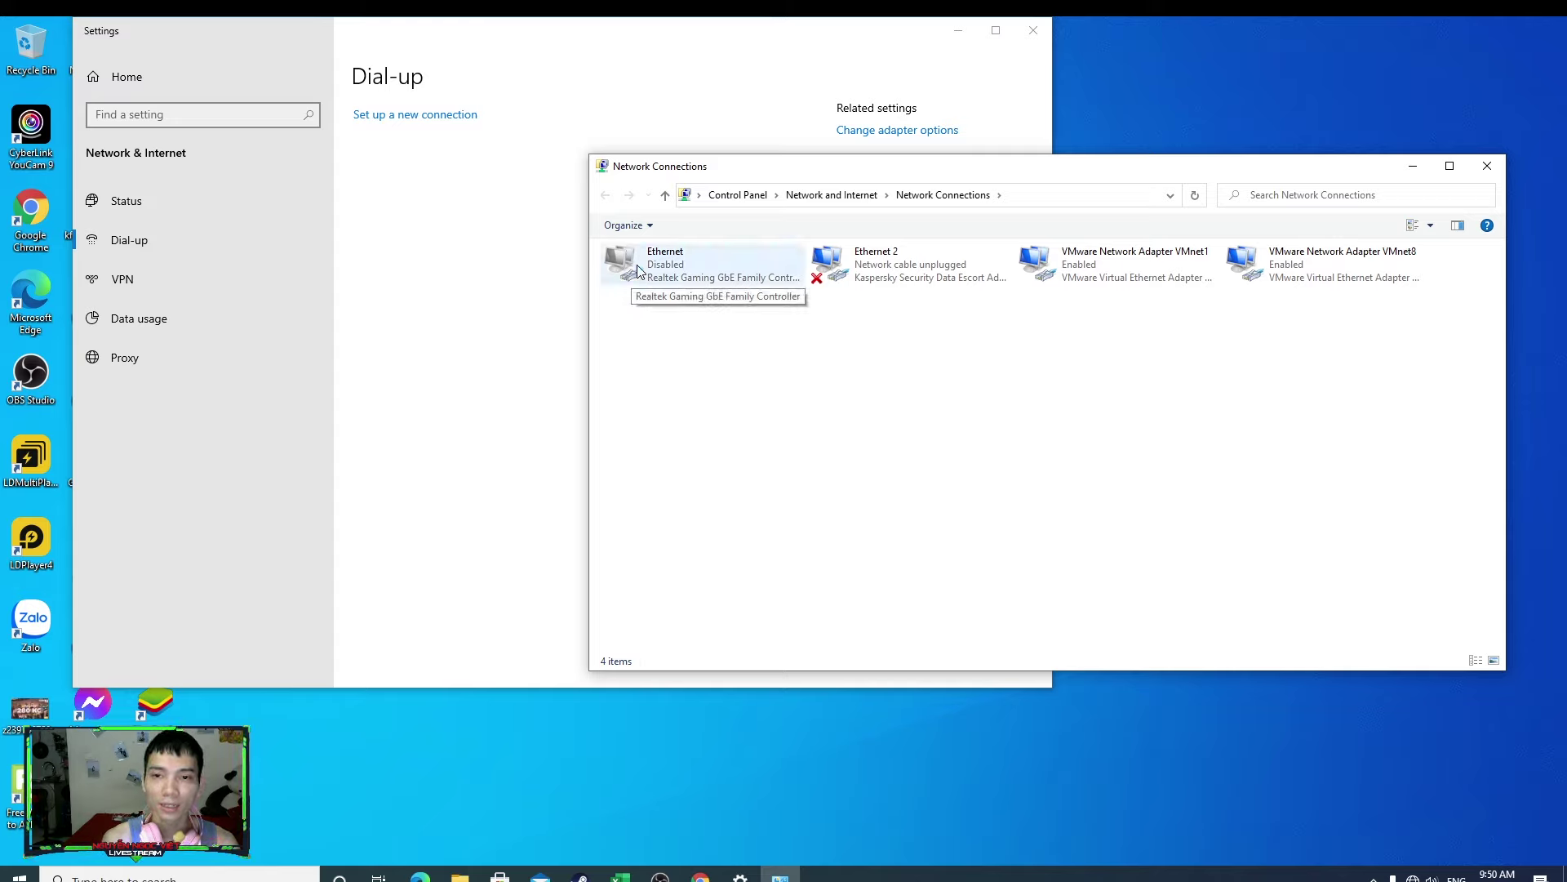
right_click(637, 270)
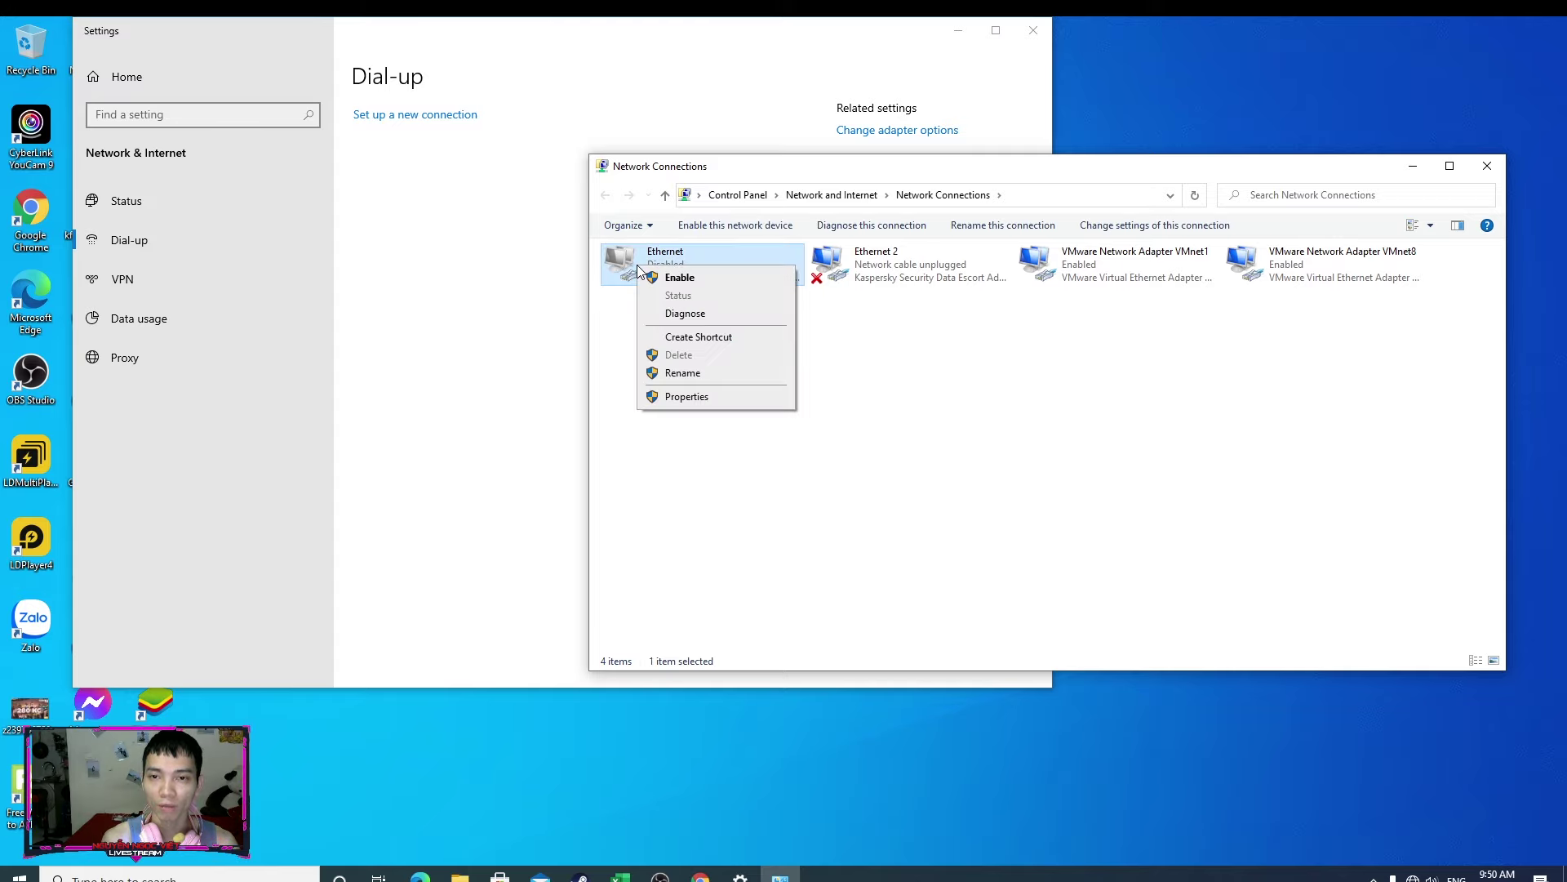
left_click(688, 280)
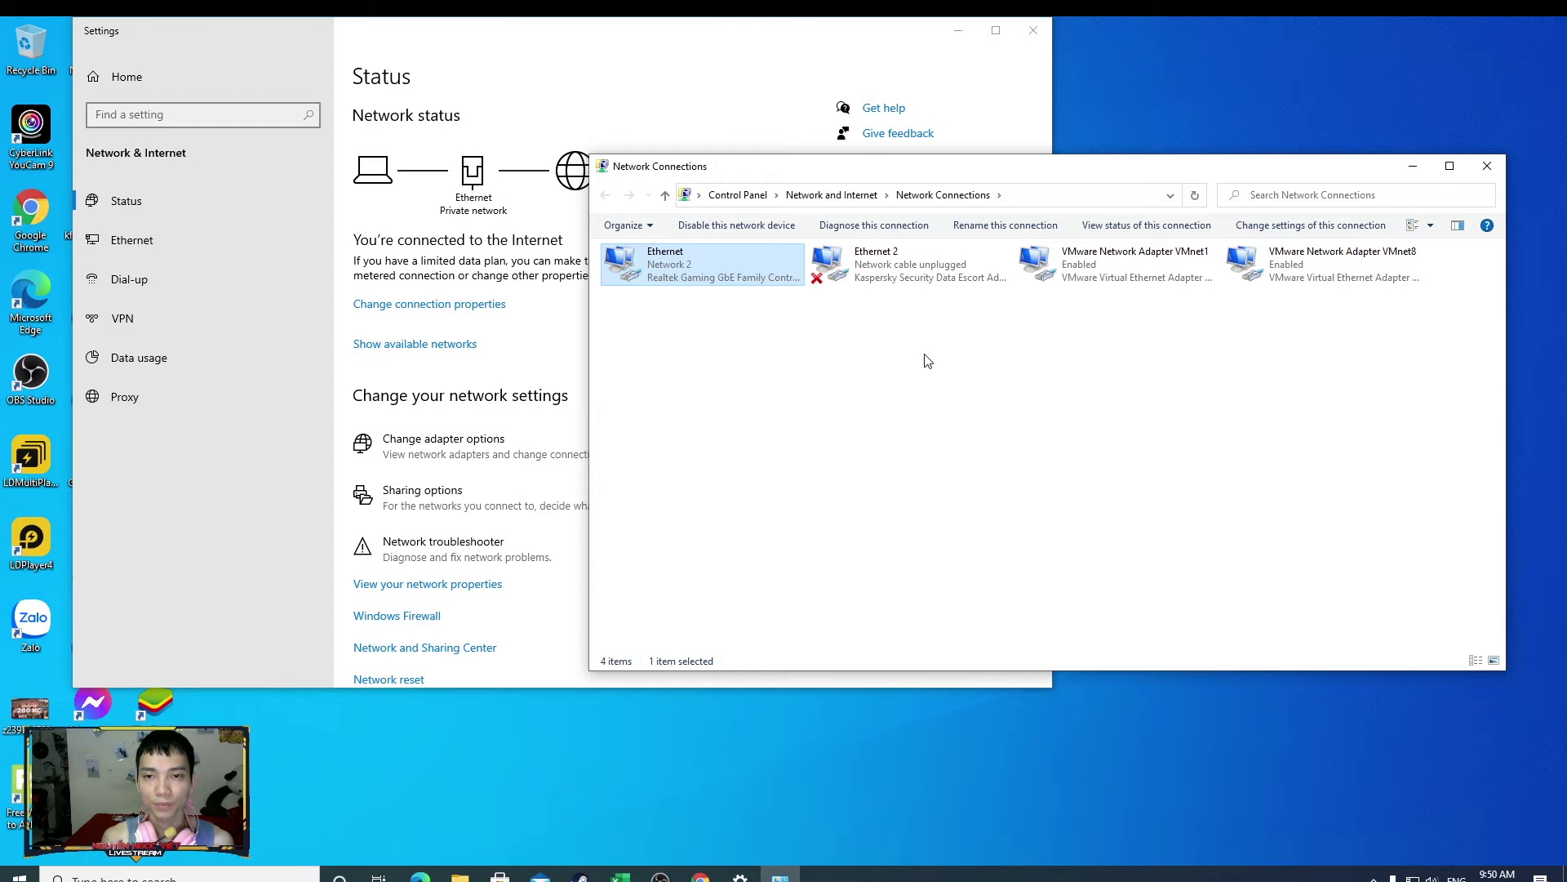
Check the available actions for the Realtek Ethernet adapter without changing it, and close the Settings and Network Connections windows.
right_click(694, 262)
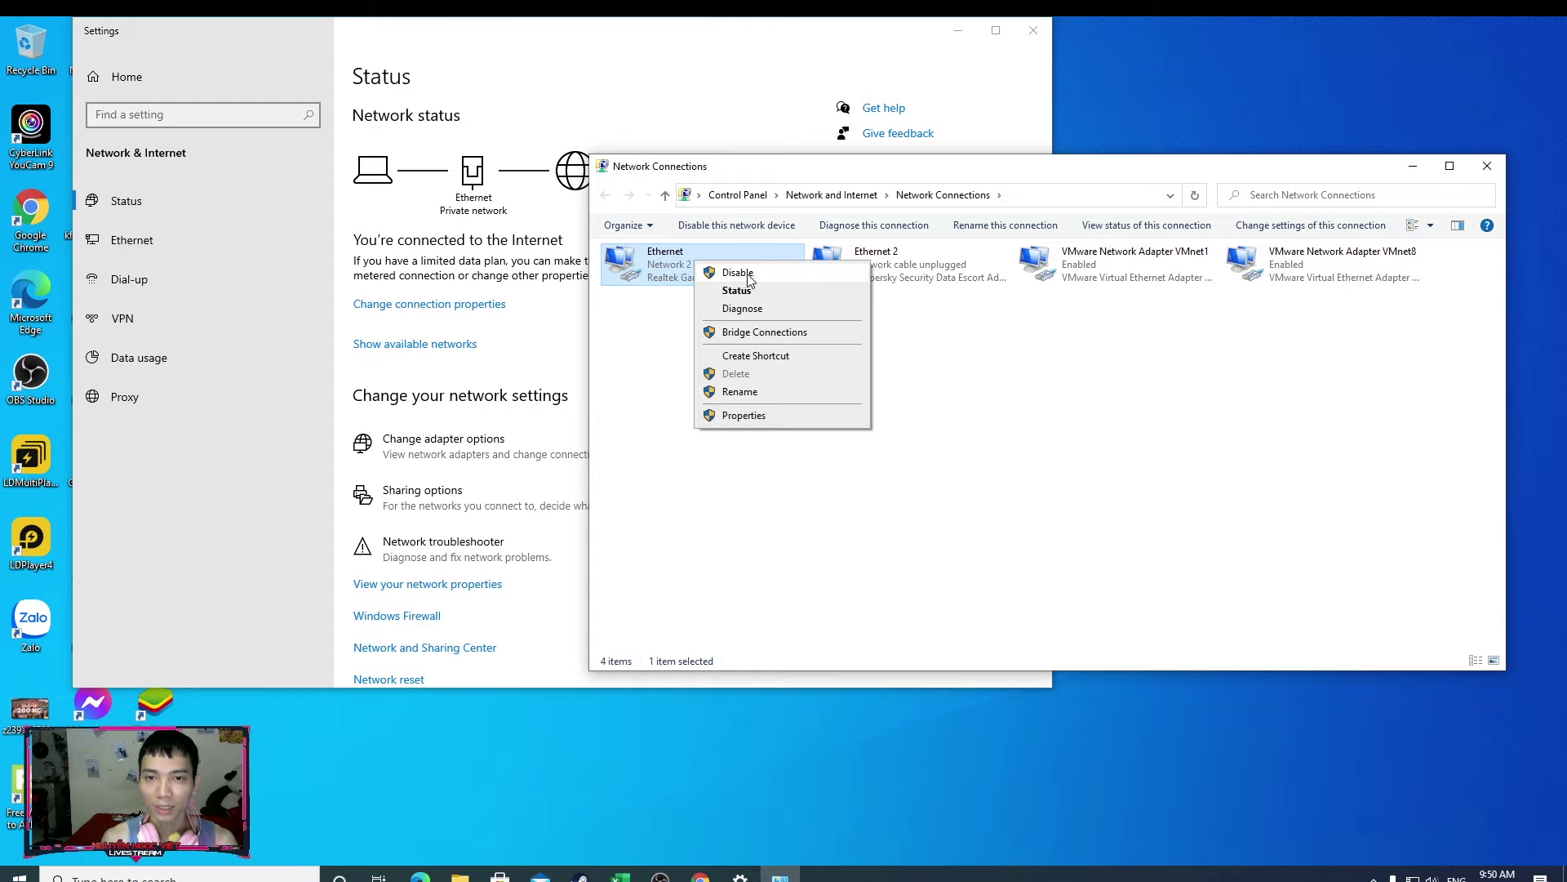
left_click(1175, 431)
left_click(1033, 30)
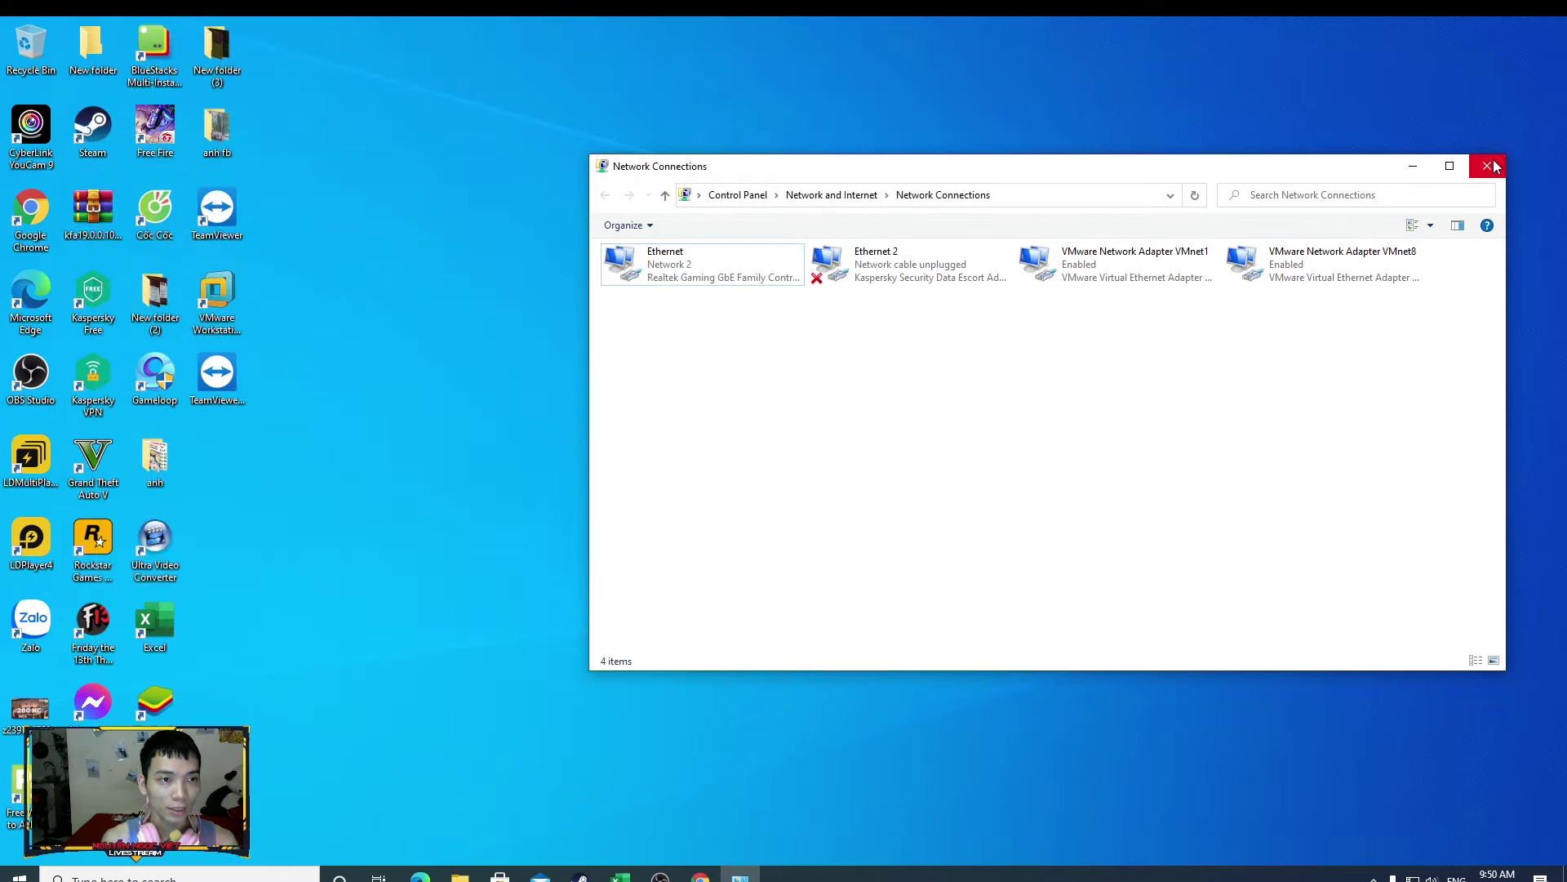
left_click(1487, 166)
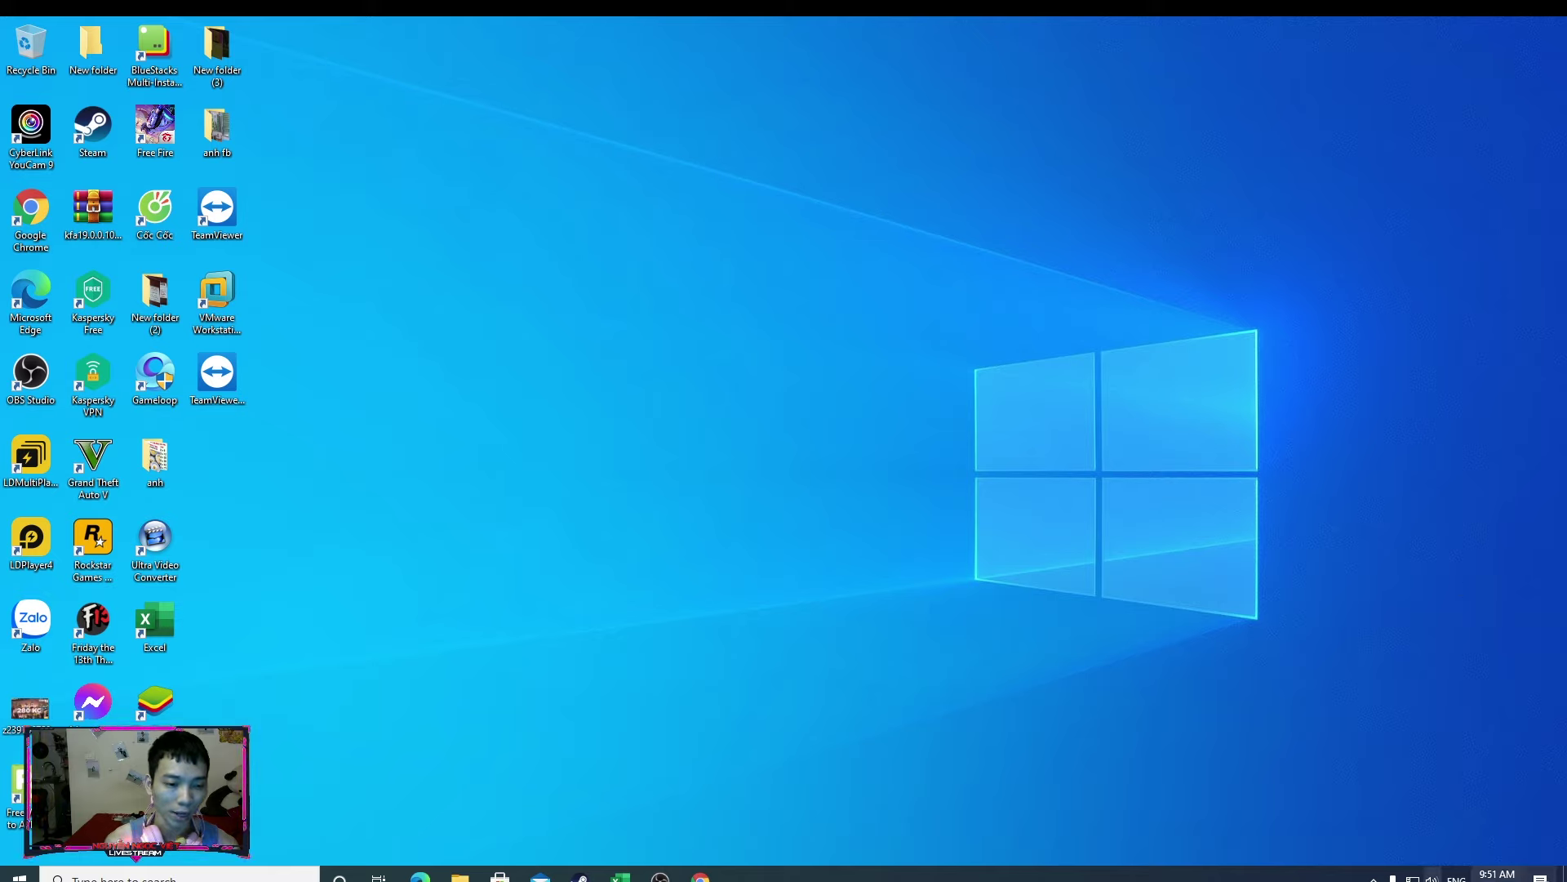
Open the Network & Internet settings and show the adapter options from the Ethernet page to check the Realtek adapter's connection.
left_click(1412, 878)
left_click(1412, 877)
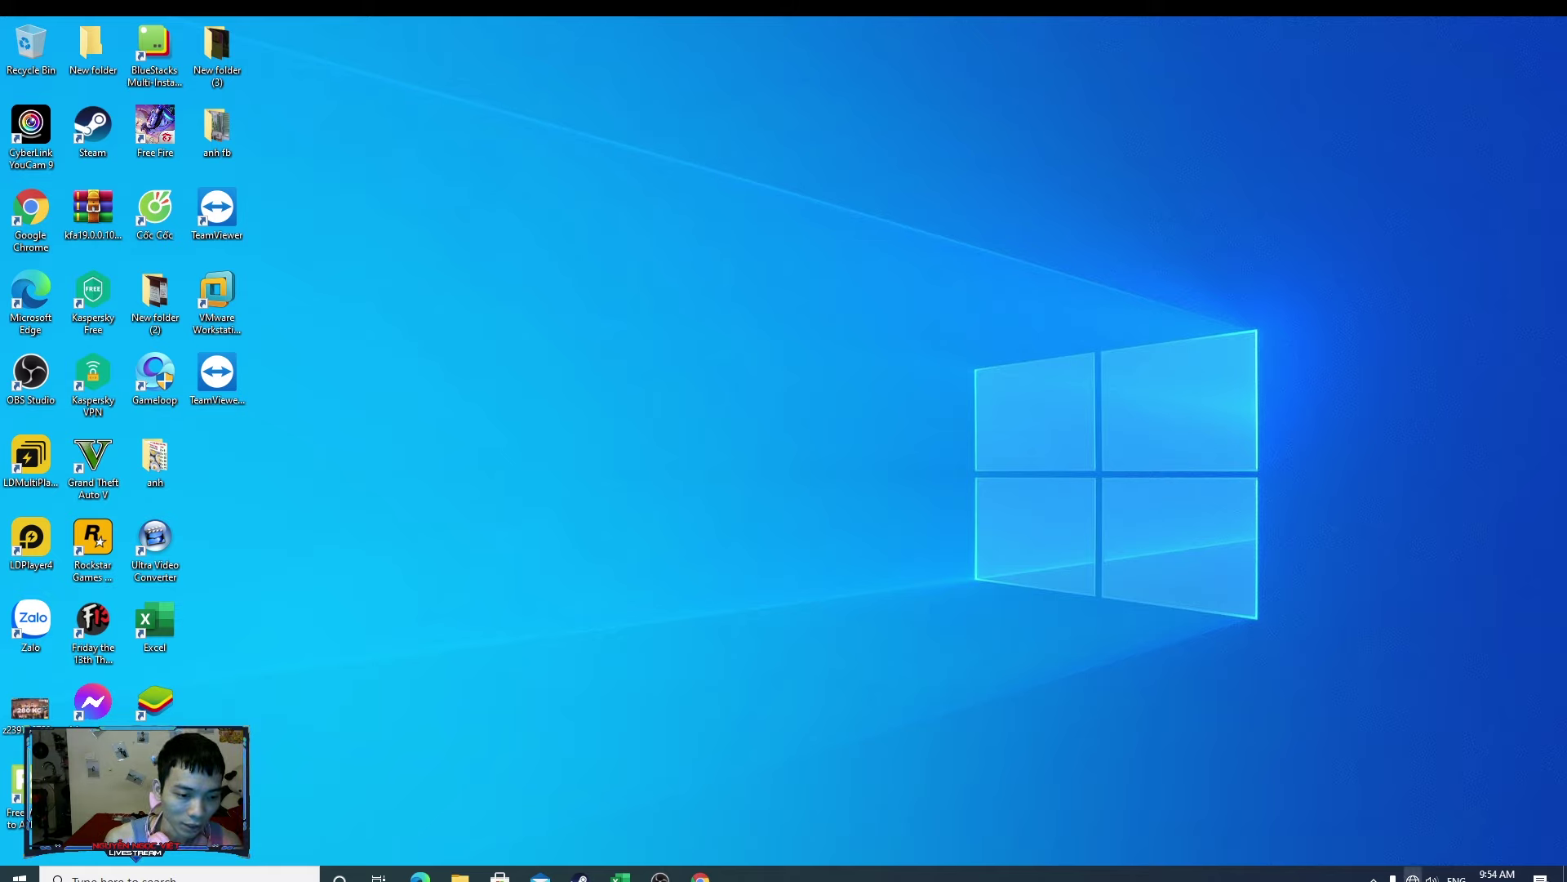
right_click(1413, 878)
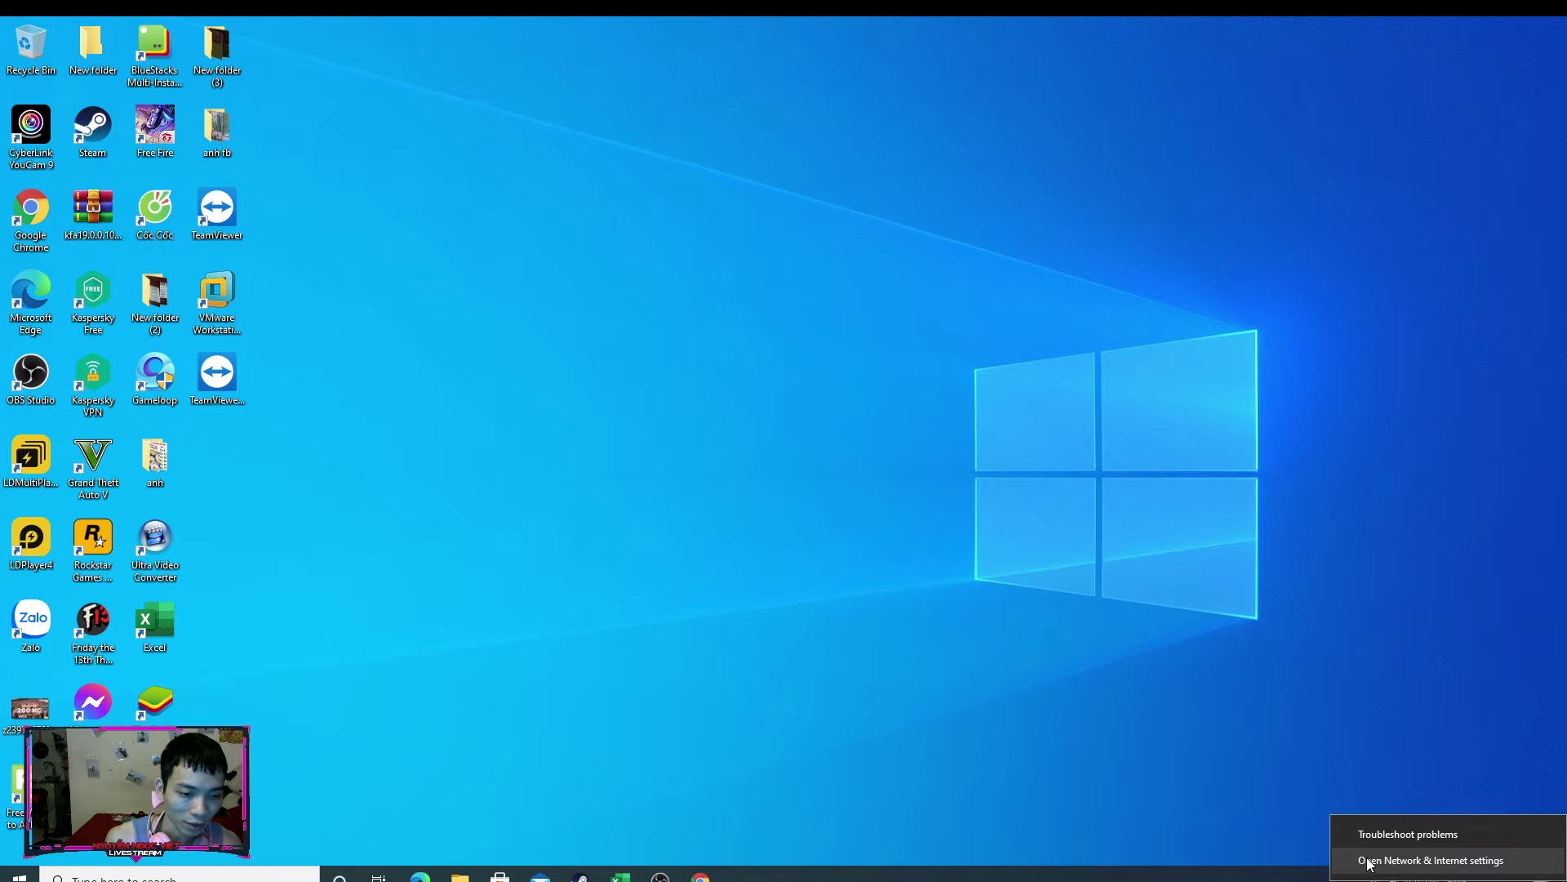
left_click(1439, 862)
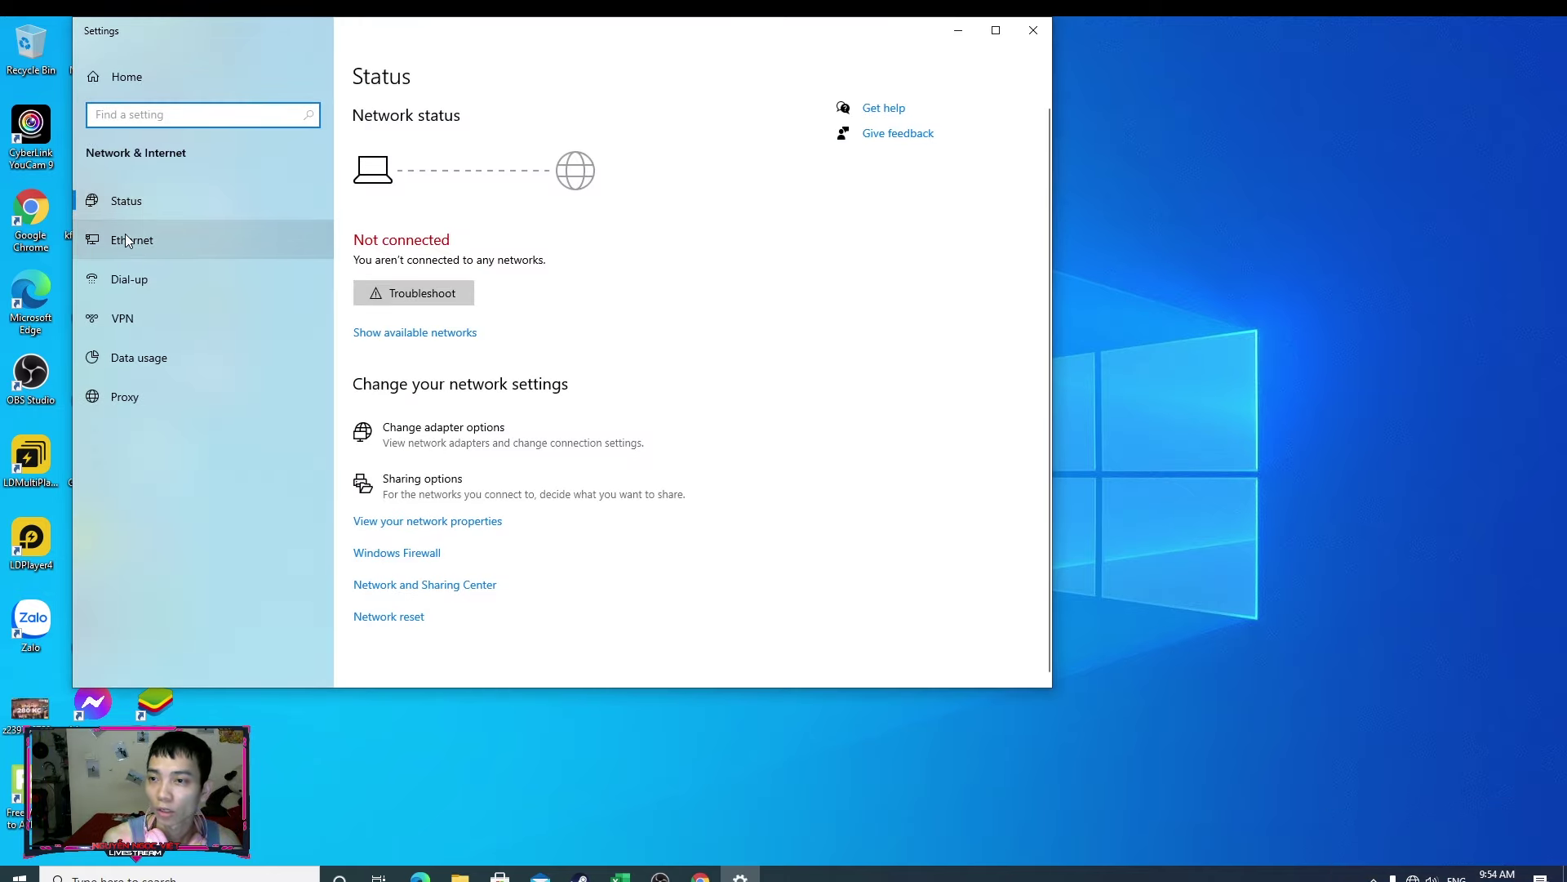
left_click(129, 238)
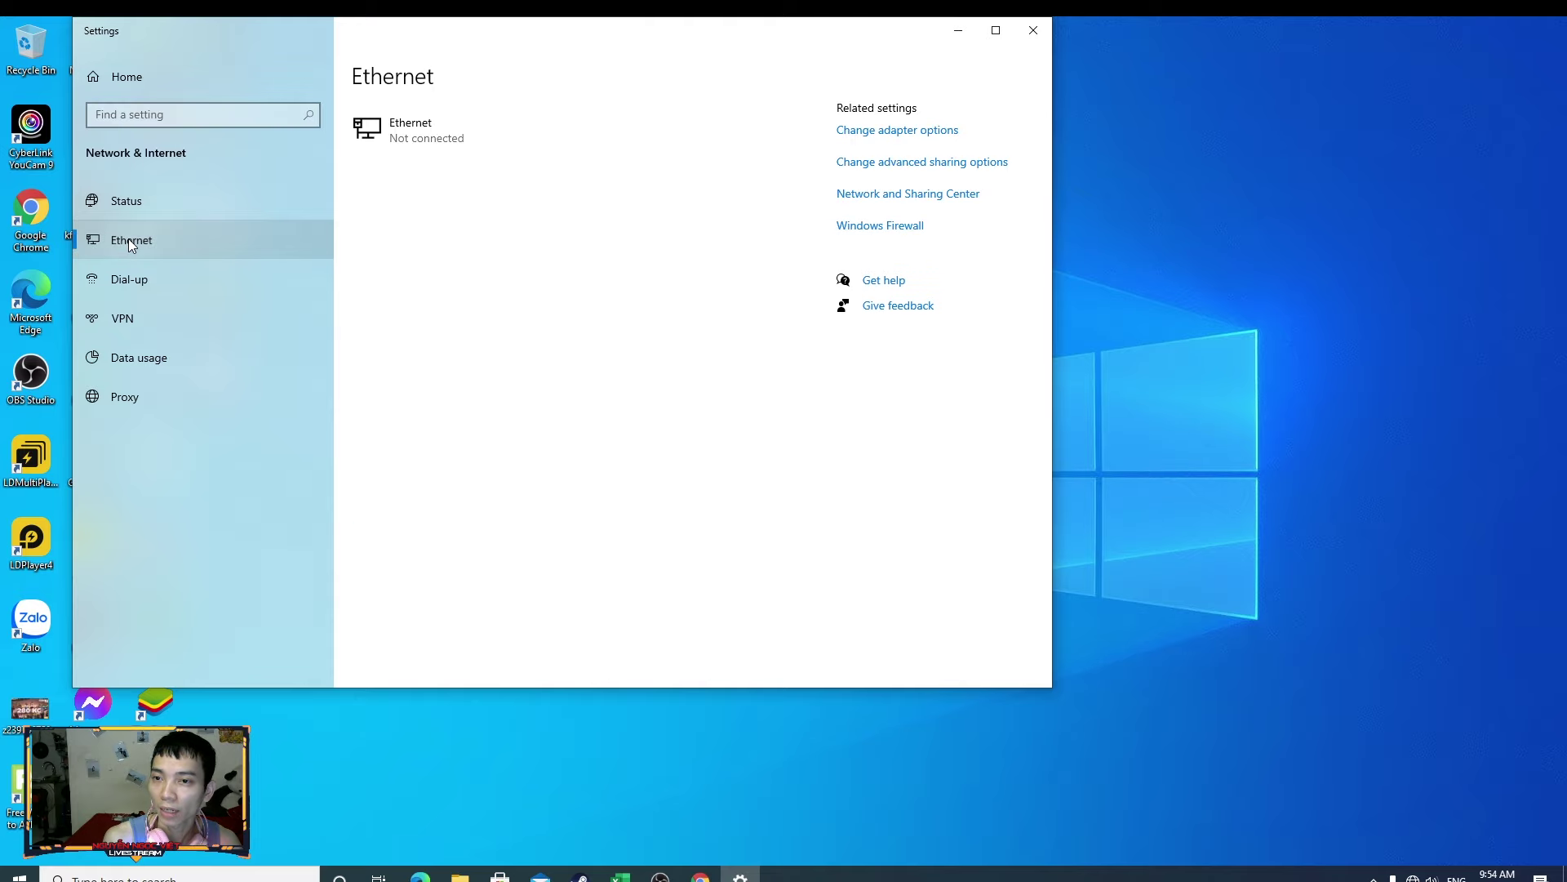
left_click(915, 137)
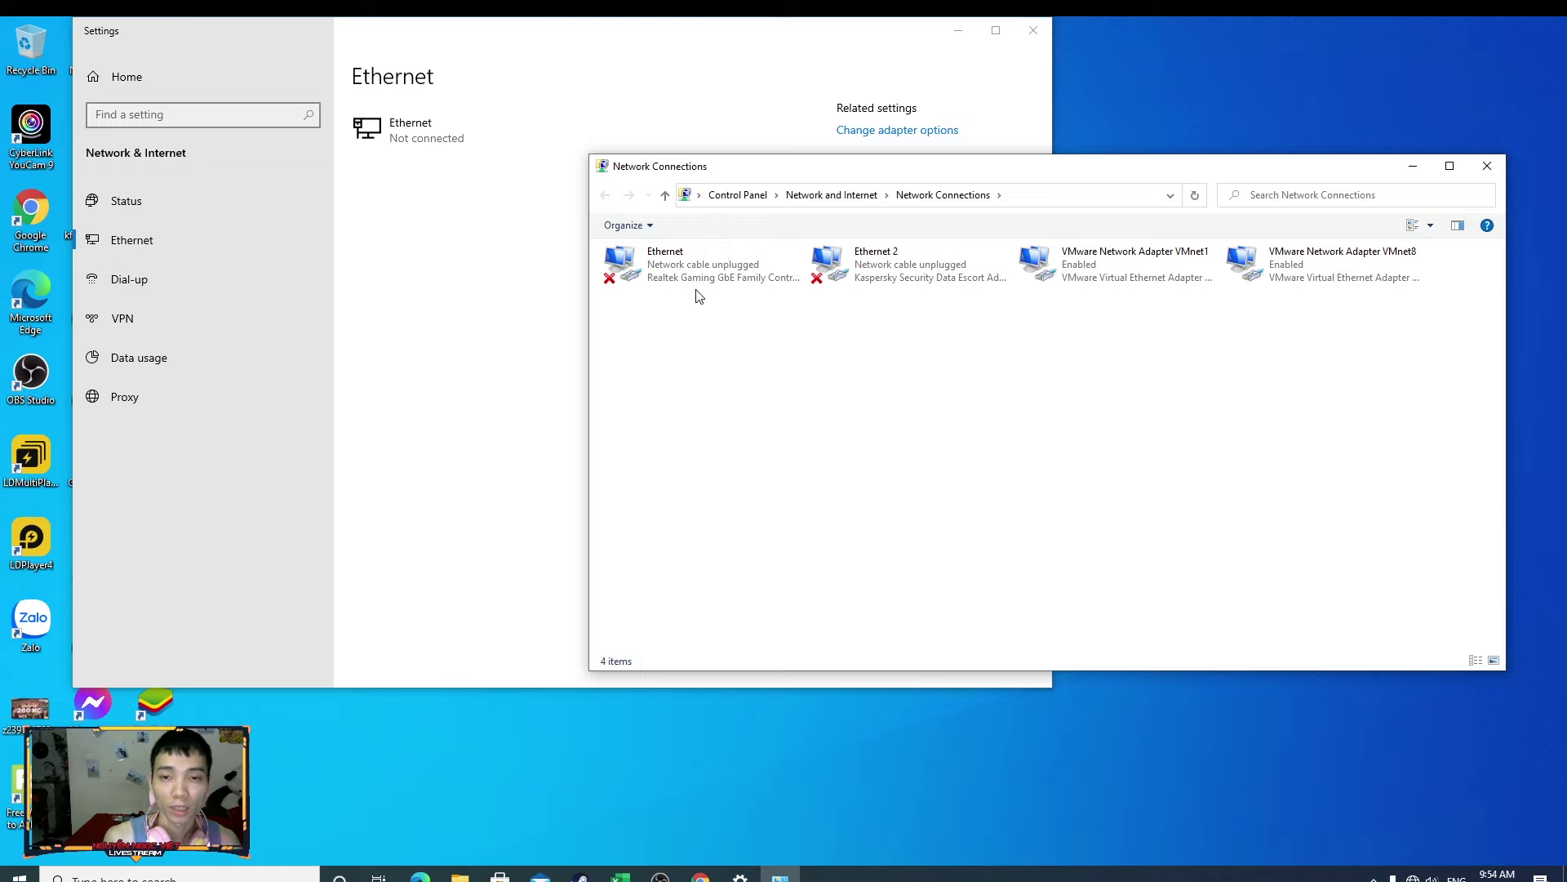